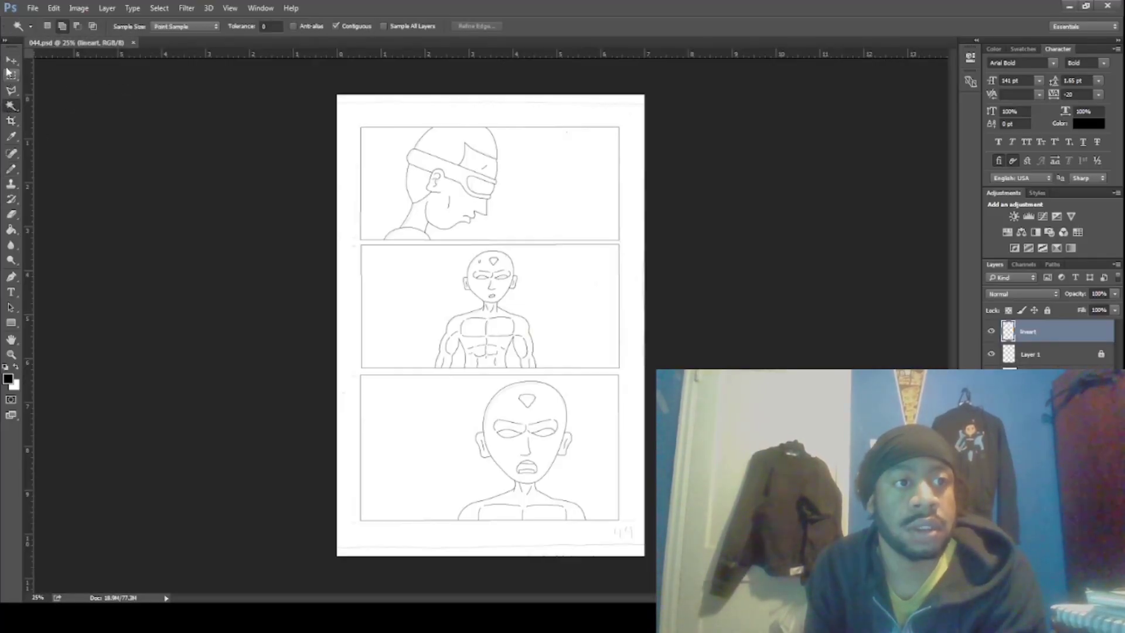
Zoom in and Magic Wand the top figure's cap and the back of his head
key("ctrl+plus")
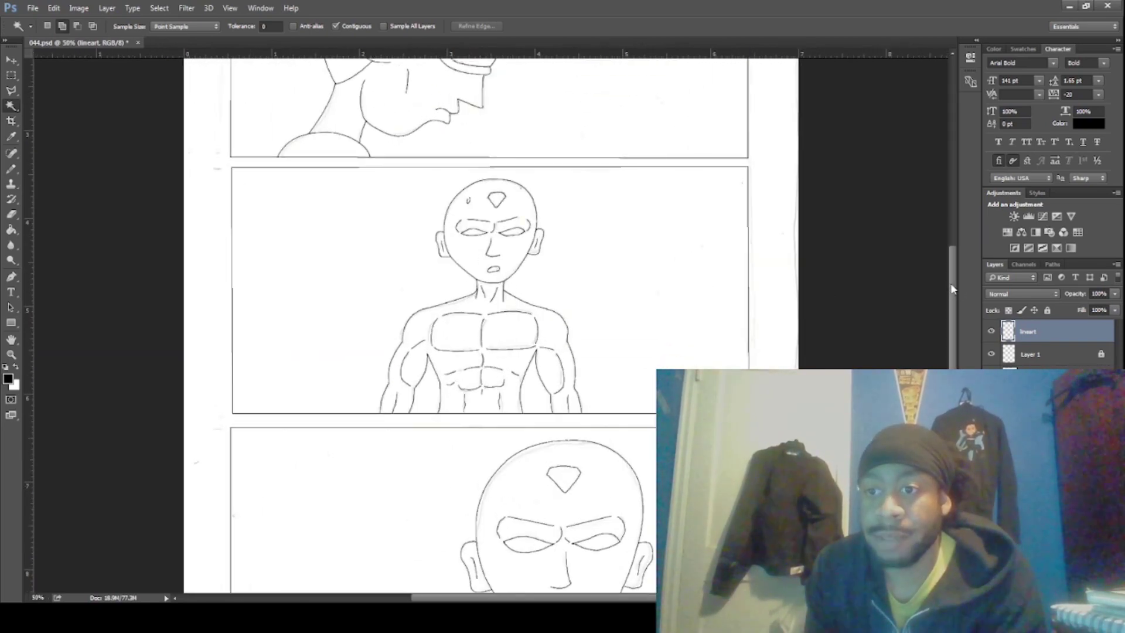
scroll(947, 291, "up", 4)
left_click(398, 154)
scroll(469, 234, "left", 3)
left_click(1031, 355)
Unlock Layer 1 and sample the beige skin colour from the page for the Pencil
left_click(1049, 307)
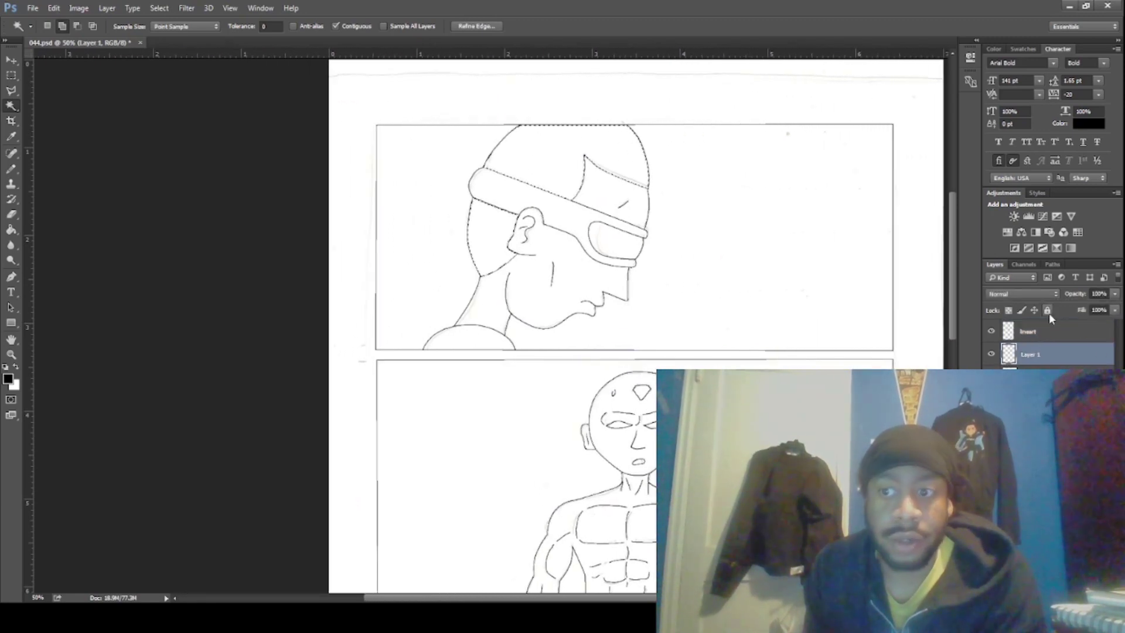
left_click(11, 136)
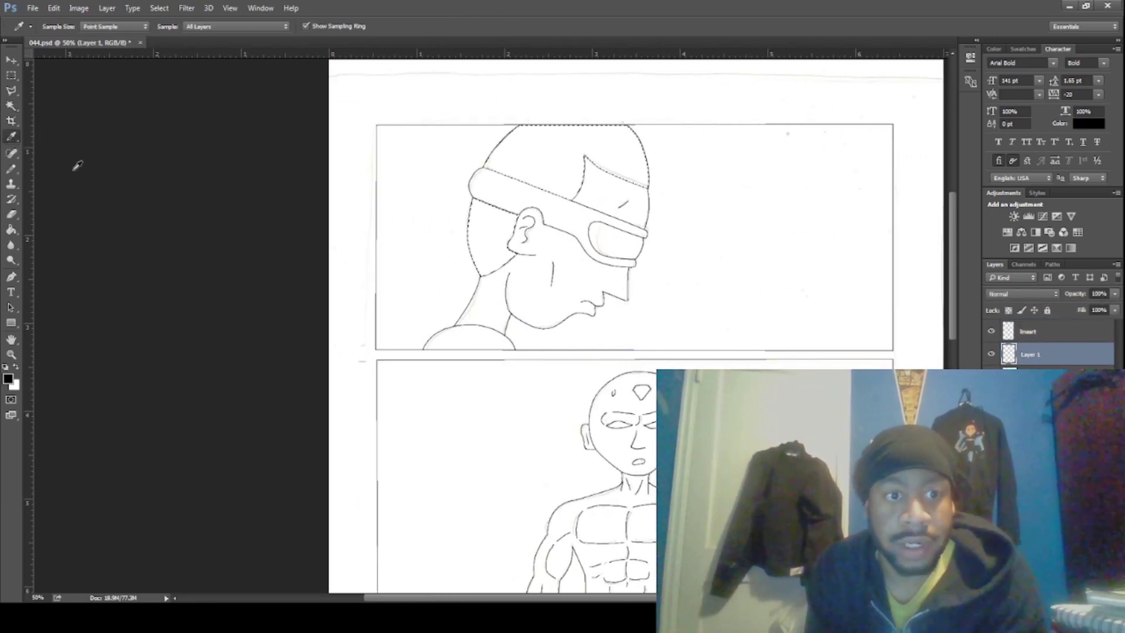
left_click(264, 227)
left_click(11, 168)
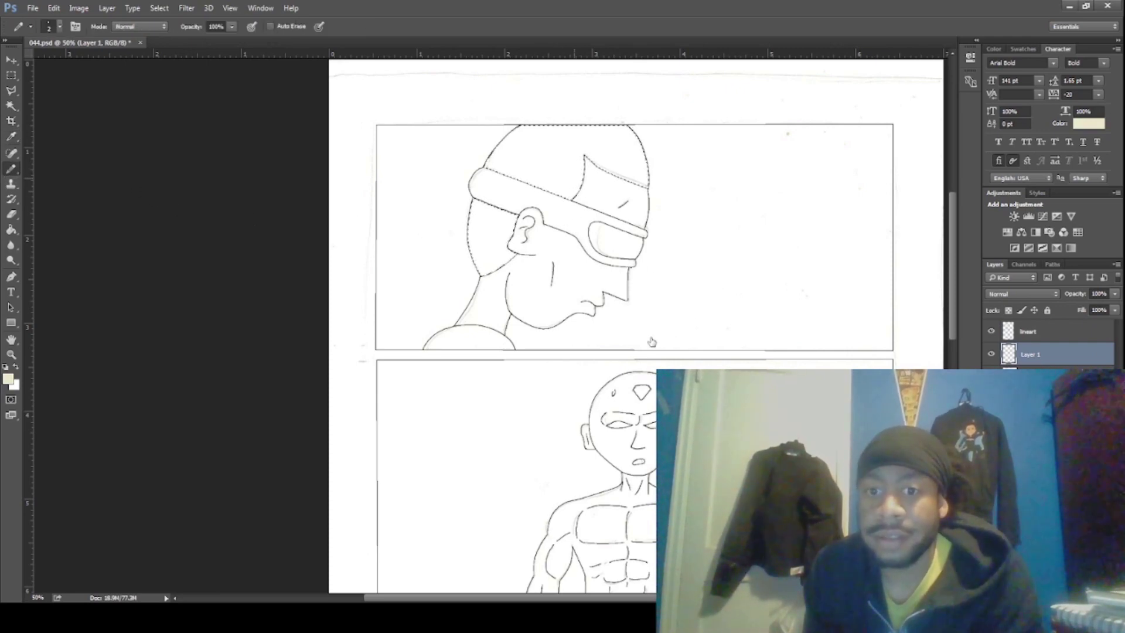
Paint the top figure's selected cap beige with an enlarged pencil tip
key("bracketright")
key("bracketright")
key("bracketright")
key("bracketright")
key("bracketright")
mouse_move(641, 140)
left_mouse_down()
mouse_move(621, 164)
mouse_move(564, 155)
mouse_move(501, 175)
mouse_move(537, 142)
left_mouse_up()
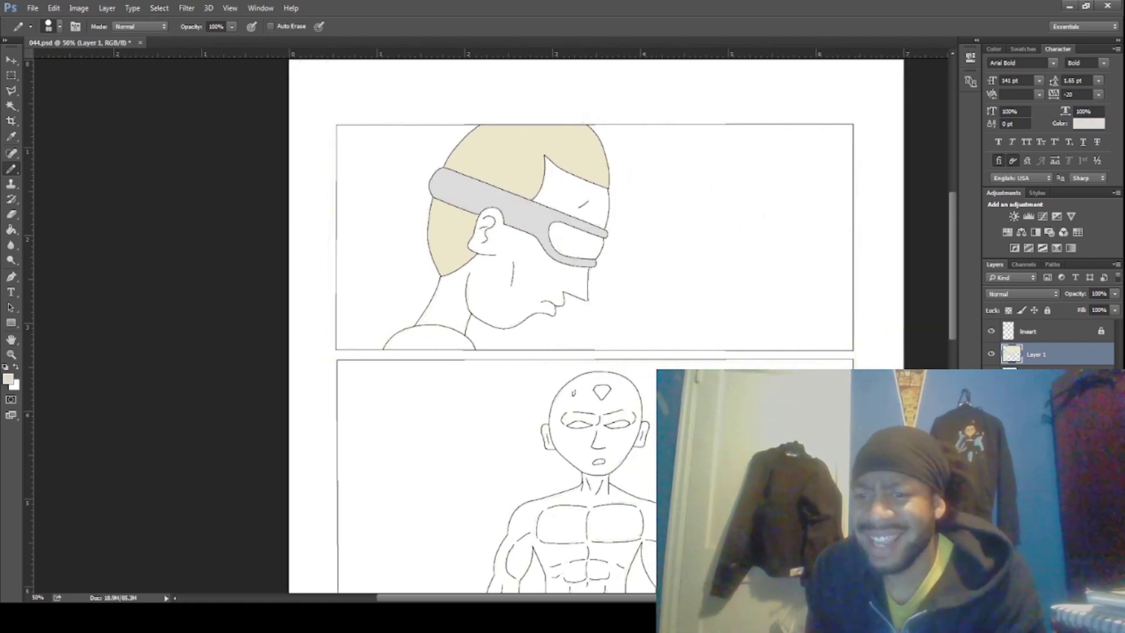
left_click(1033, 334)
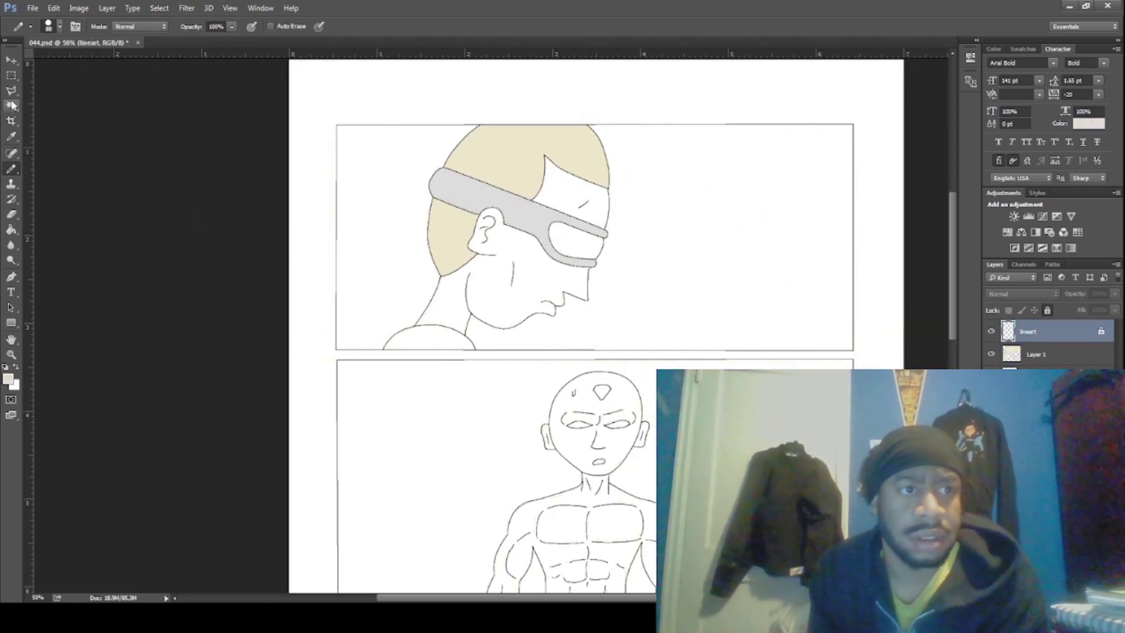
Fill the middle bald figure's head, ears, neck and torso beige, then deselect
key("w")
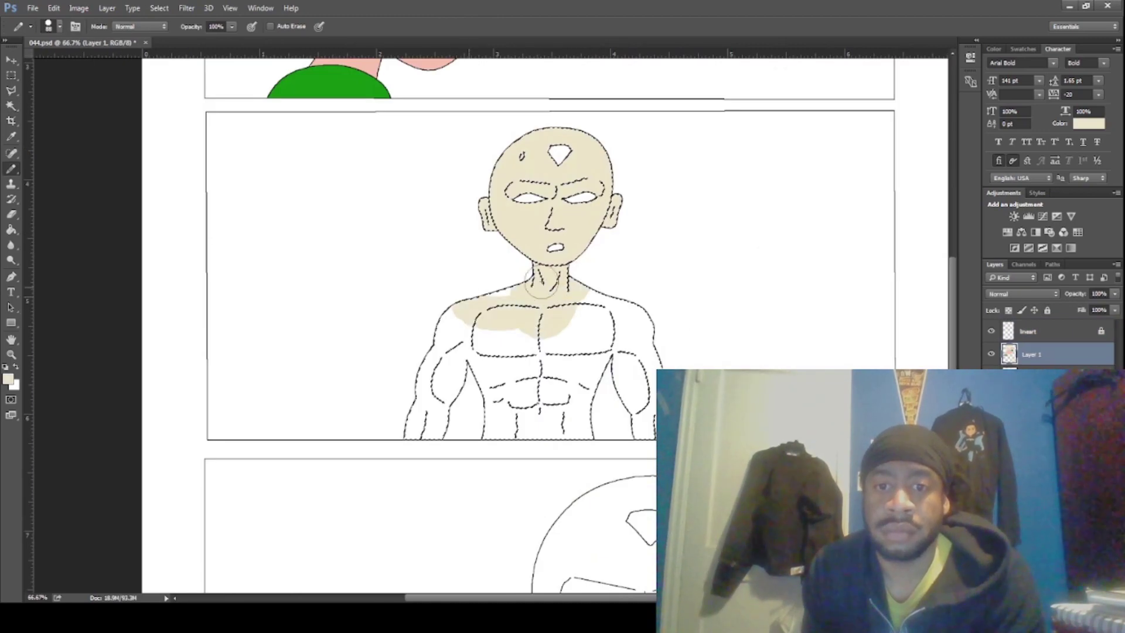
mouse_move(540, 284)
left_mouse_down()
mouse_move(468, 295)
mouse_move(493, 312)
mouse_move(568, 325)
mouse_move(618, 358)
mouse_move(560, 363)
mouse_move(682, 360)
left_mouse_up()
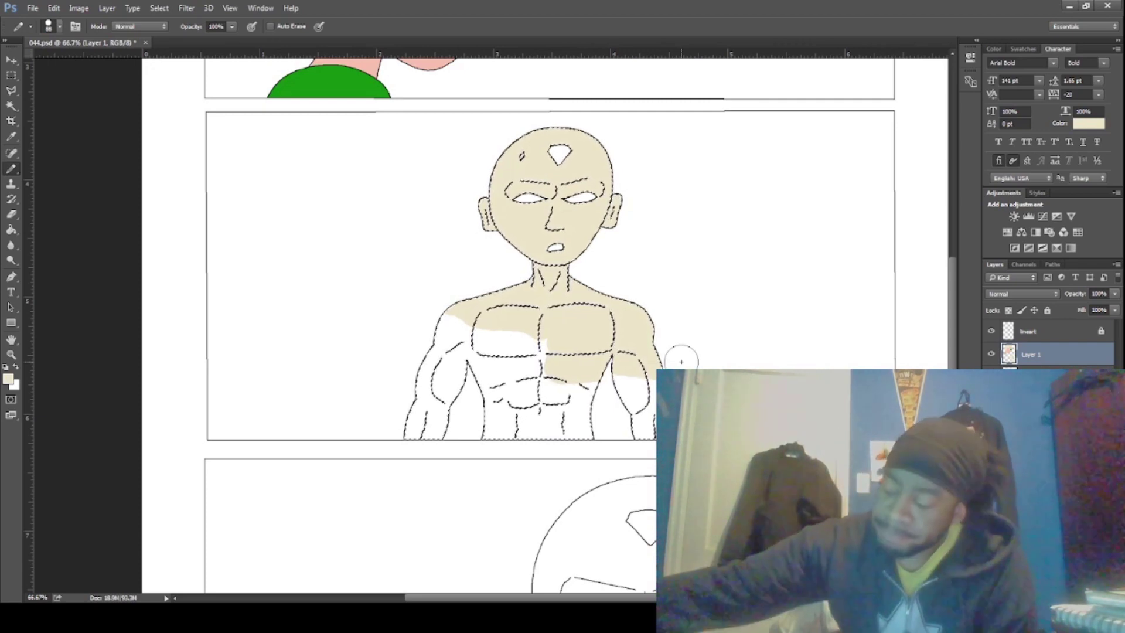
key("alt+BackSpace")
key("ctrl+d")
key("x")
key("w")
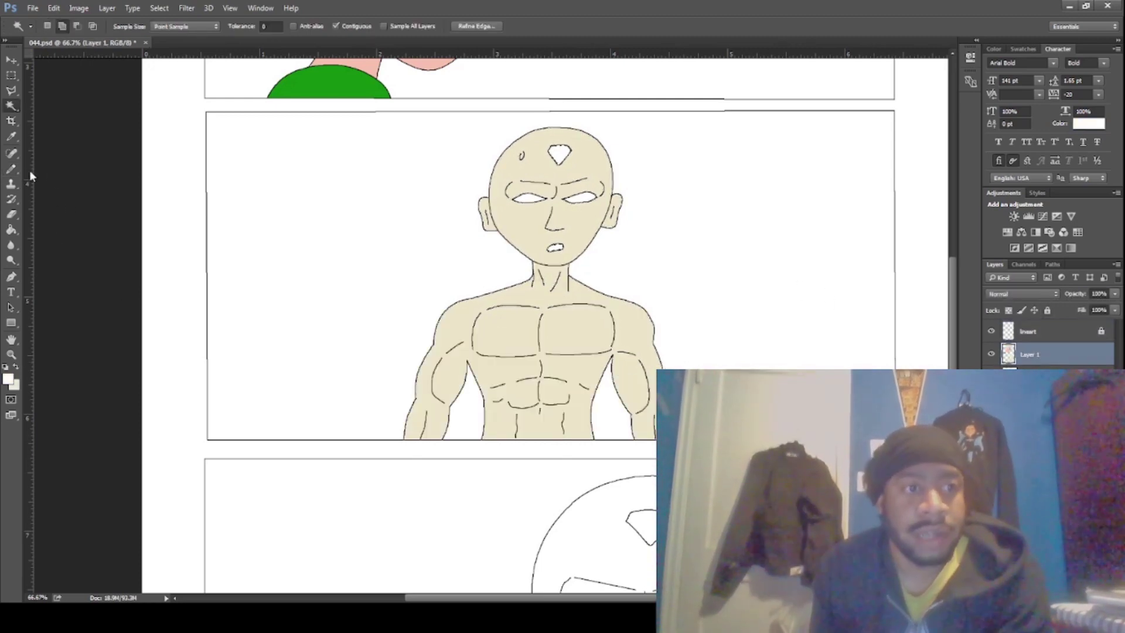
key("b")
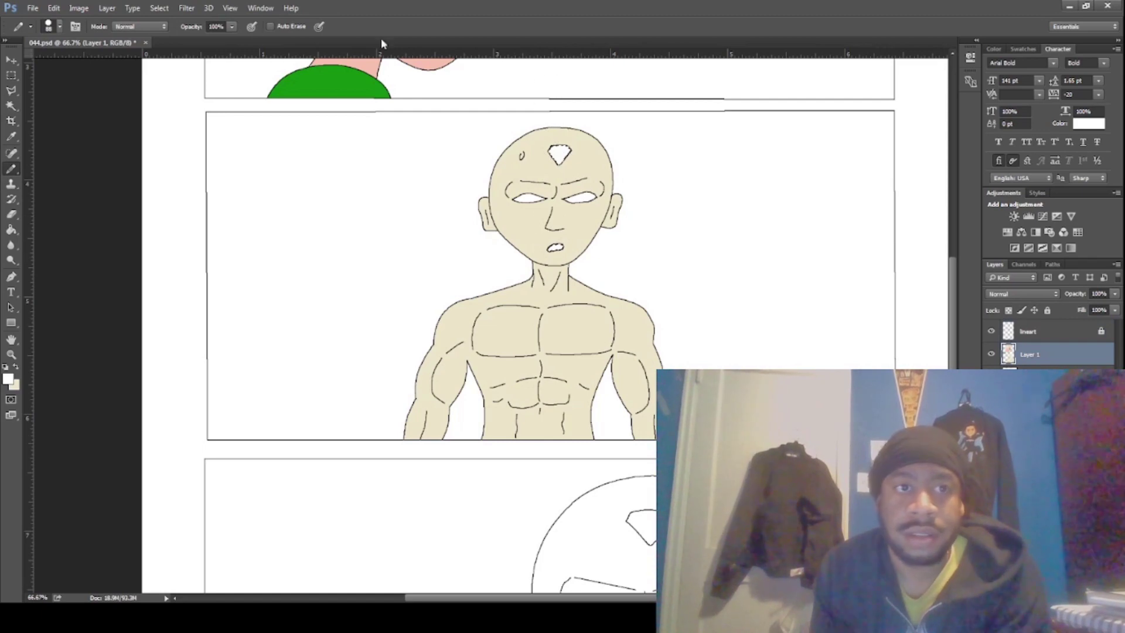
left_click(11, 106)
Hide the white background and paint the bottom panel figure's eyes white
scroll(952, 289, "down", 1)
left_click_drag(952, 289, 948, 352)
left_click(1032, 331)
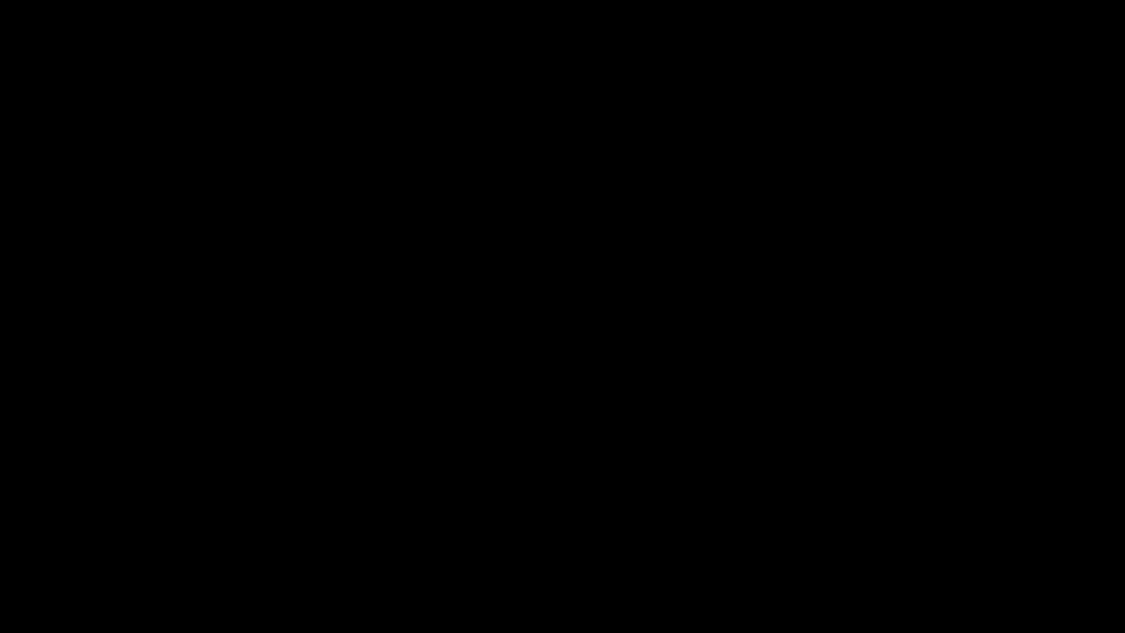
left_click(560, 263)
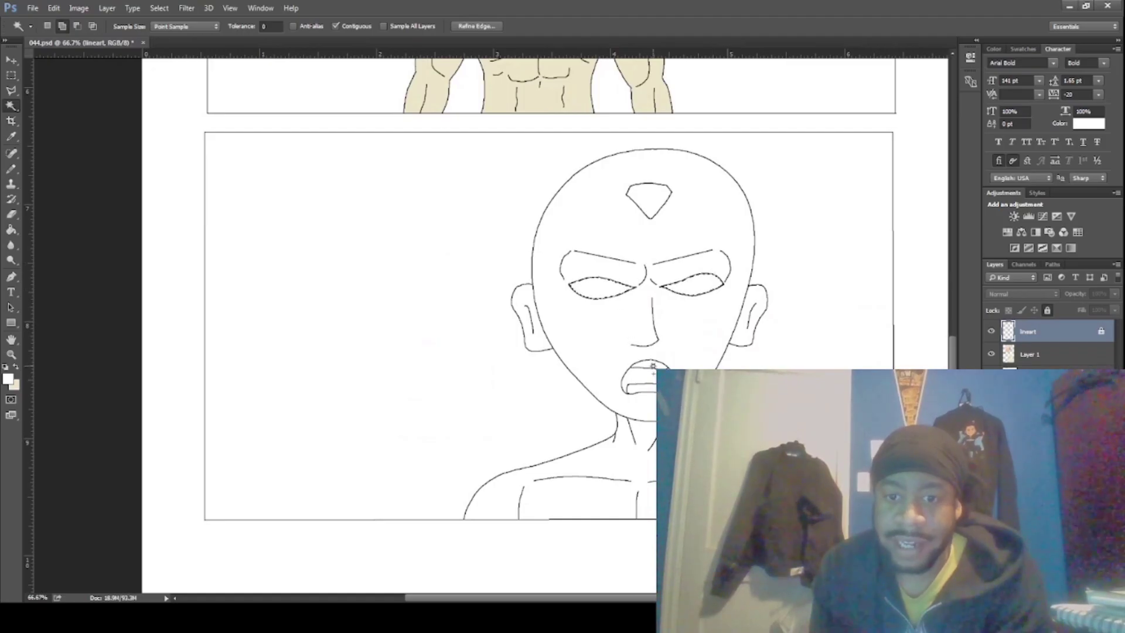
left_click(1031, 350)
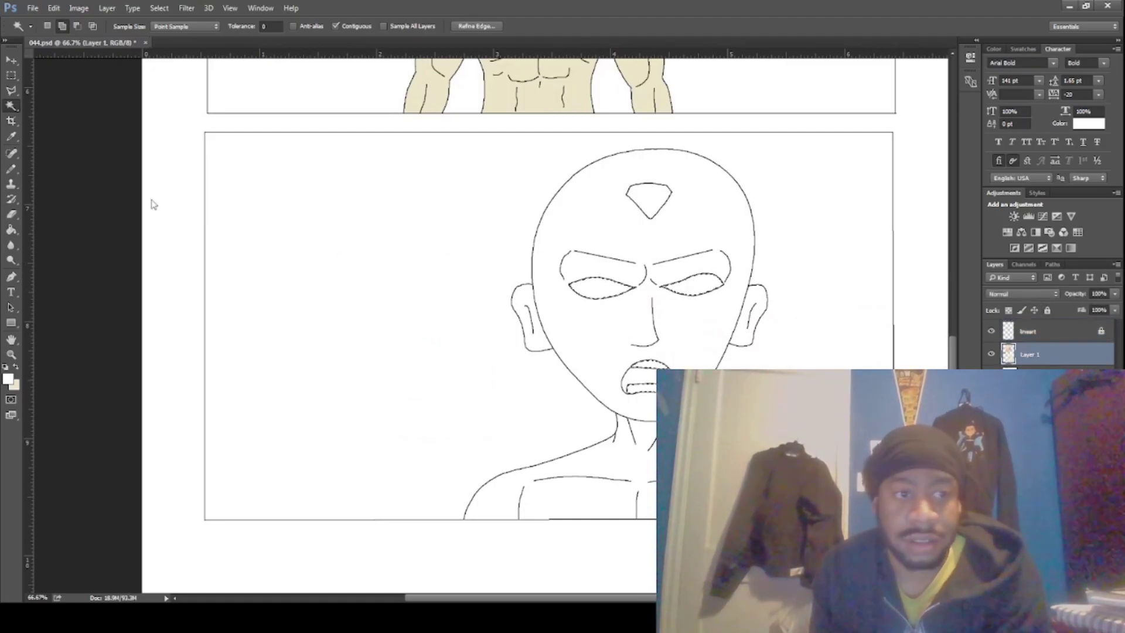
left_click(11, 168)
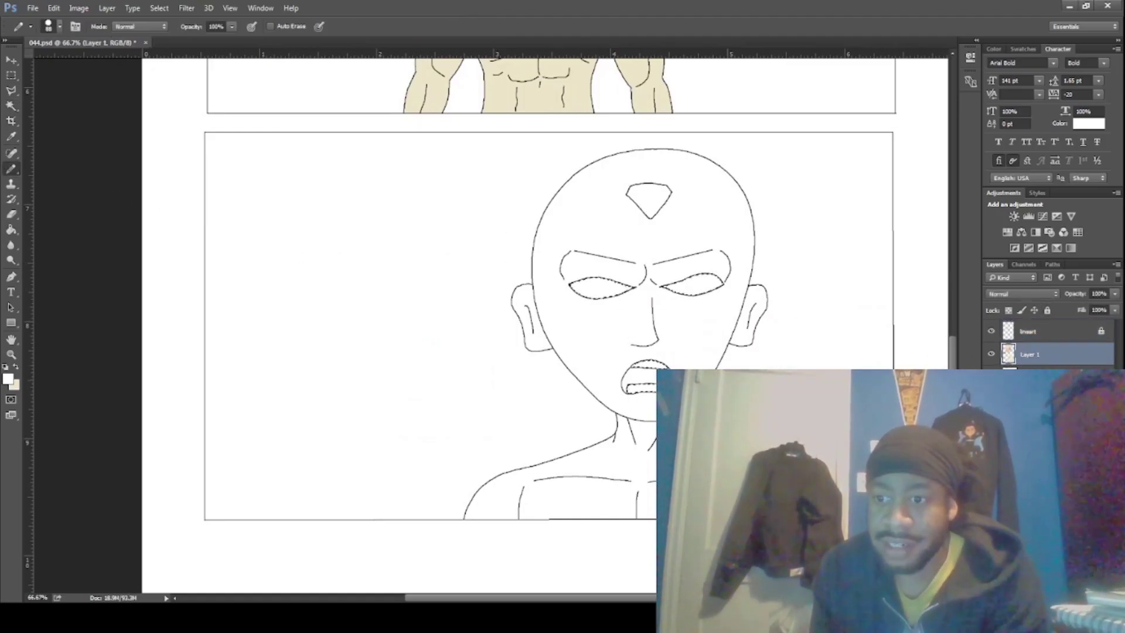
key("Delete")
left_click_drag(575, 268, 536, 287)
key("ctrl+d")
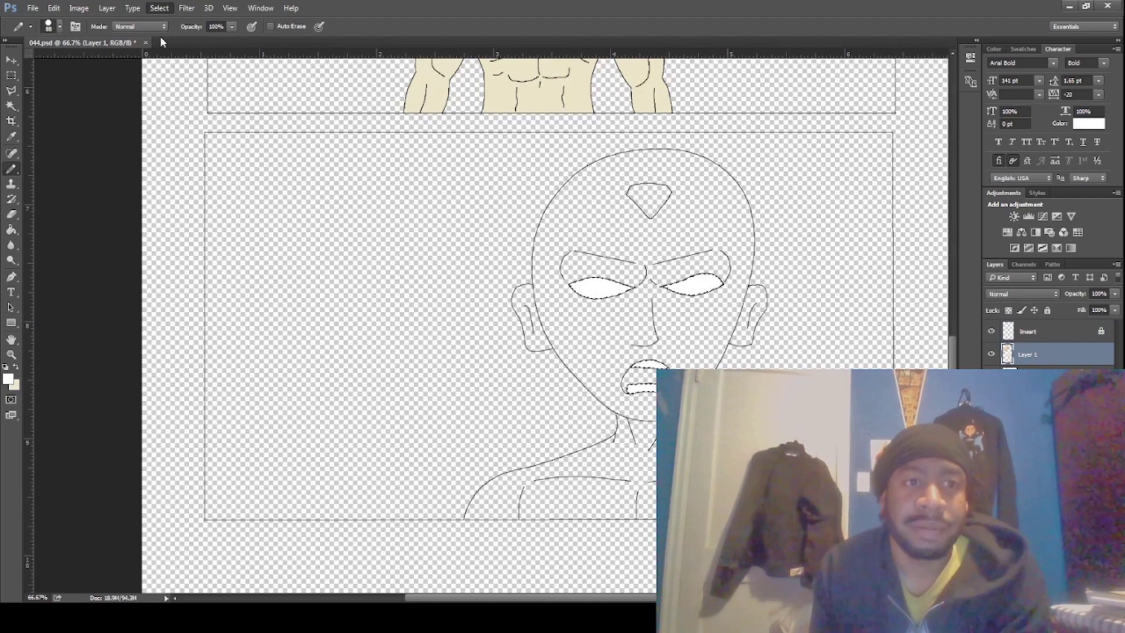
Select the bottom figure's face, neck and chest and brush them beige
left_click(13, 137)
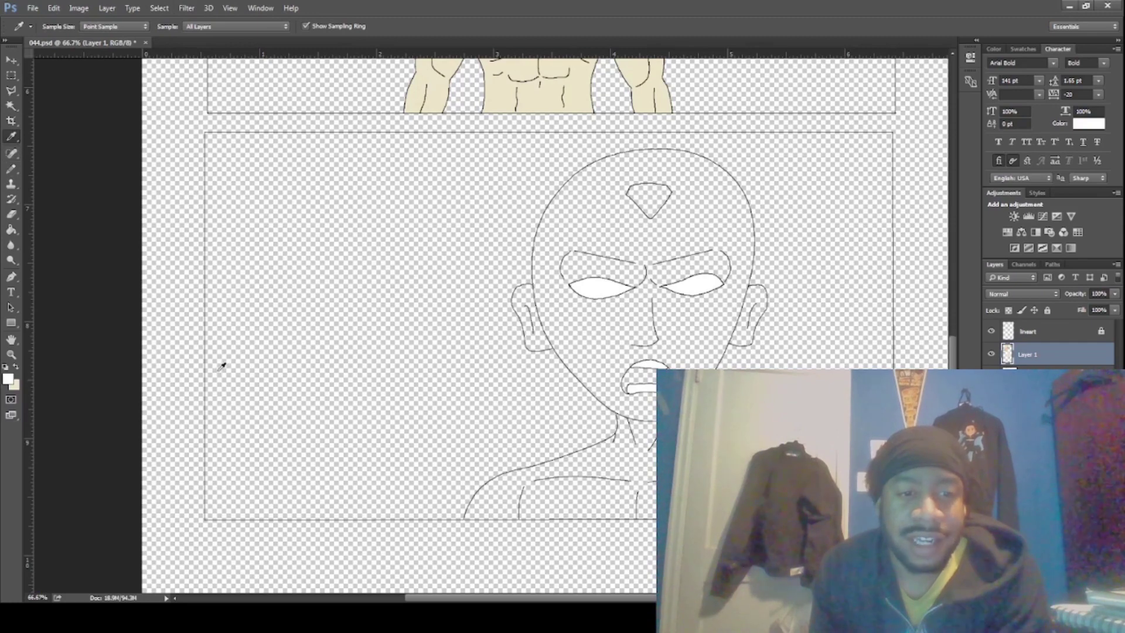
left_click(14, 108)
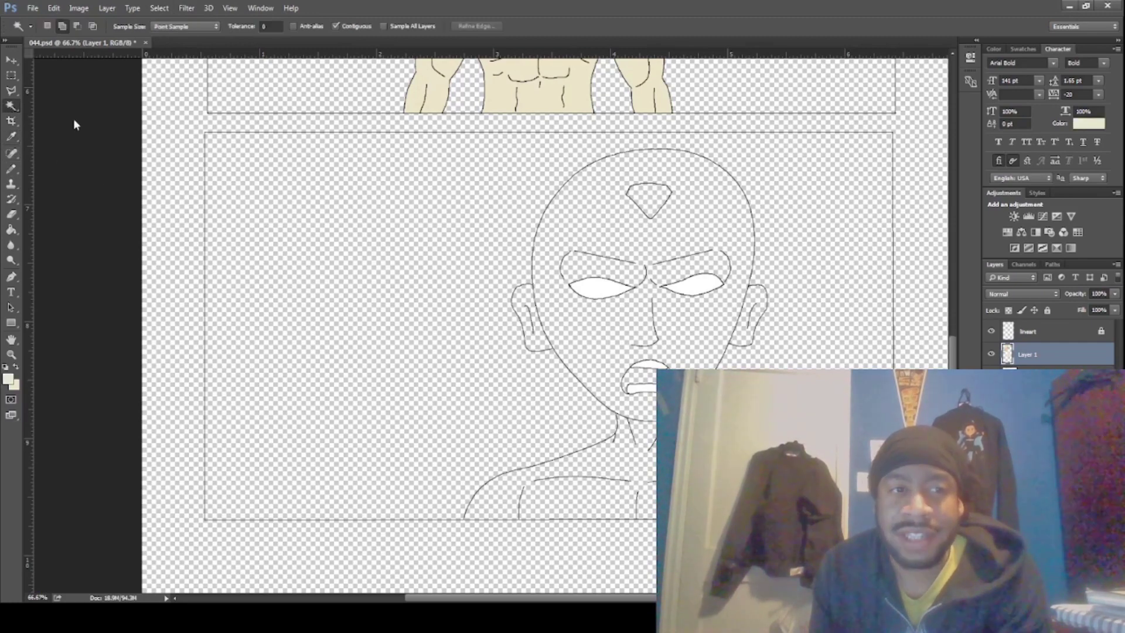
left_click(1043, 340)
left_click(738, 299)
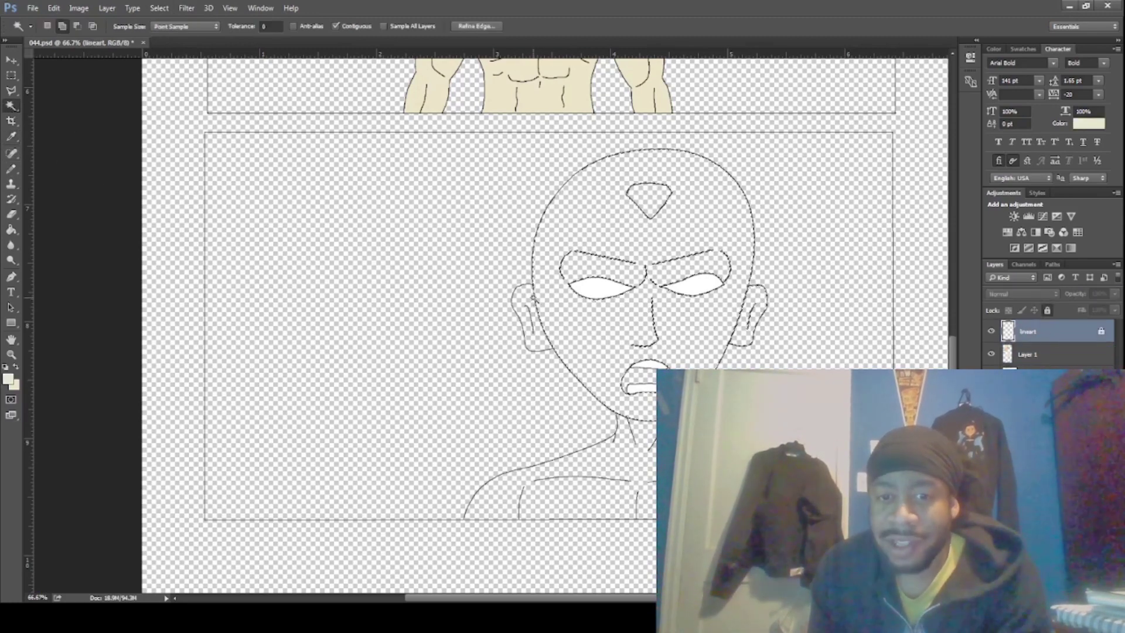
left_click(643, 456)
left_click(1034, 356)
left_click(11, 137)
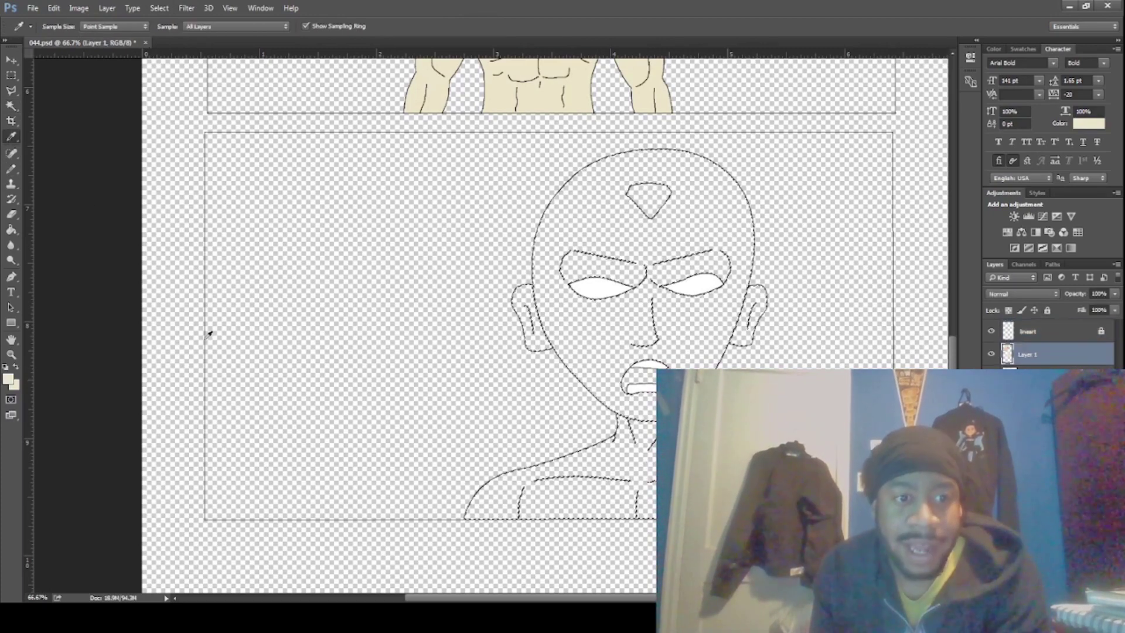
left_click(10, 168)
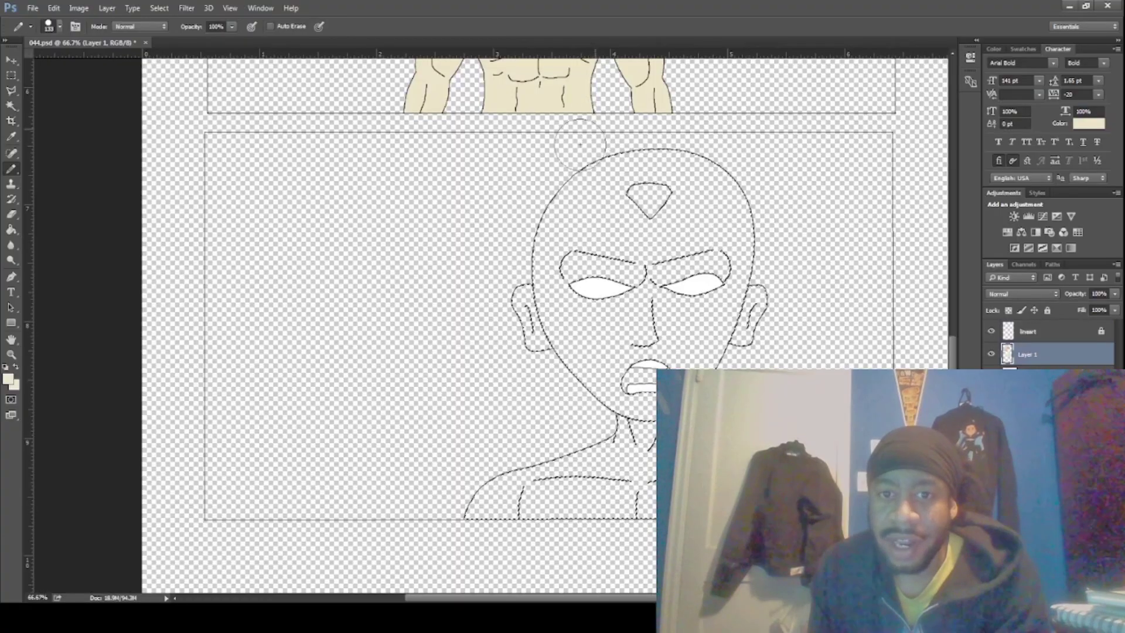
mouse_move(580, 175)
left_mouse_down()
mouse_move(525, 389)
mouse_move(577, 184)
mouse_move(588, 227)
mouse_move(666, 303)
mouse_move(741, 282)
mouse_move(778, 292)
mouse_move(680, 298)
left_mouse_up()
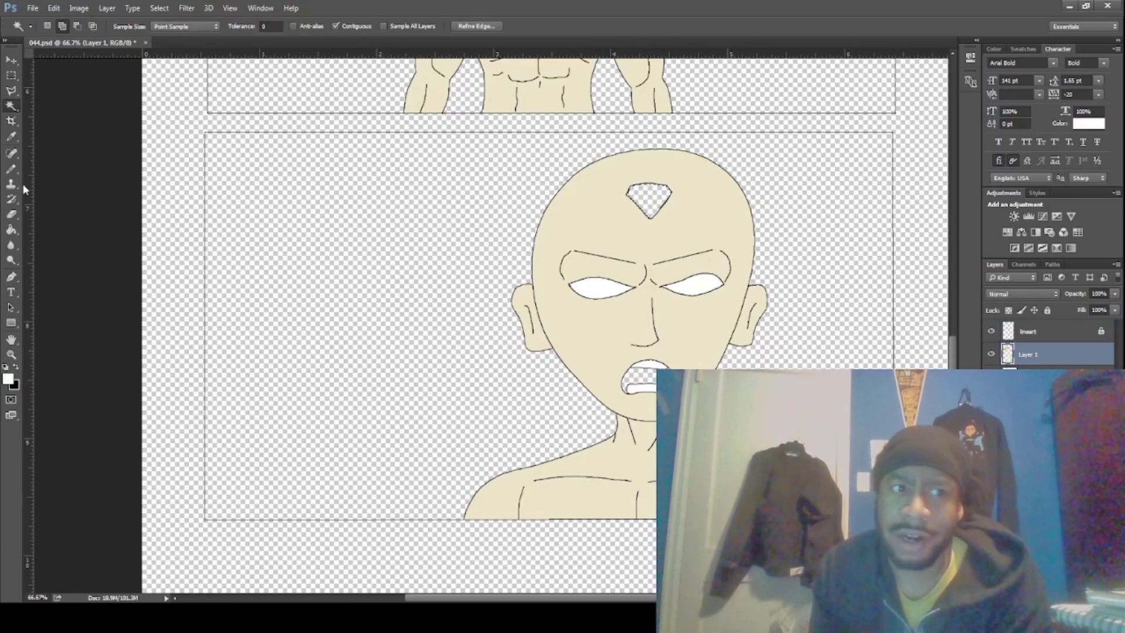
Paint the forehead diamond white and the inside of the mouth pink
left_click(11, 169)
mouse_move(593, 223)
left_mouse_down()
mouse_move(609, 179)
mouse_move(652, 202)
left_mouse_up()
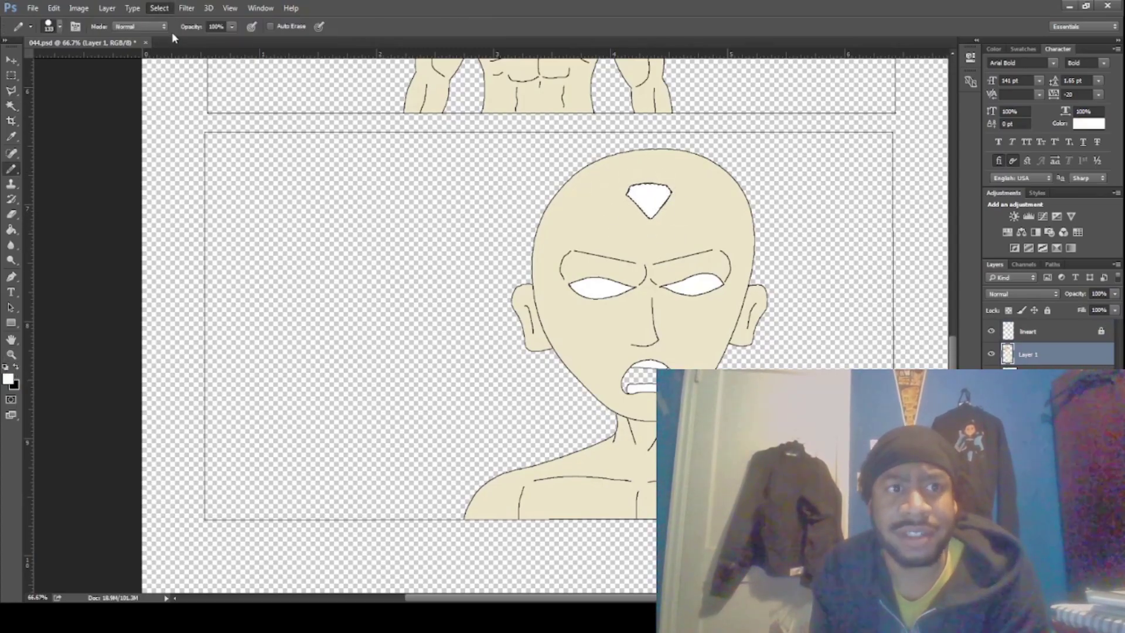
key("w")
left_click(1019, 333)
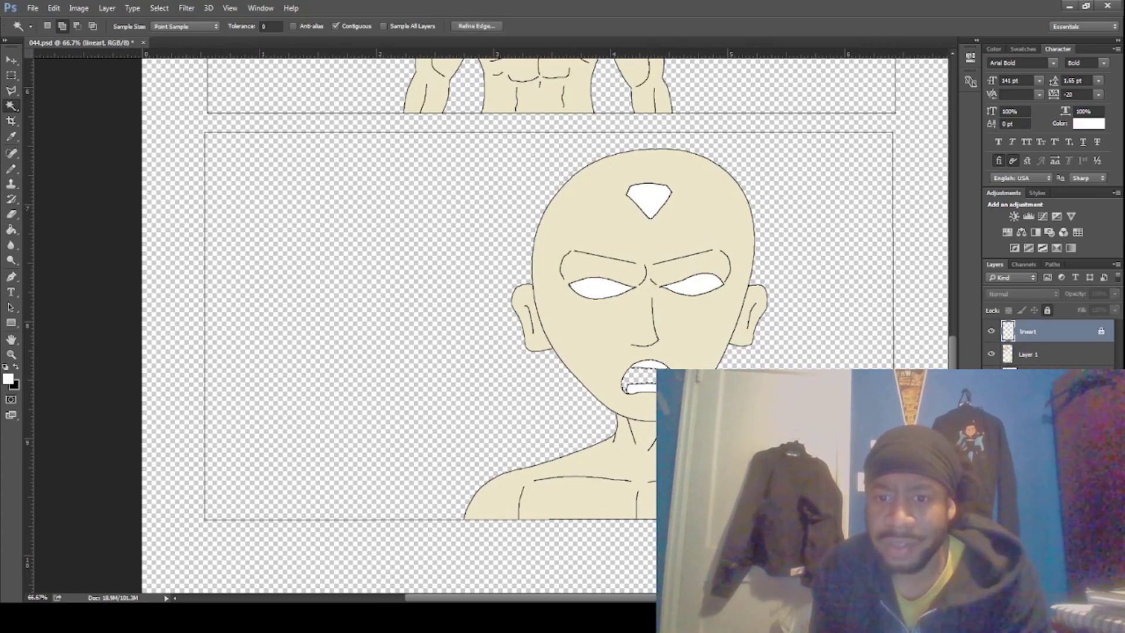
left_click(1019, 359)
key("i")
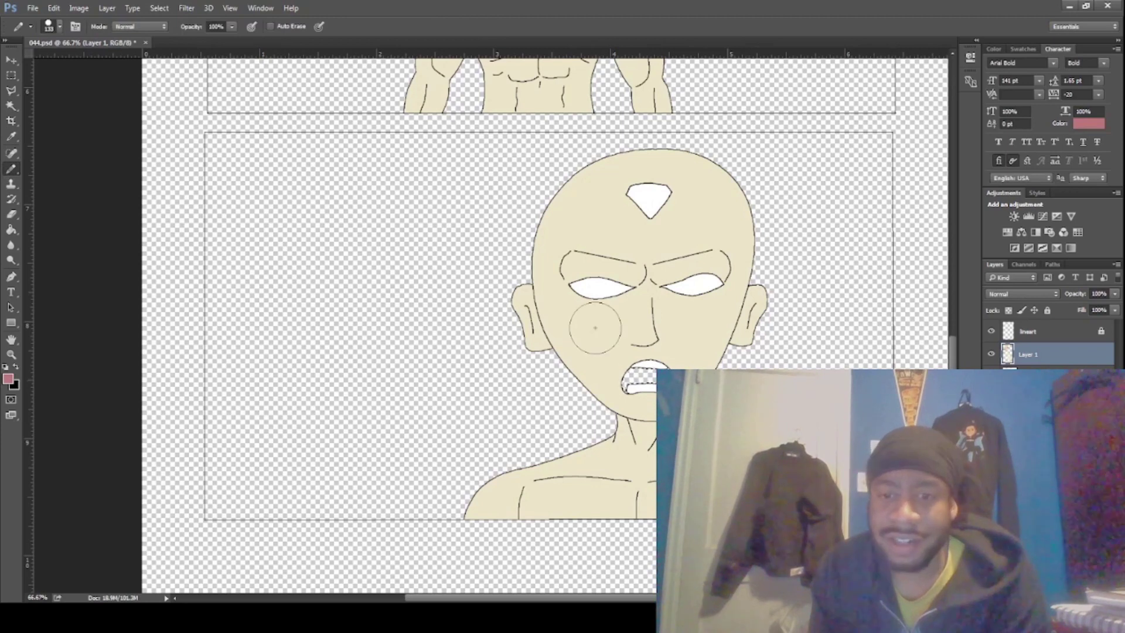
left_click_drag(637, 359, 652, 359)
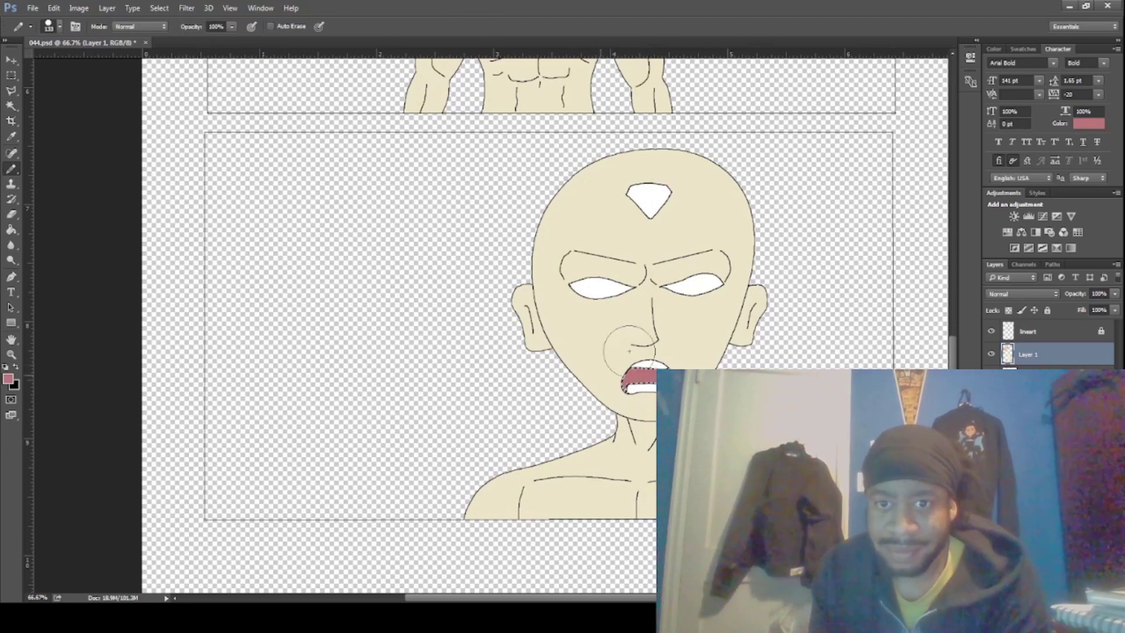
Lock Layer 1 entirely and add an empty Layer 2 beneath the line art
left_click(12, 106)
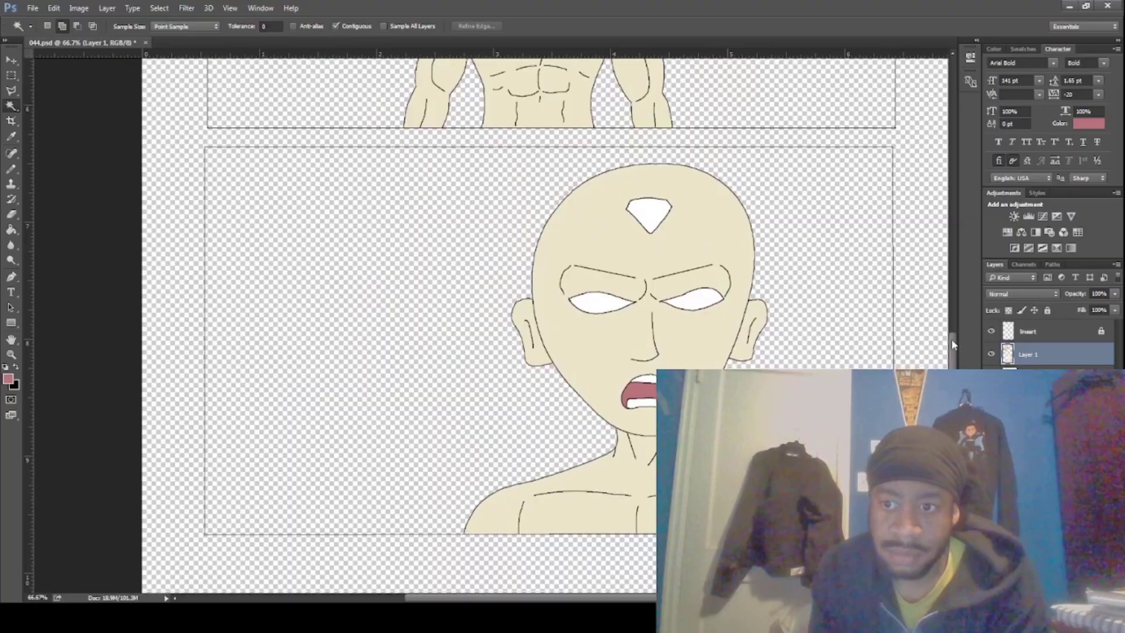
scroll(953, 345, "up", 1)
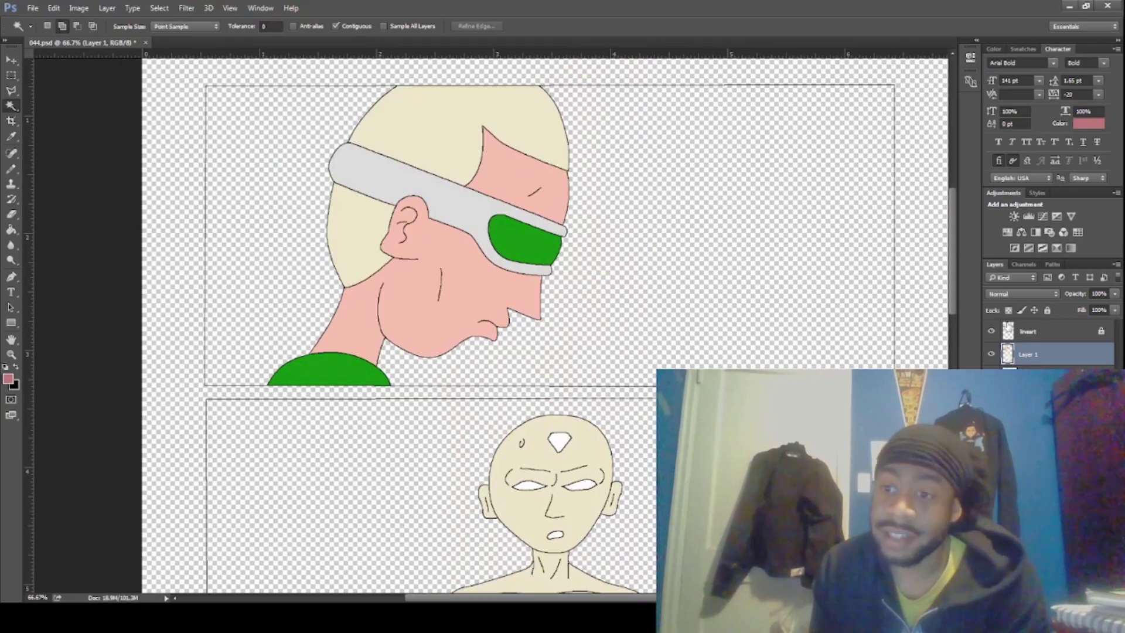
key("alt+bracketright")
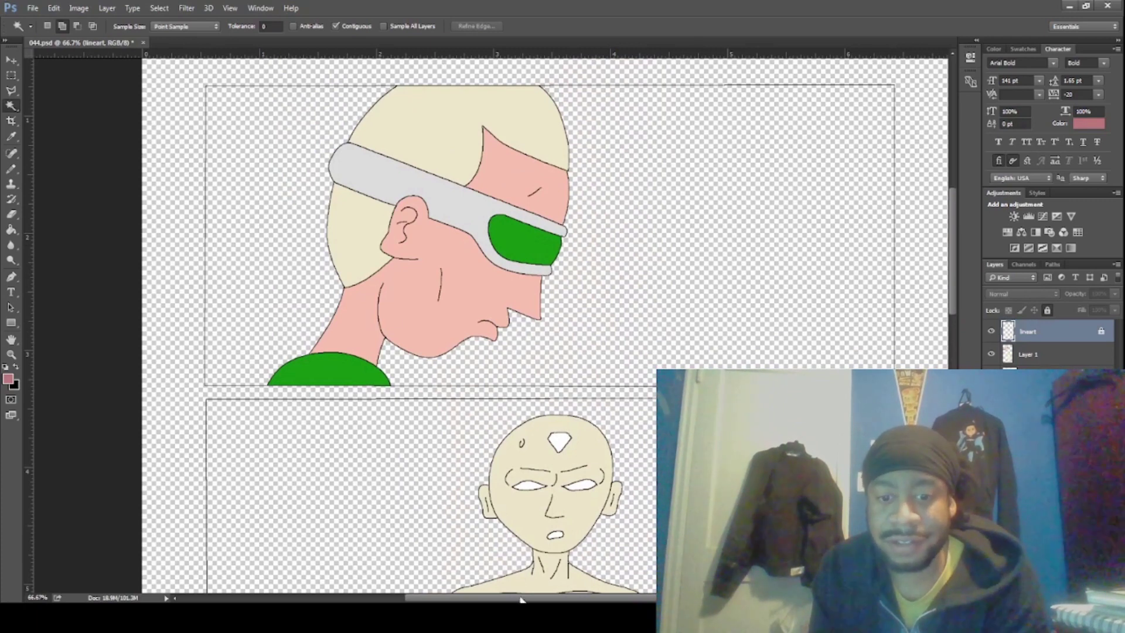
left_click_drag(521, 600, 496, 599)
left_click(1034, 355)
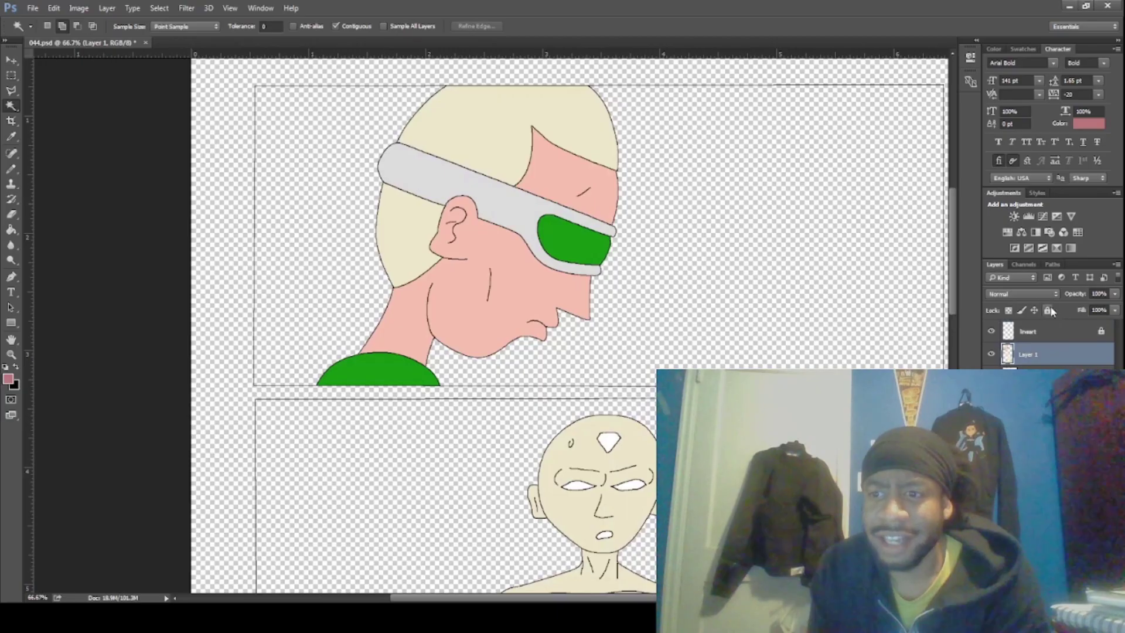
left_click(1048, 310)
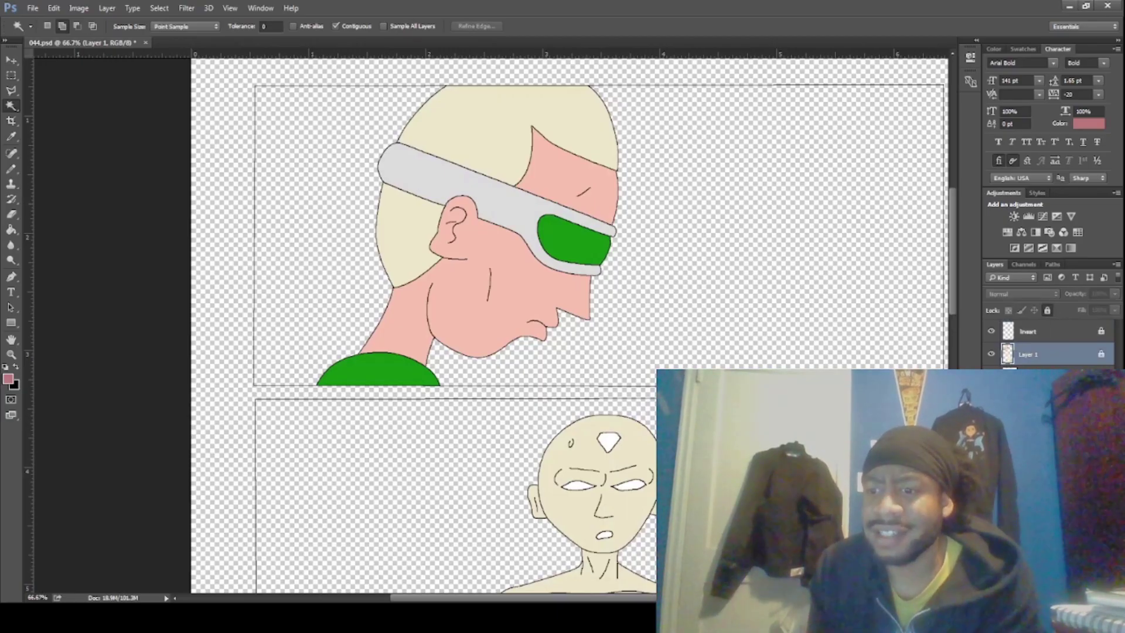
key("ctrl+shift+alt+n")
left_click(1046, 334)
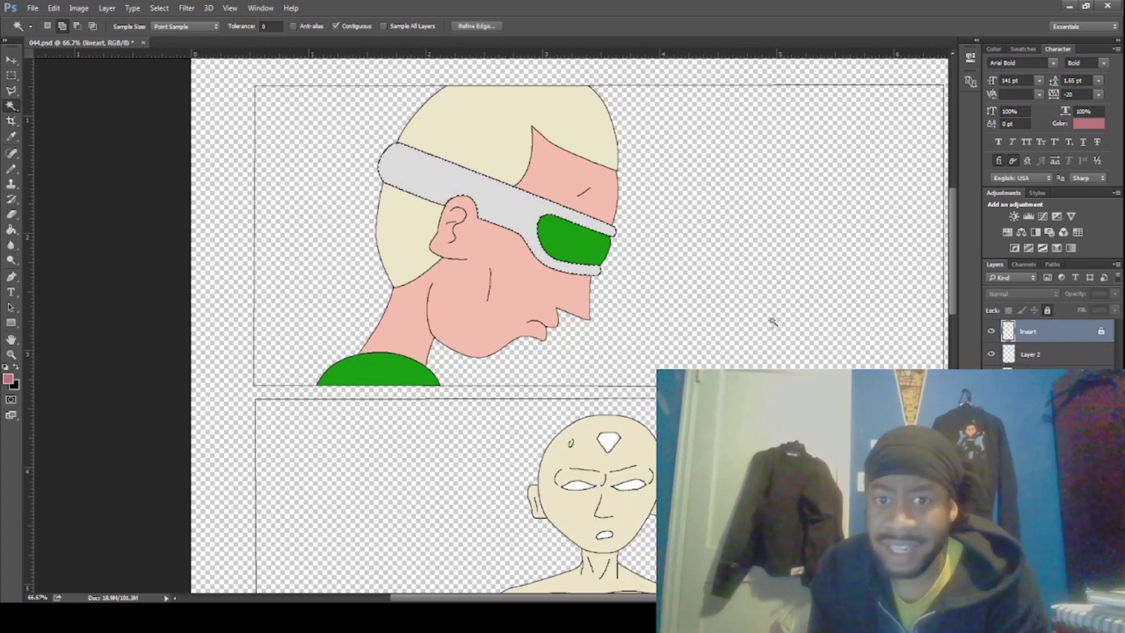
On Layer 2, select the panel backgrounds, brush them sampled orange, and deselect
key("alt+bracketleft")
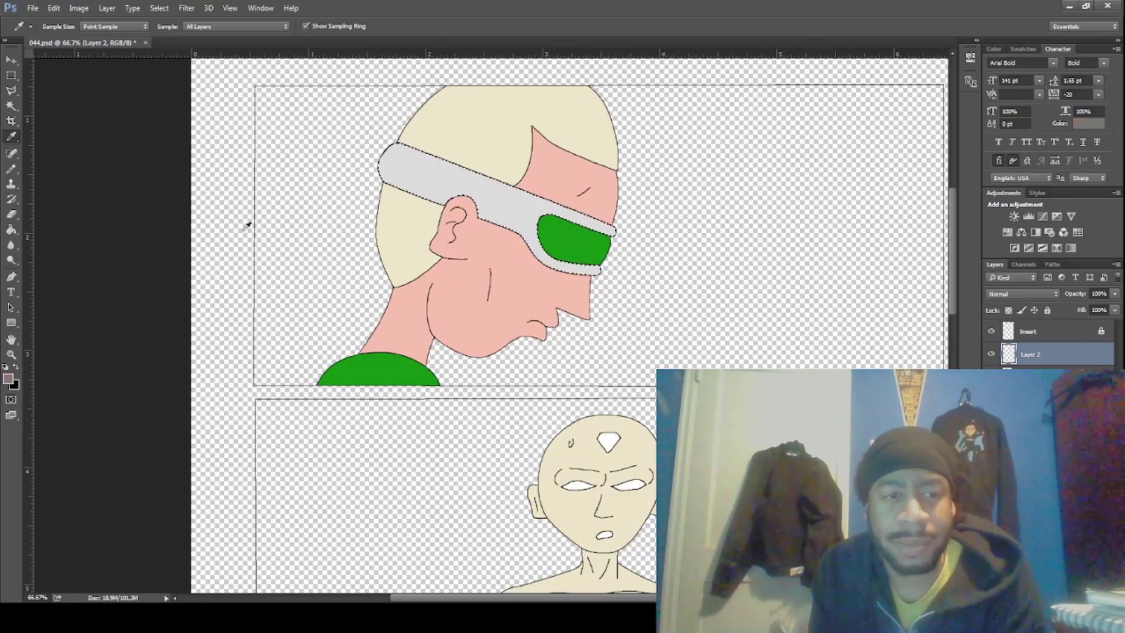
left_click(8, 171)
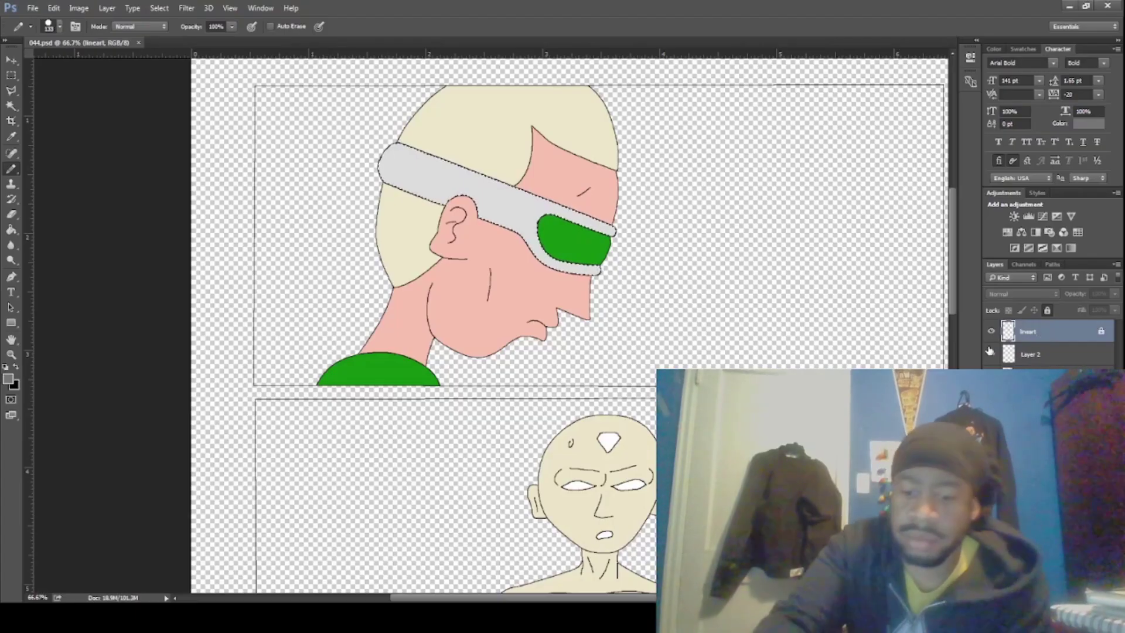
key("ctrl+minus")
key("ctrl+minus")
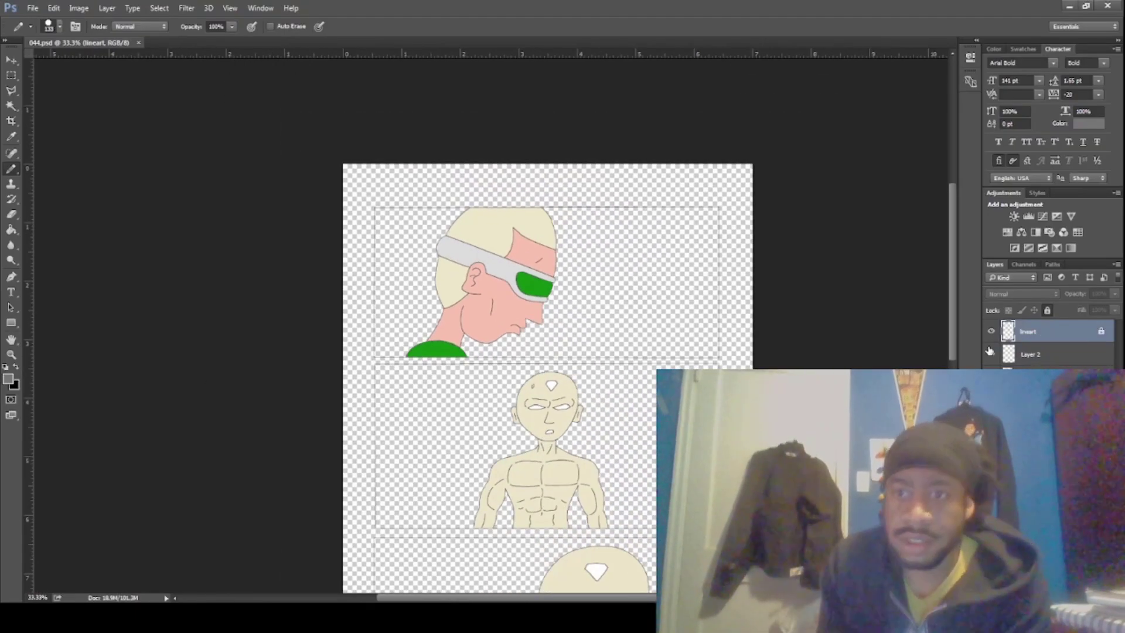
left_click(9, 105)
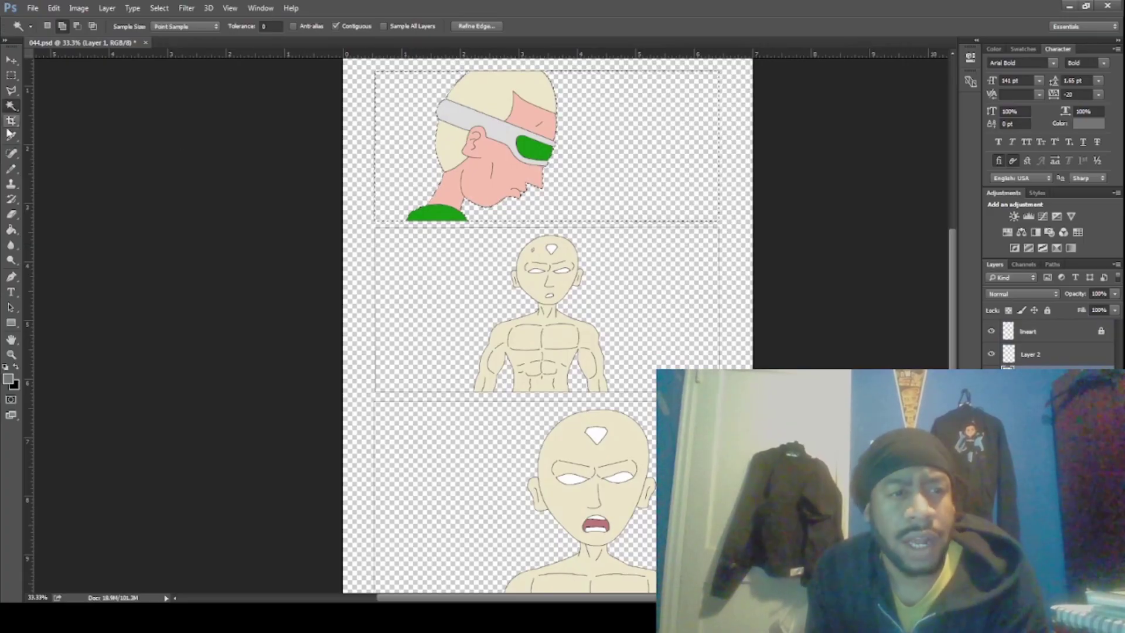
key("i")
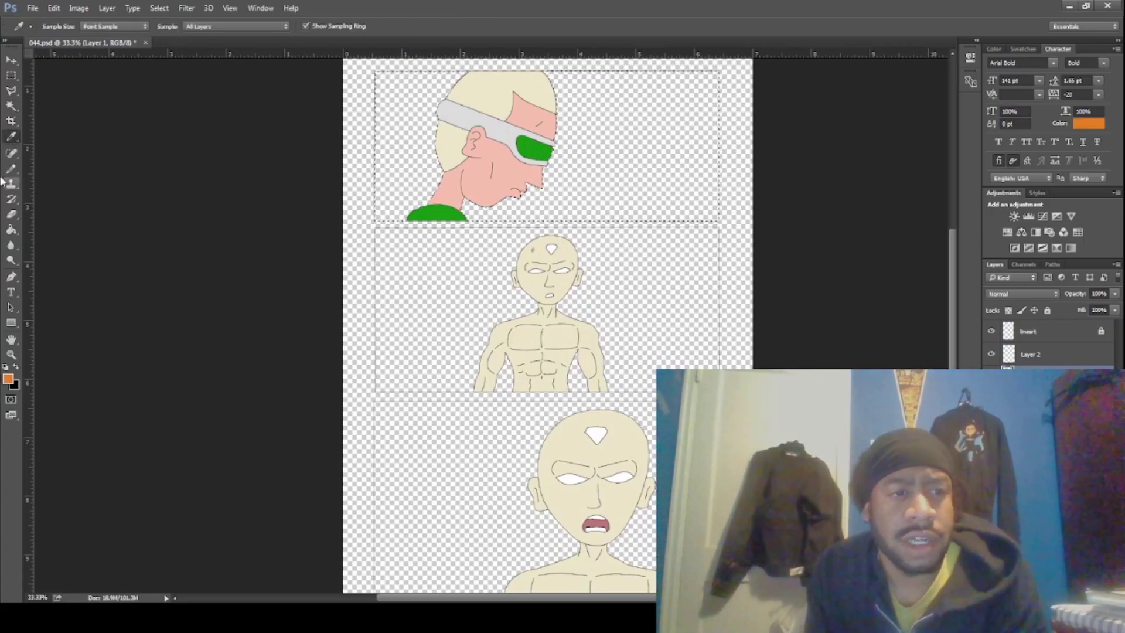
left_click(8, 170)
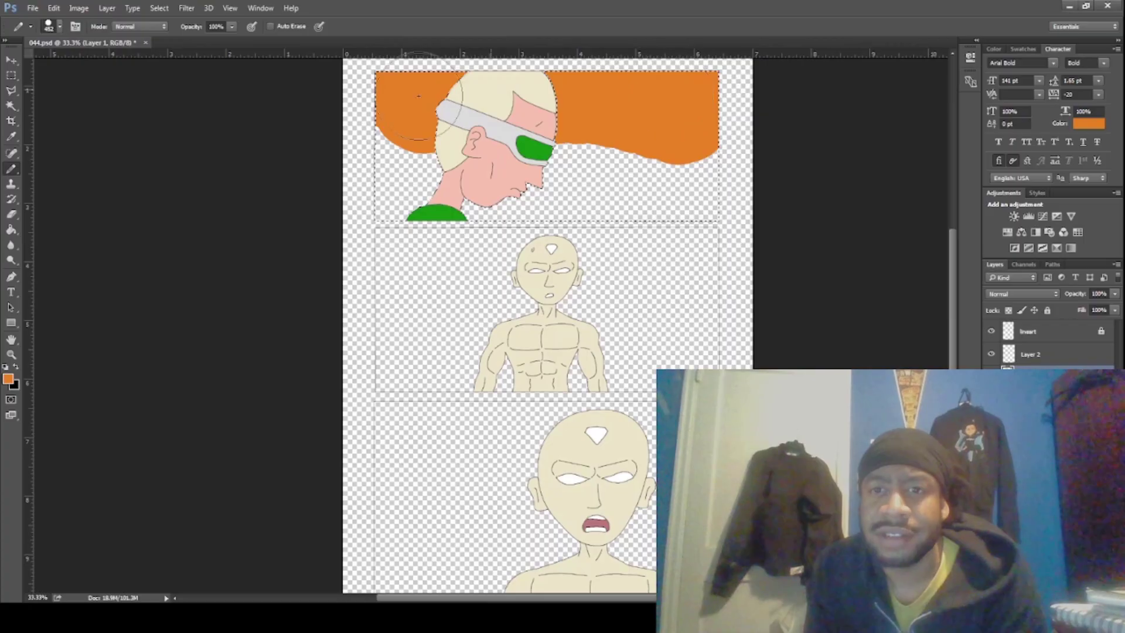
mouse_move(404, 170)
left_mouse_down()
mouse_move(626, 126)
mouse_move(363, 196)
left_mouse_up()
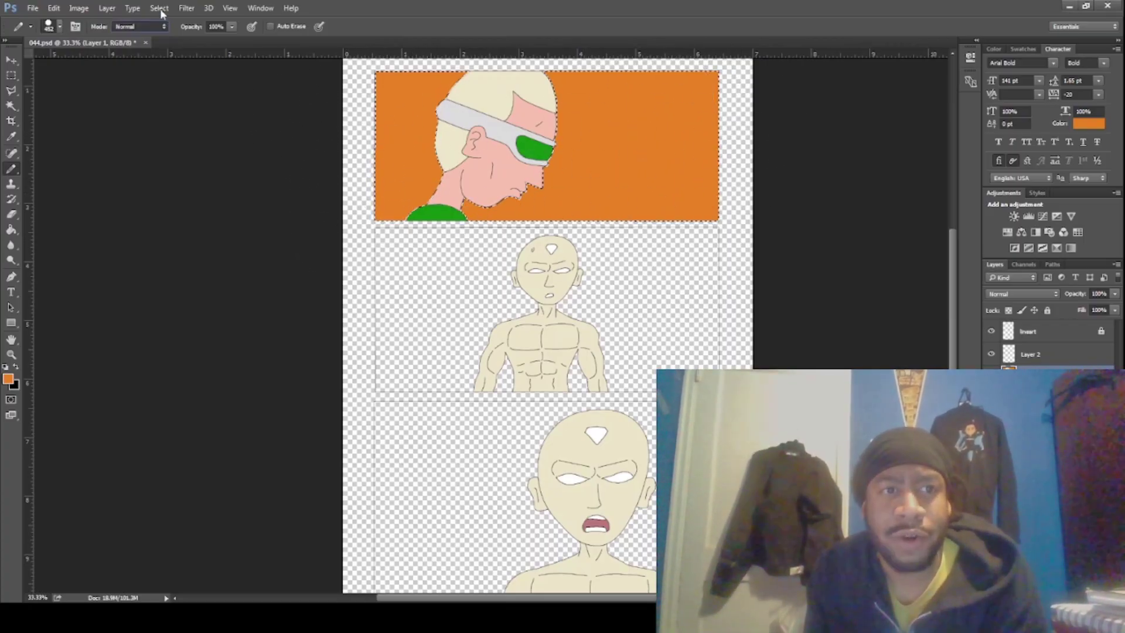
left_click(159, 8)
left_click(171, 30)
left_click(11, 106)
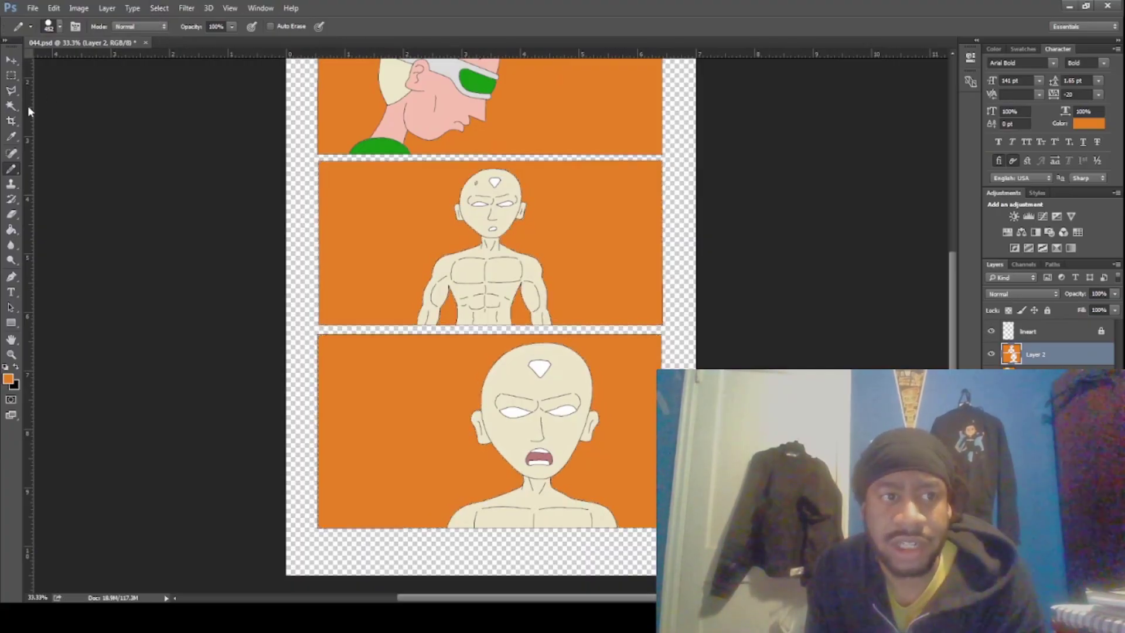
Select the bottom panel's orange background and brush soft yellow into its lower part on Layer 2
left_click(11, 107)
left_click(1037, 331)
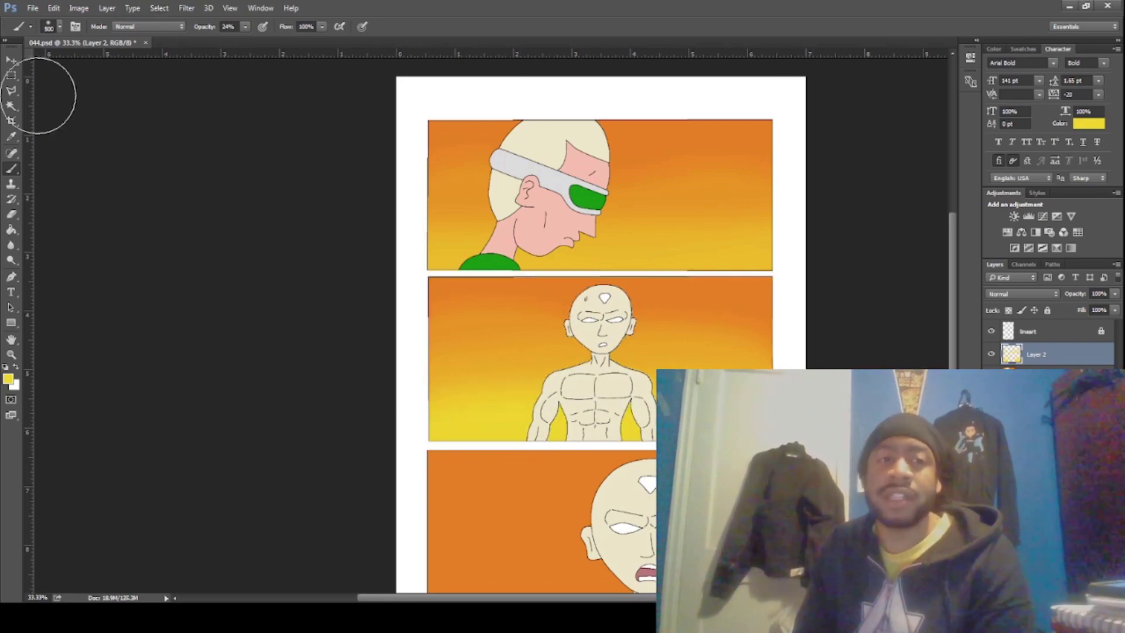
left_click(11, 105)
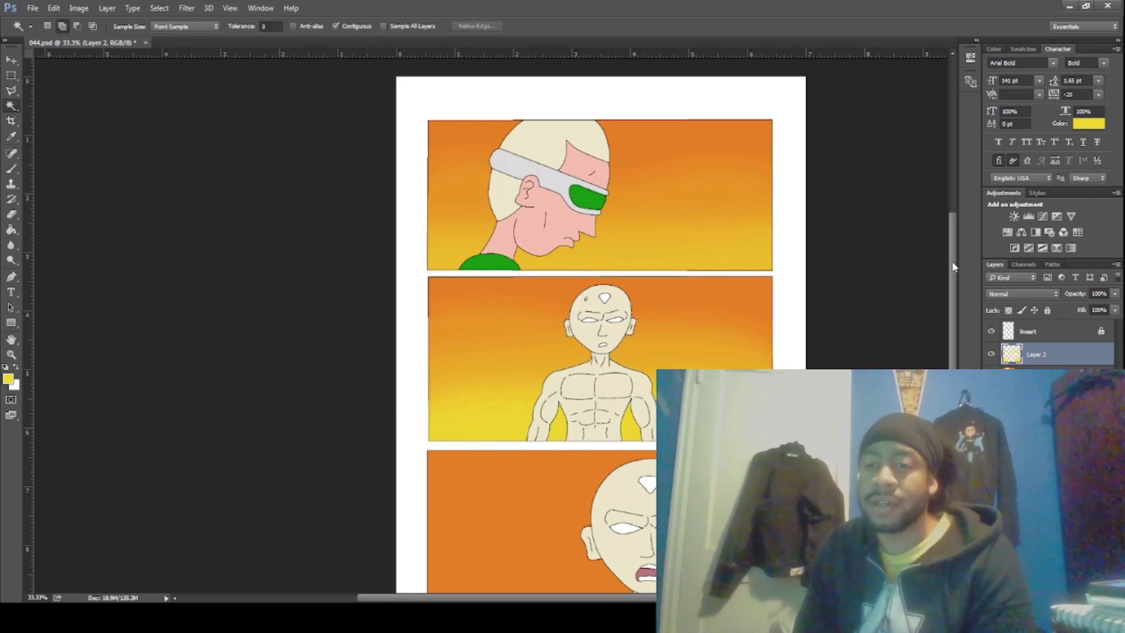
left_click_drag(952, 267, 954, 308)
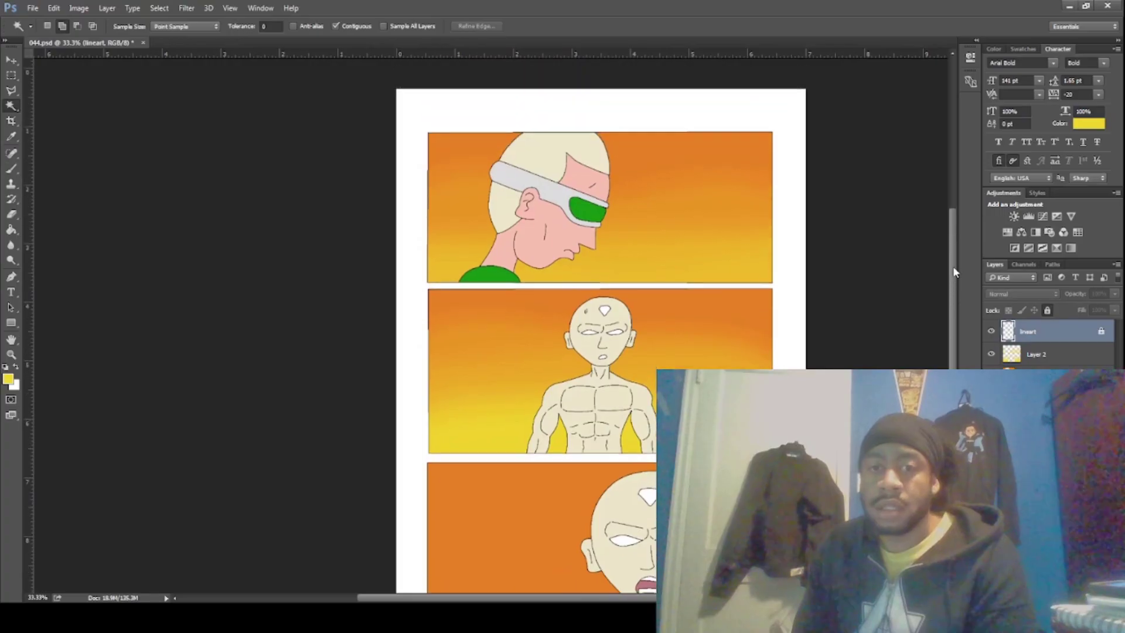
left_click_drag(953, 266, 955, 310)
scroll(954, 309, "down", 1)
left_click(469, 446)
left_click(1037, 354)
key("b")
left_click_drag(407, 448, 633, 440)
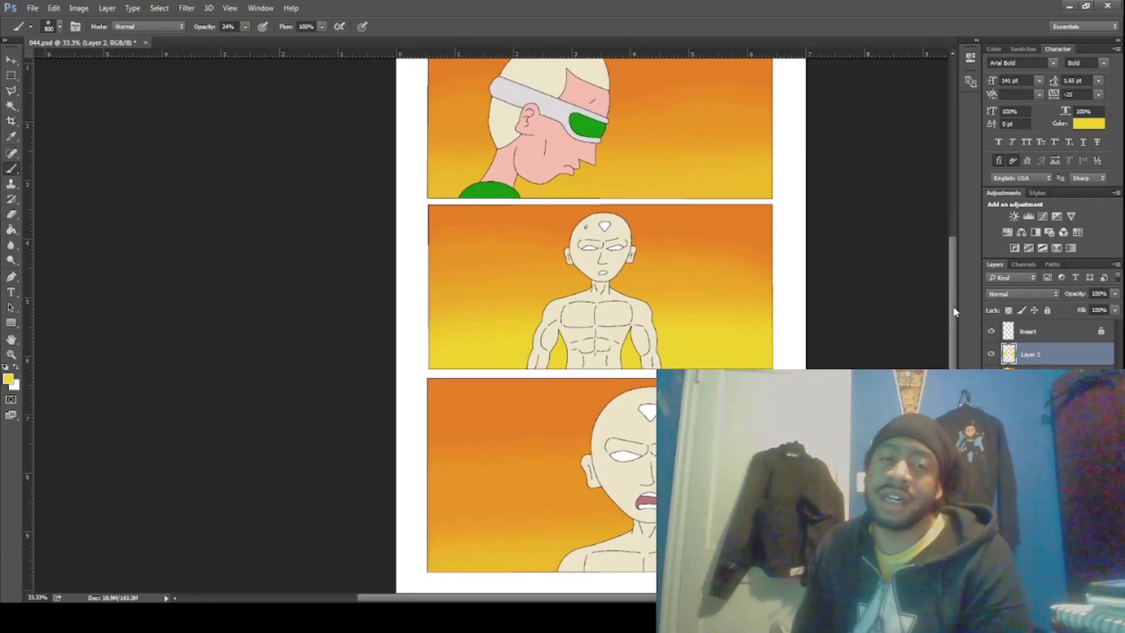
scroll(954, 312, "down", 2)
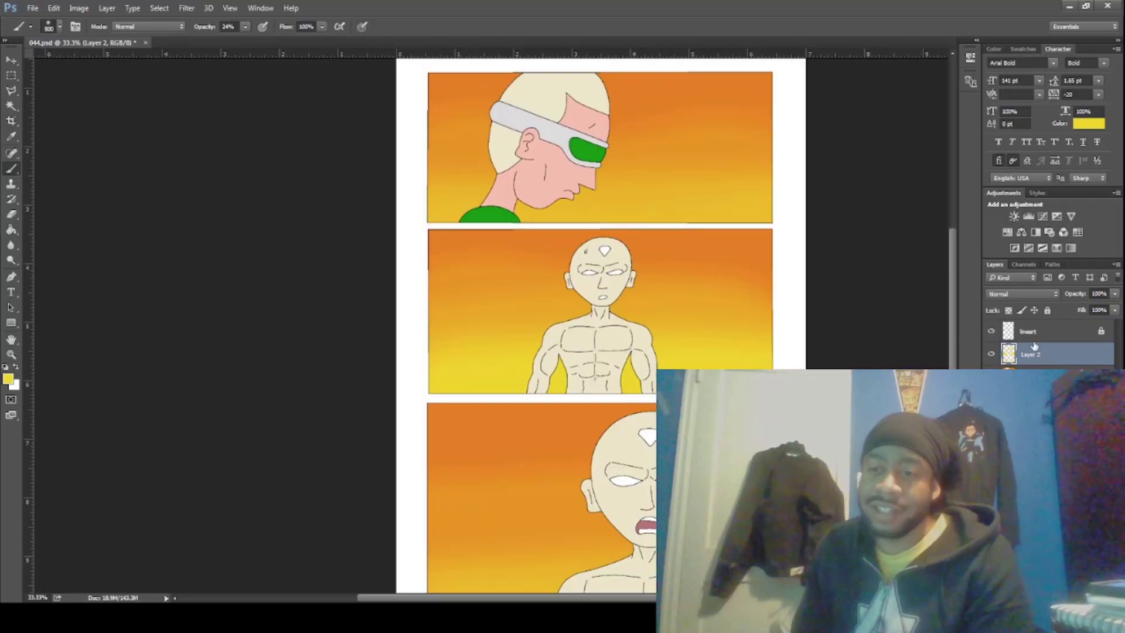
left_click(1034, 341)
left_click(1034, 358)
Zoom to 66.7% and add a brown shadow along the top figure's neck, erasing stray edges
left_click(1024, 343)
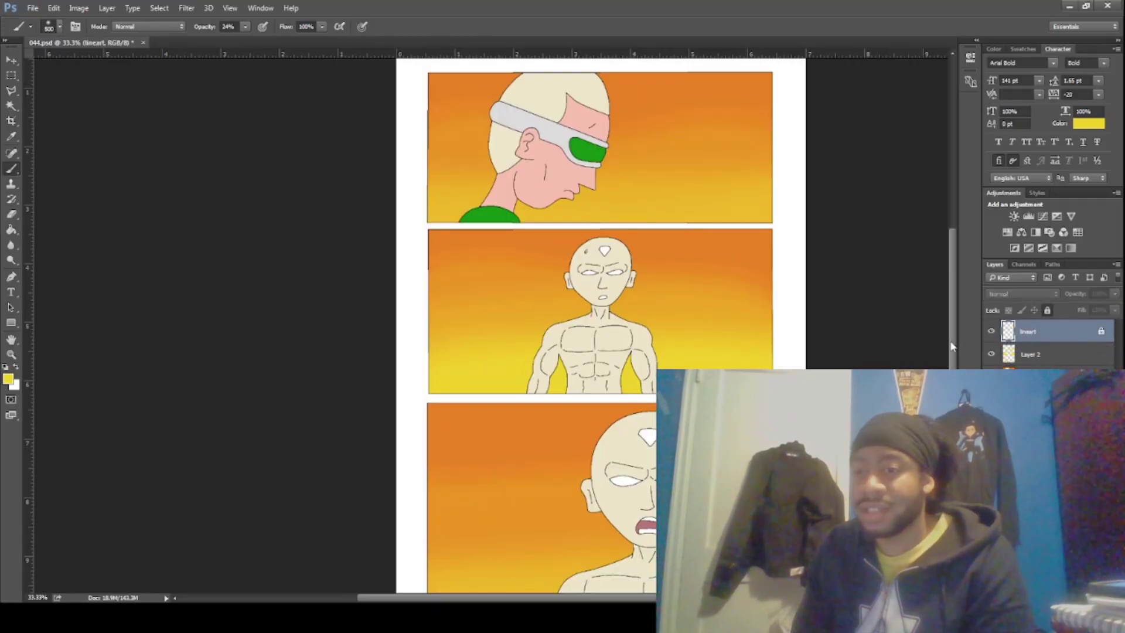
scroll(948, 343, "up", 3)
key("ctrl+plus")
key("ctrl+plus")
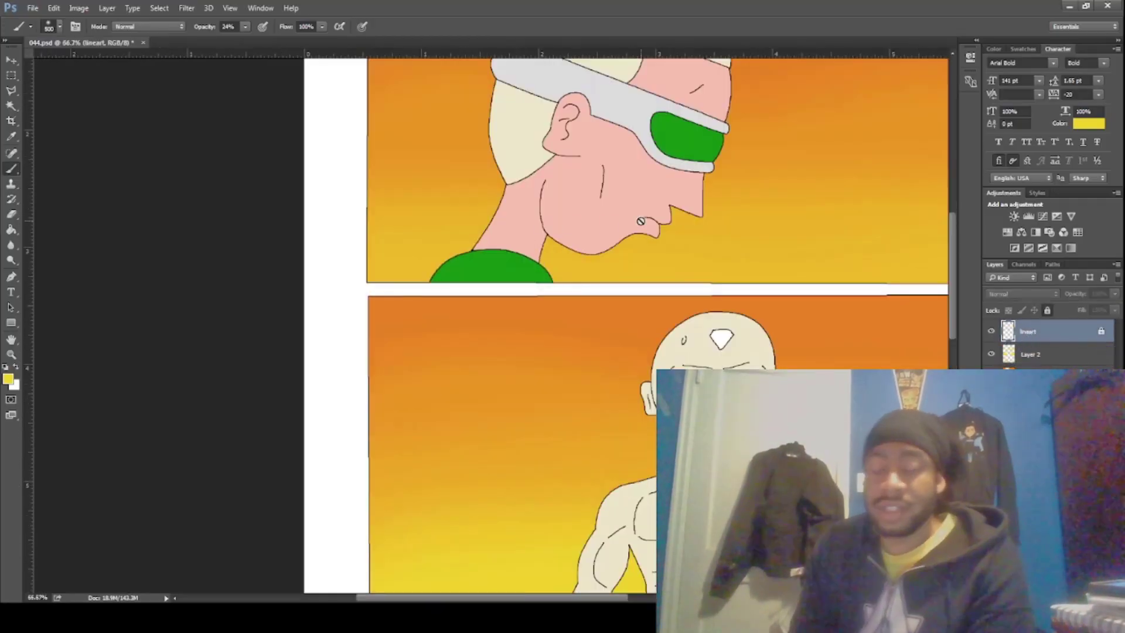
scroll(863, 251, "up", 3)
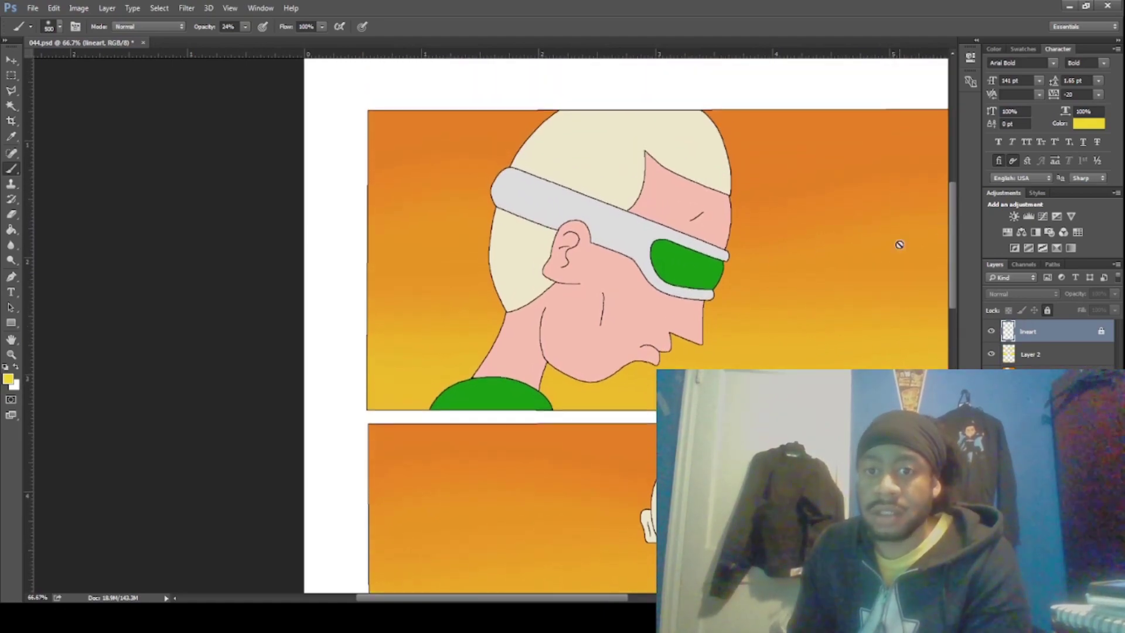
left_click(11, 106)
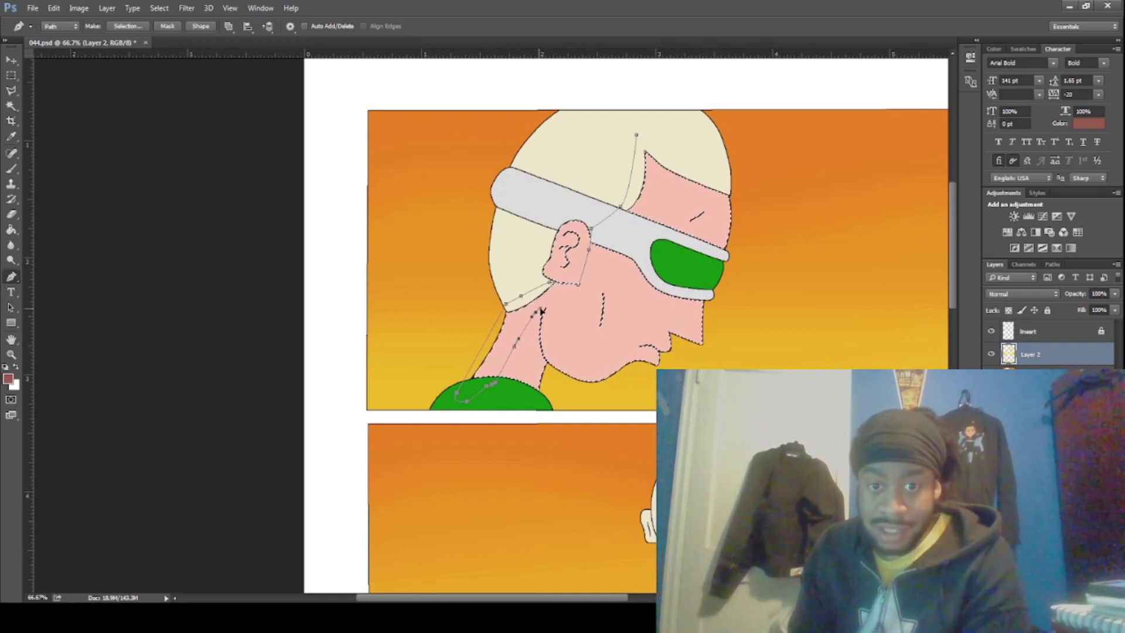
left_click_drag(560, 383, 610, 425)
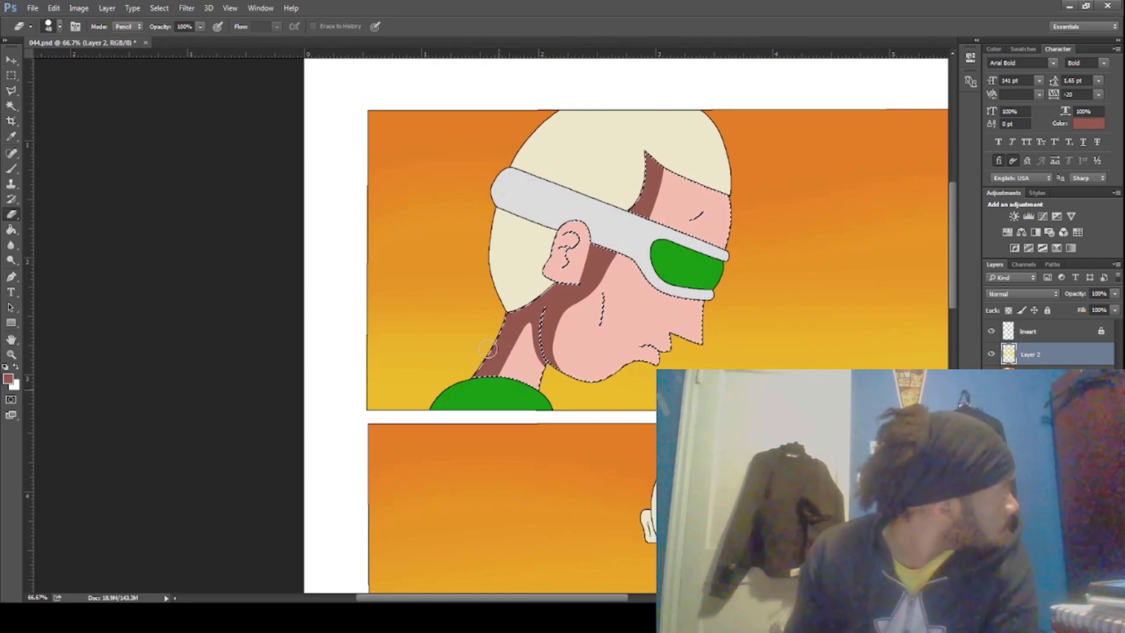
left_click_drag(484, 347, 494, 354)
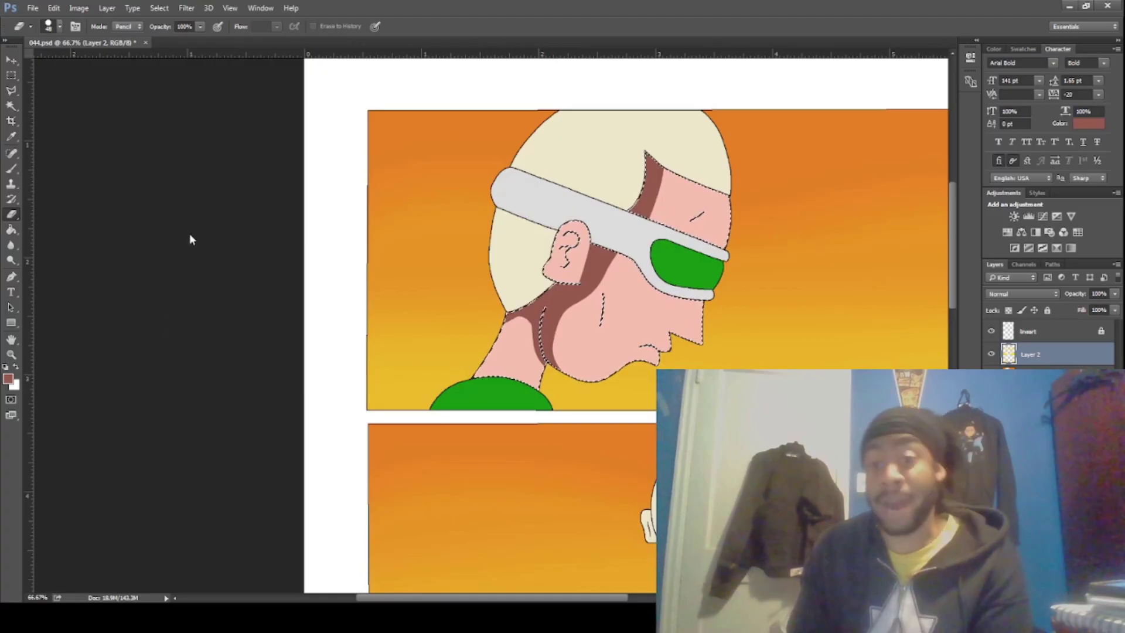
Deselect, then select the top figure's green goggle lens from the line art
left_click(12, 110)
key("ctrl+d")
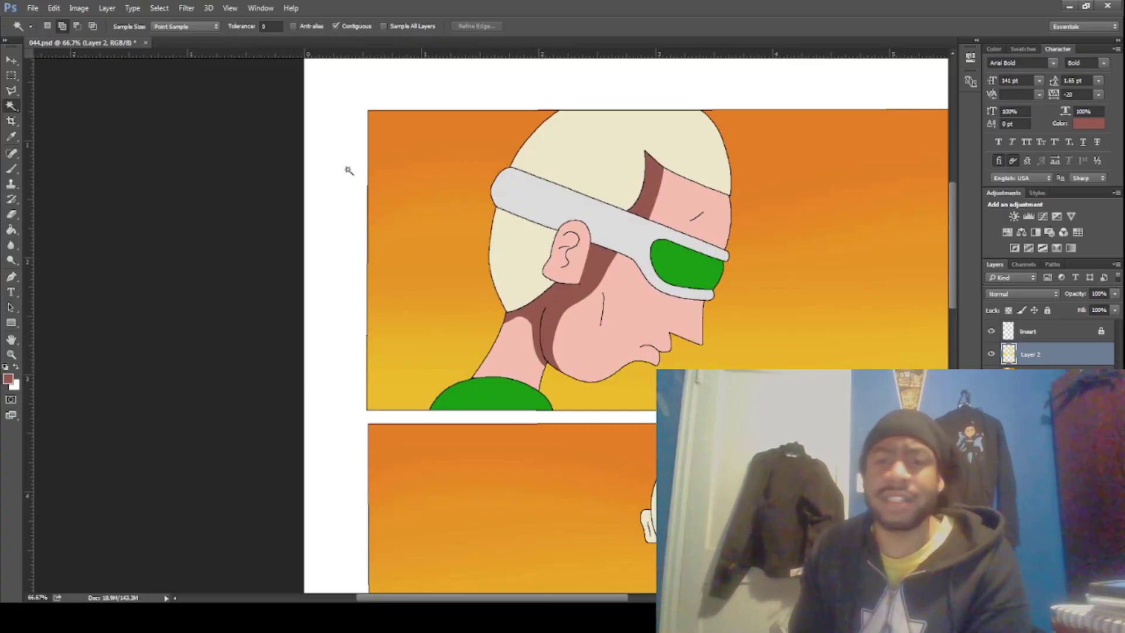
key("alt+bracketright")
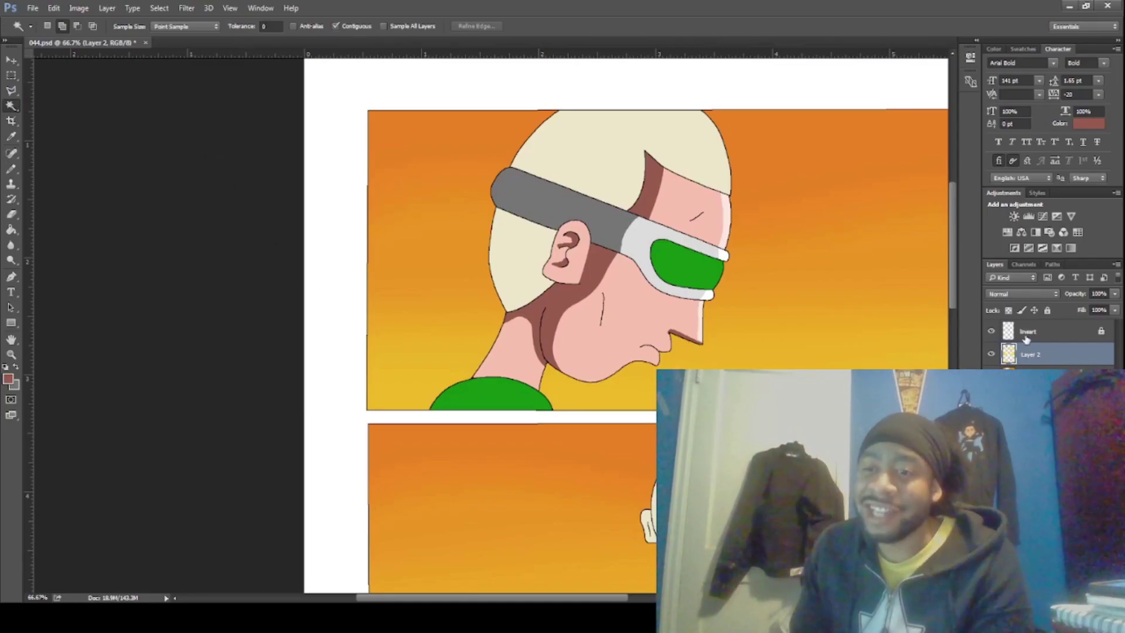
left_click(1026, 339)
left_click(684, 272)
left_click(1036, 359)
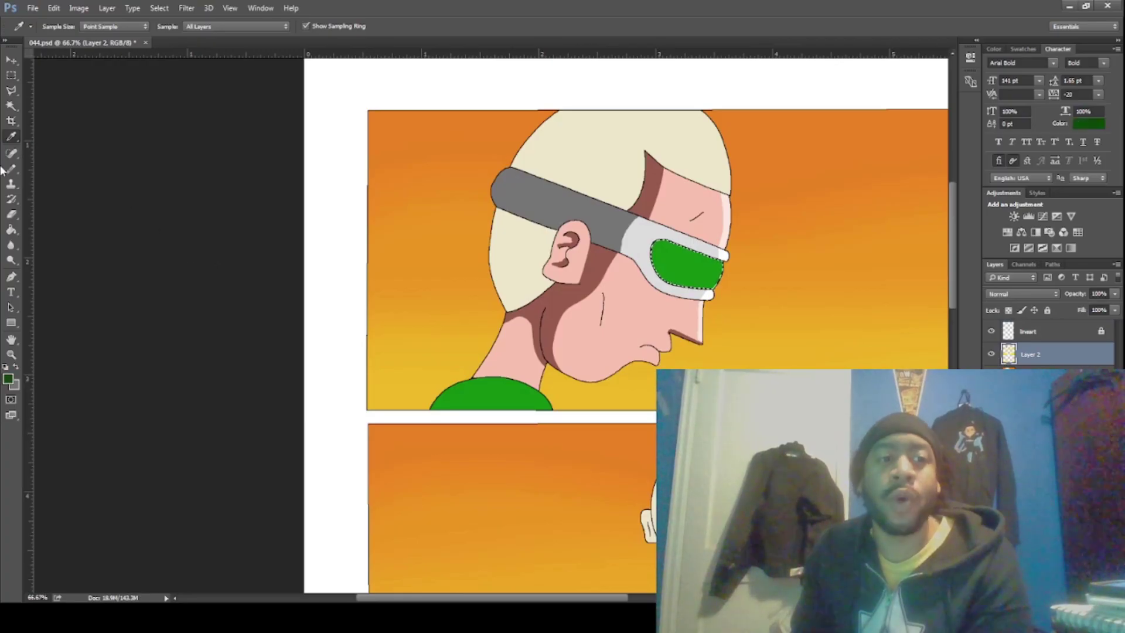
Sample colours and set white as the painting colour for the hair highlight path
left_click(11, 169)
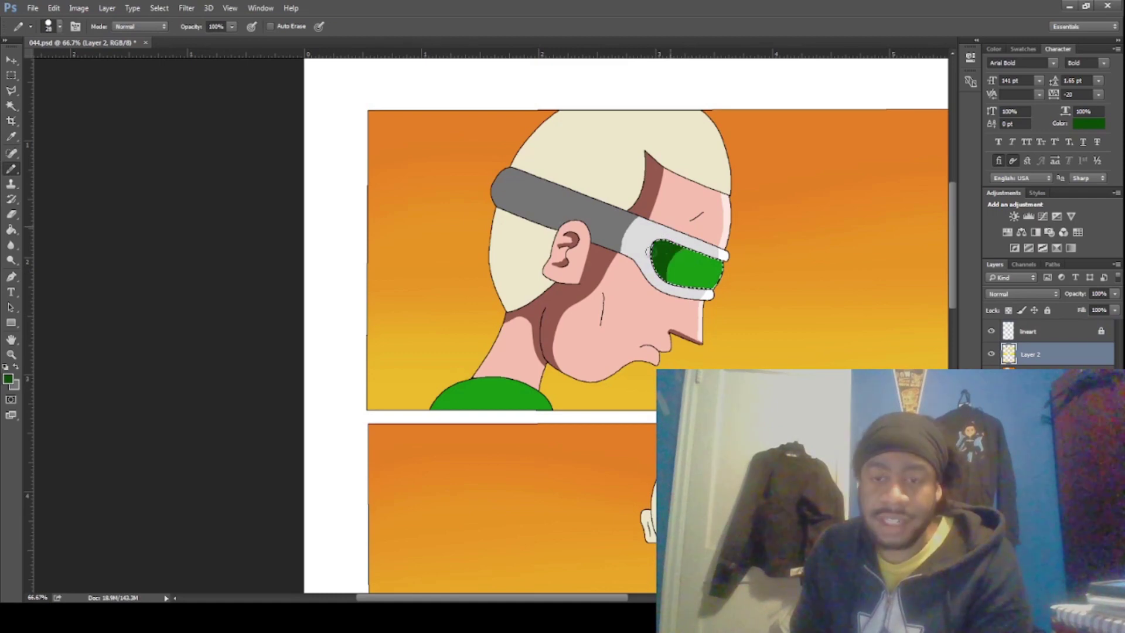
left_click(11, 137)
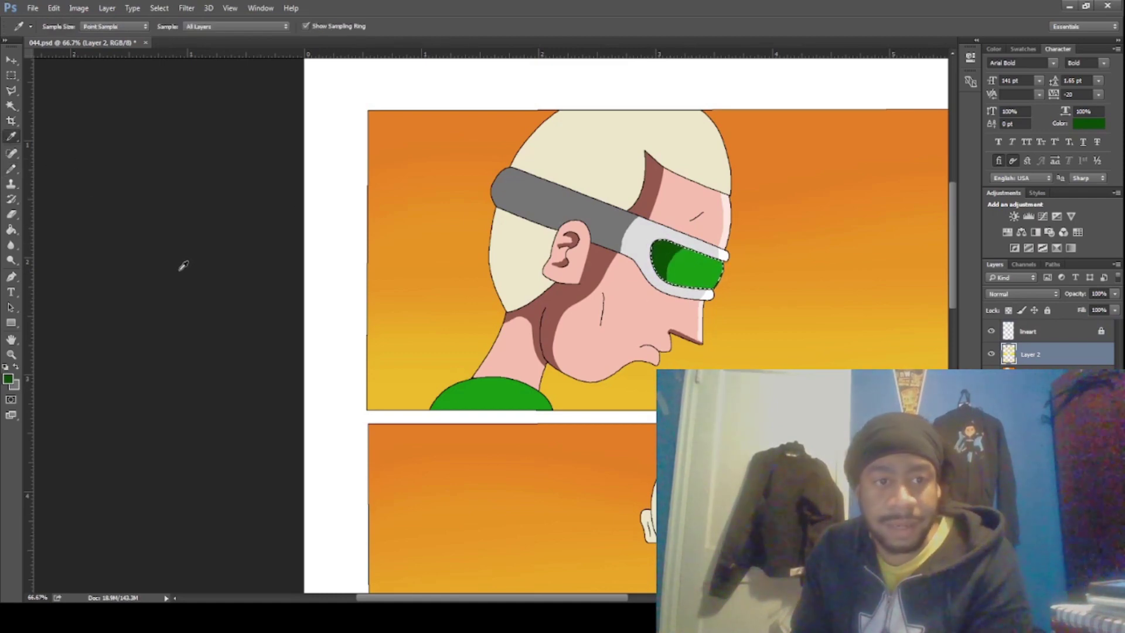
key("x")
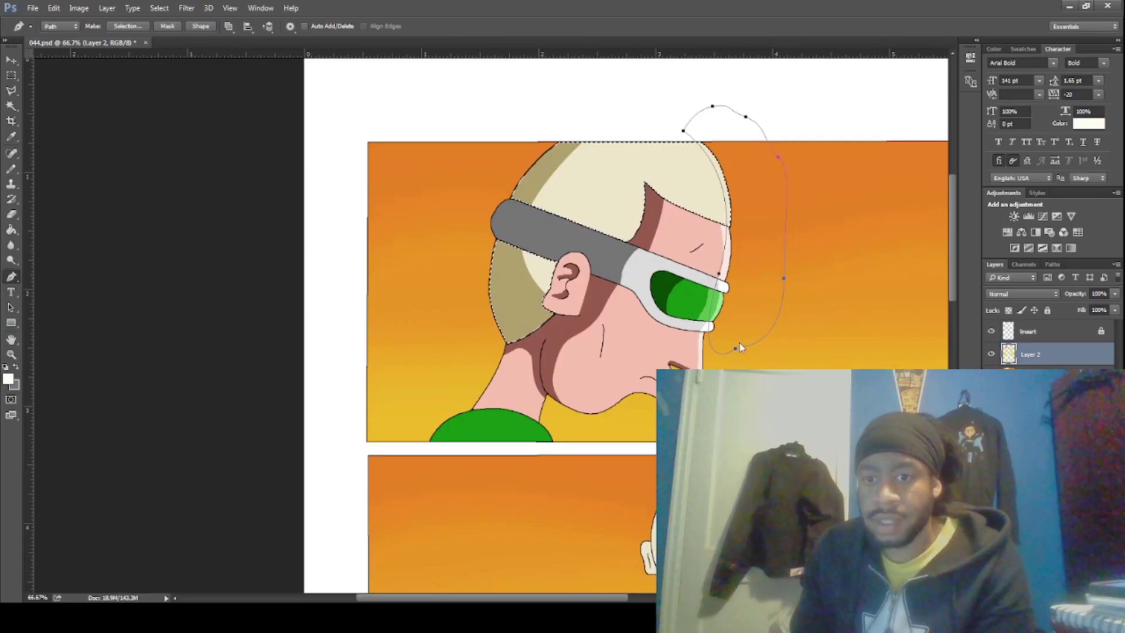
key("i")
key("p")
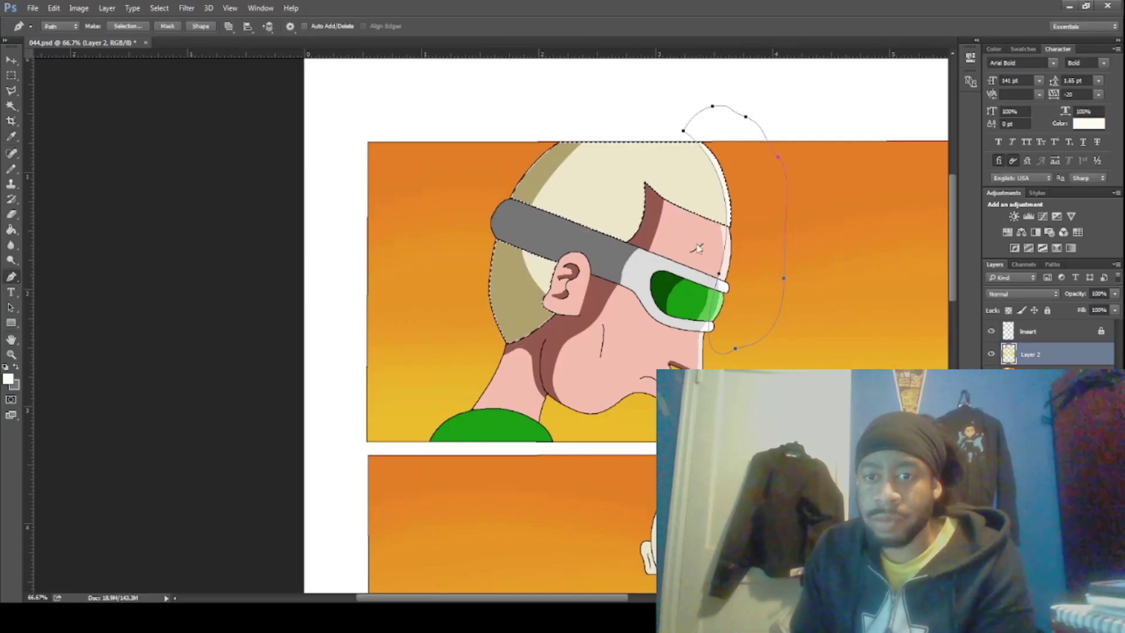
Hide the work path around the hair and clear the selection
key("Return")
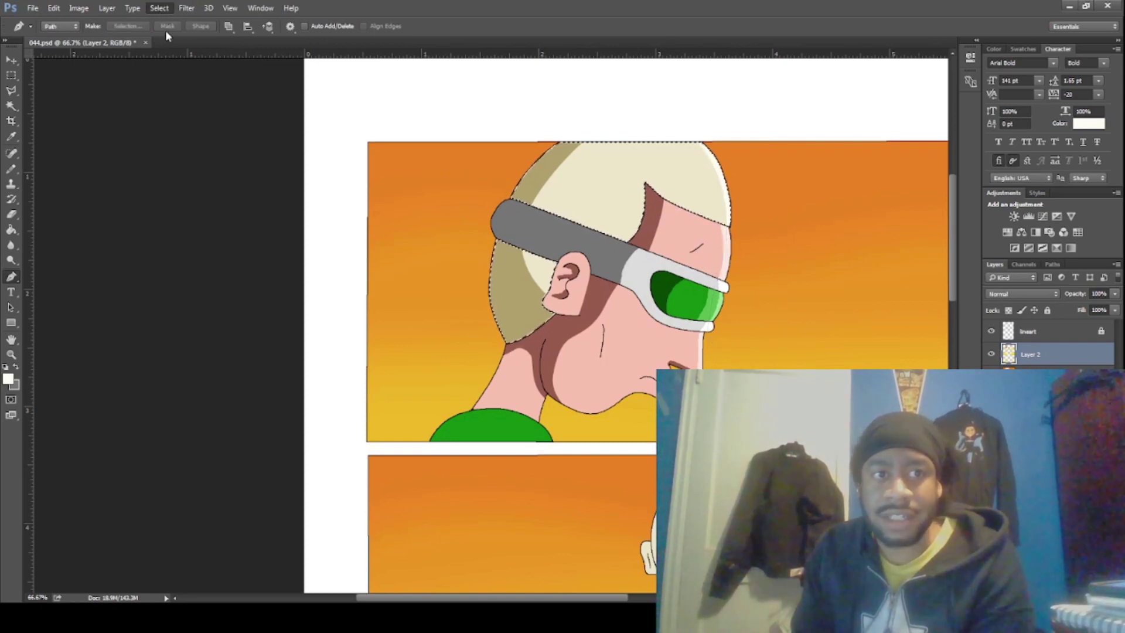
key("ctrl+d")
key("w")
scroll(590, 591, "right", 3)
scroll(591, 598, "left", 4)
scroll(590, 597, "right", 2)
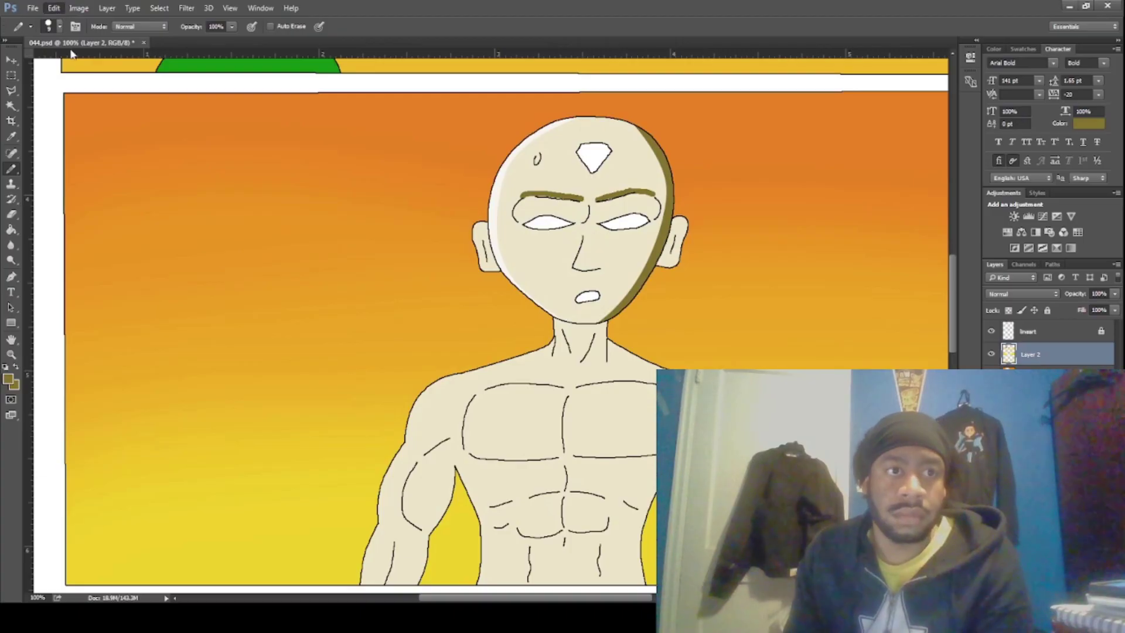
Undo the right eyebrow's fill and brush olive shading along both eyebrows
key("ctrl+alt+z")
key("ctrl+alt+z")
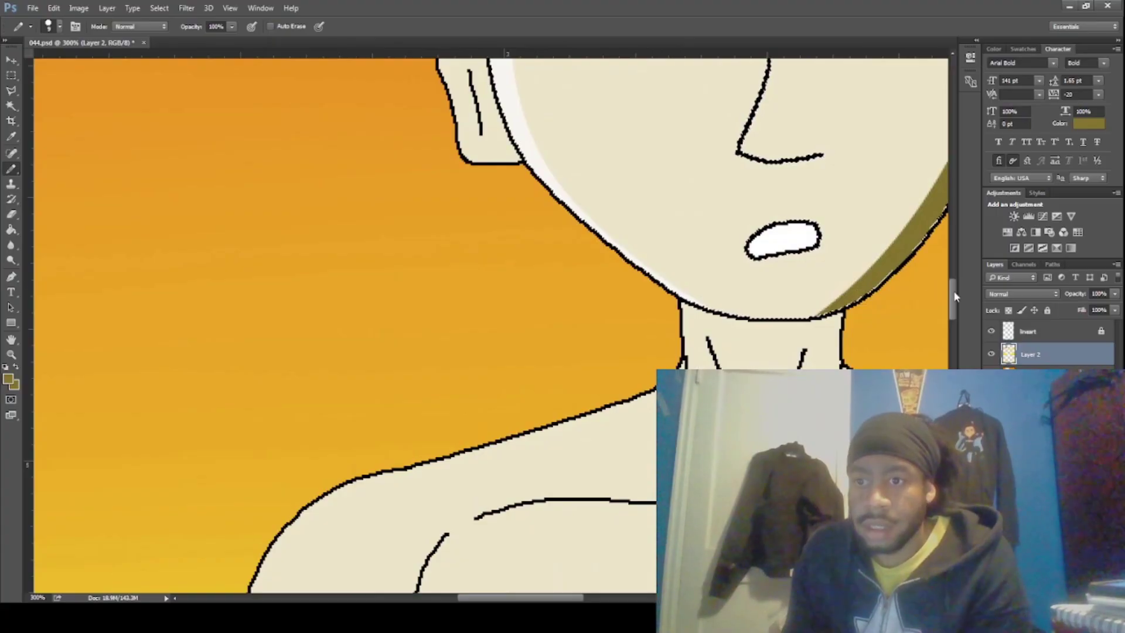
left_click_drag(953, 290, 954, 267)
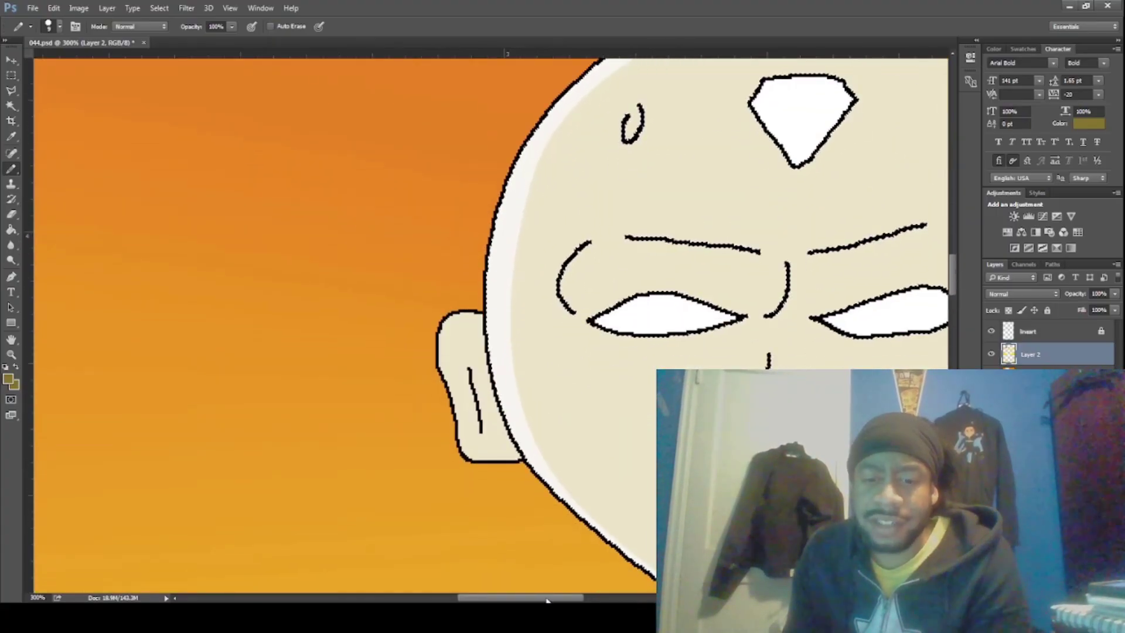
left_click_drag(580, 598, 610, 597)
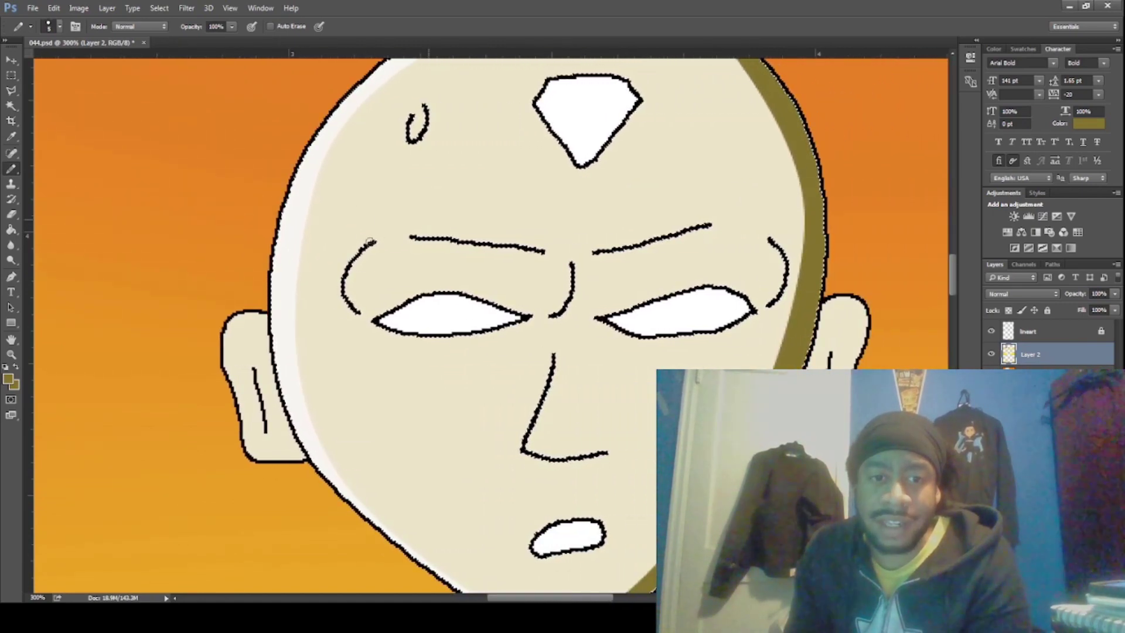
mouse_move(369, 239)
left_mouse_down()
mouse_move(463, 235)
mouse_move(586, 252)
mouse_move(628, 240)
left_mouse_up()
left_click_drag(699, 218, 767, 235)
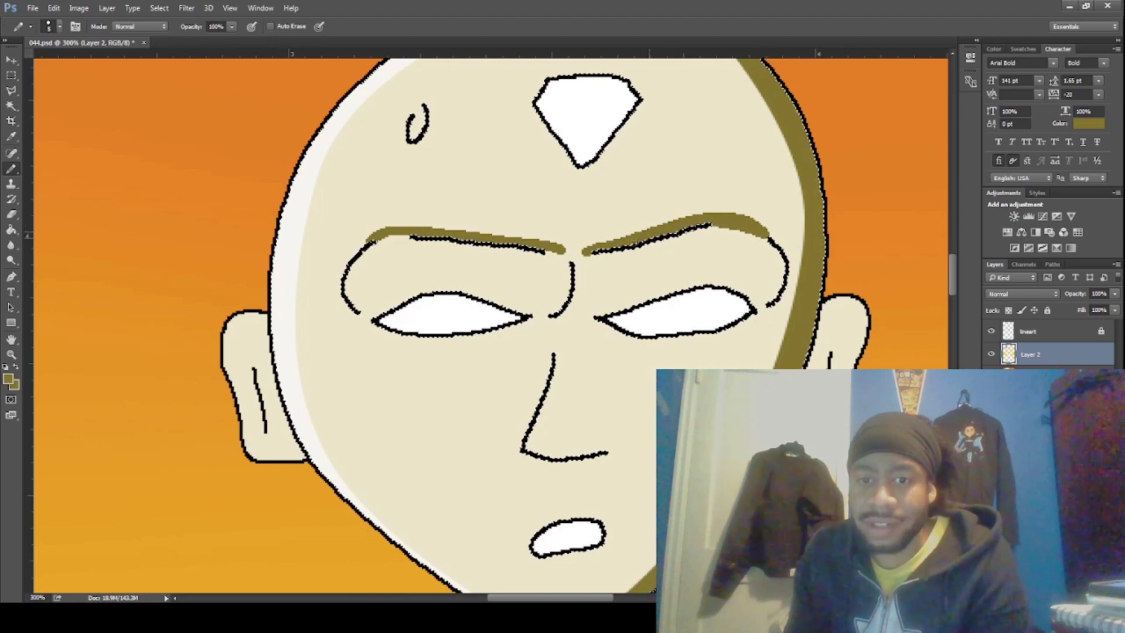
Deselect and select the bald figure's head area from the line art
scroll(545, 346, "down", 2)
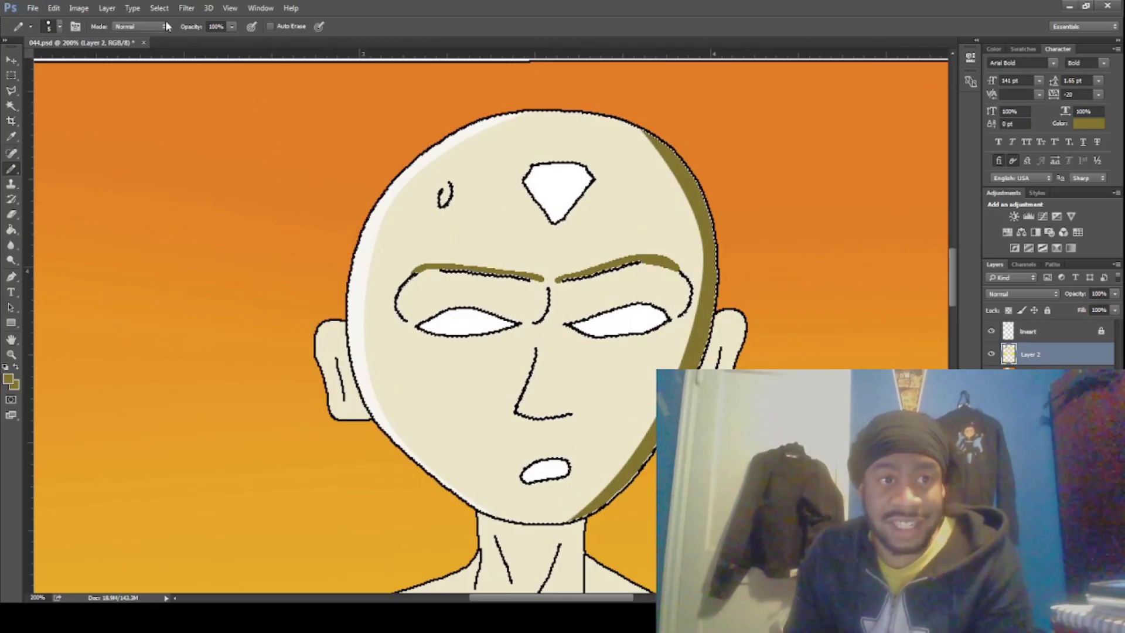
key("ctrl+d")
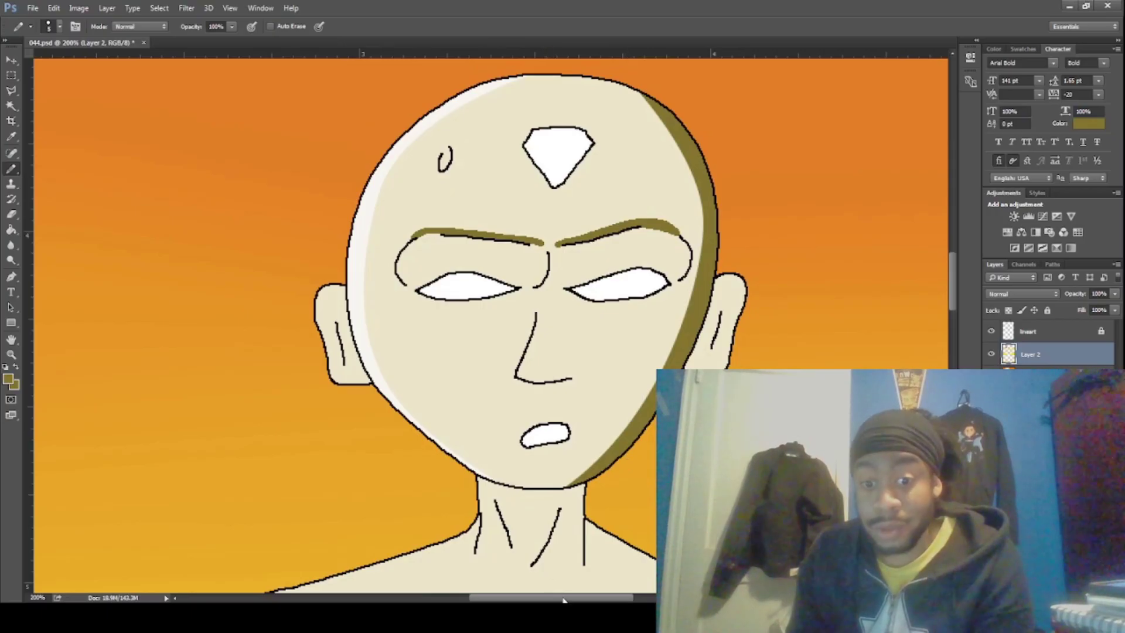
left_click_drag(563, 599, 550, 599)
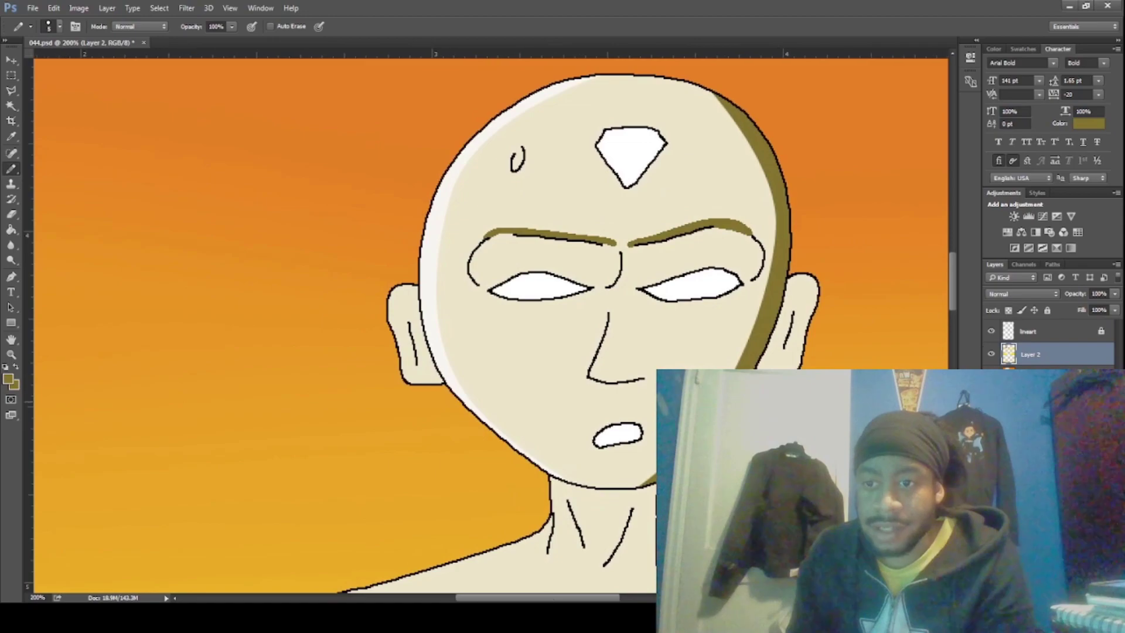
left_click(1029, 332)
left_click(11, 106)
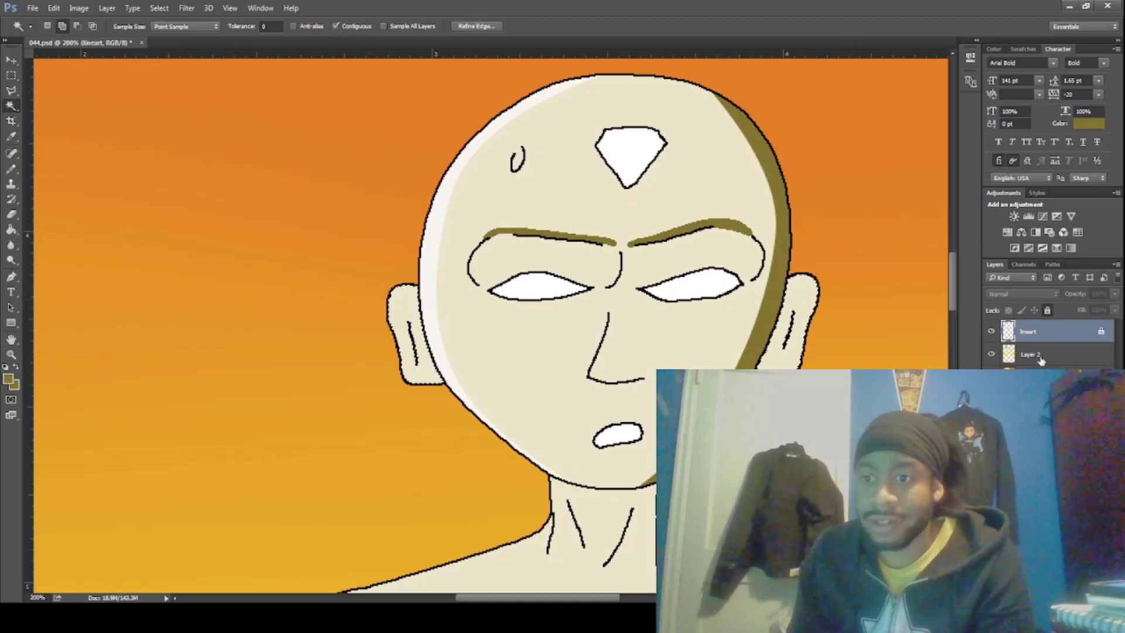
On Layer 2, paint olive shading along the bald figure's upper pectoral line
left_click(1031, 354)
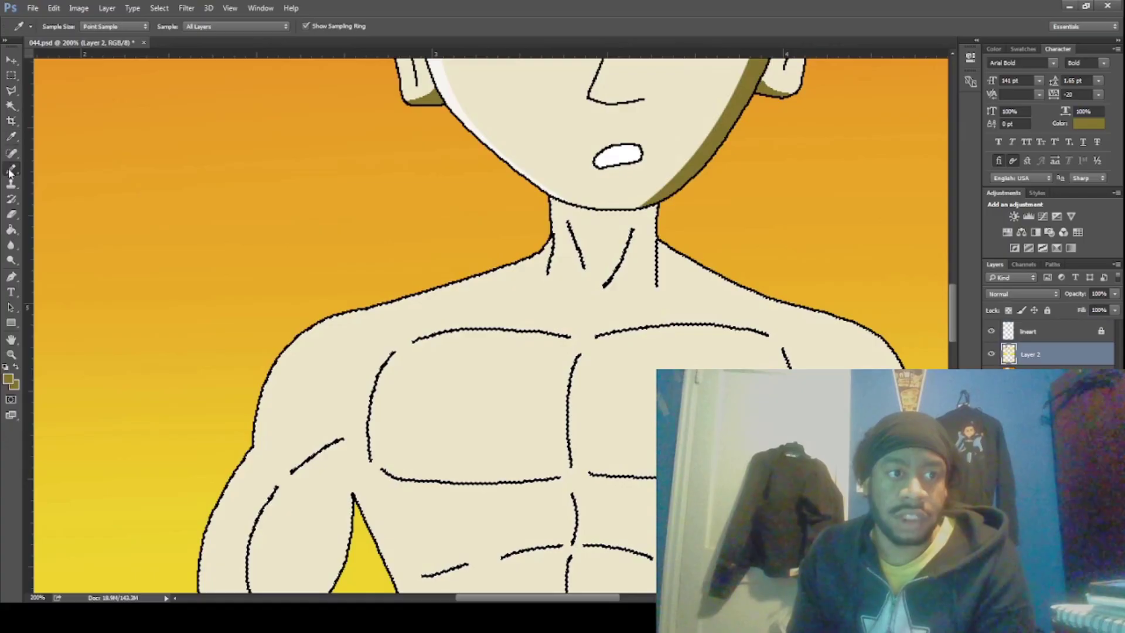
key("b")
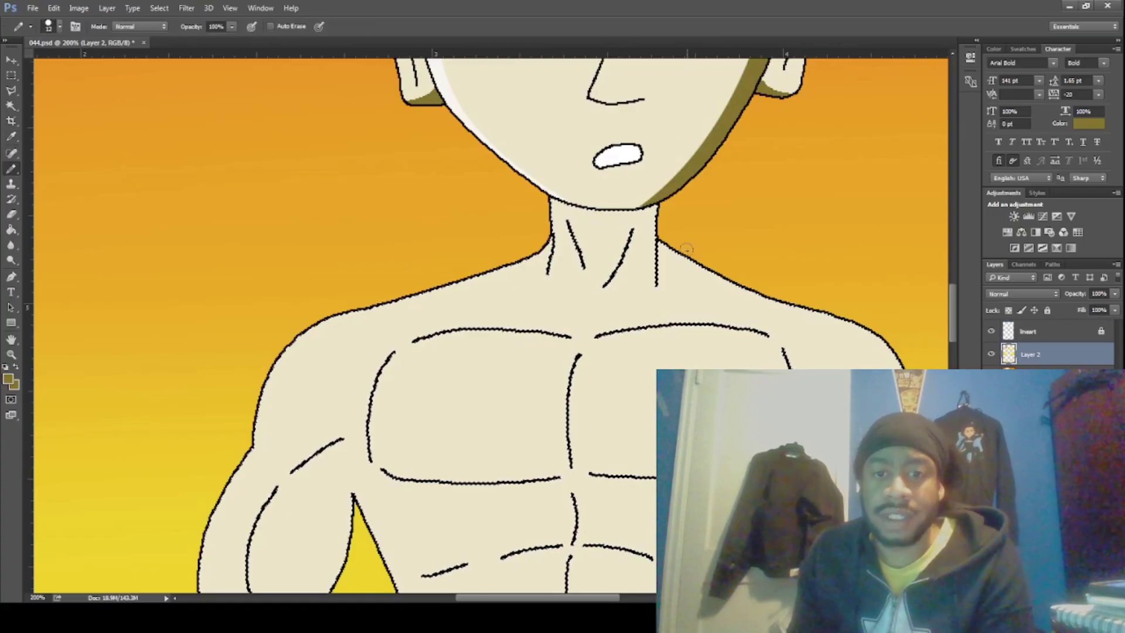
left_click(11, 137)
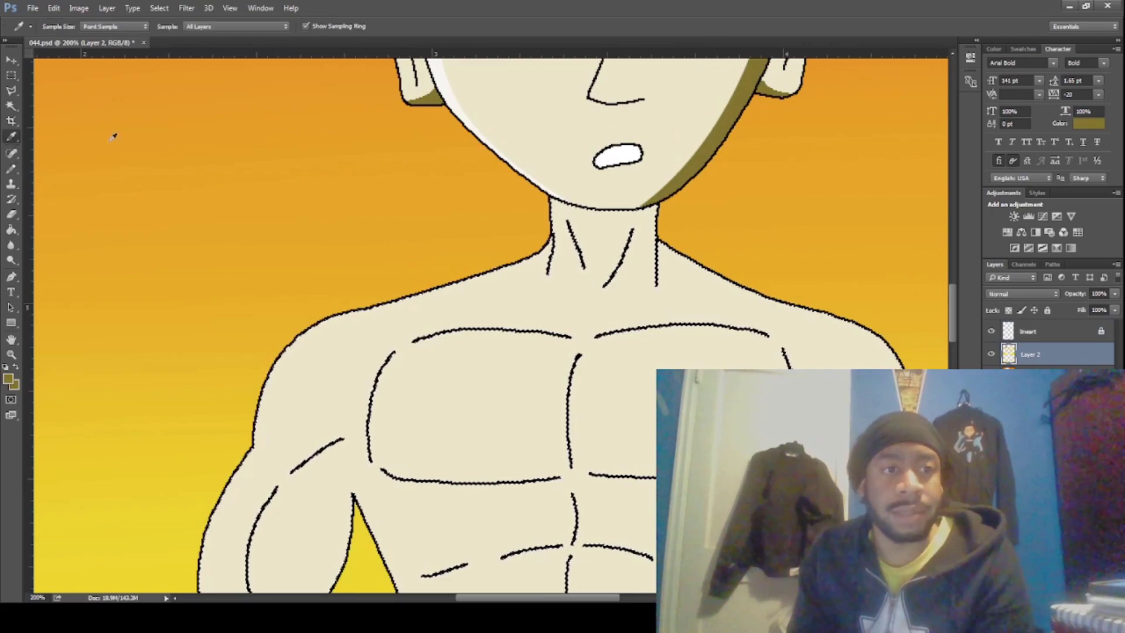
left_click(428, 75)
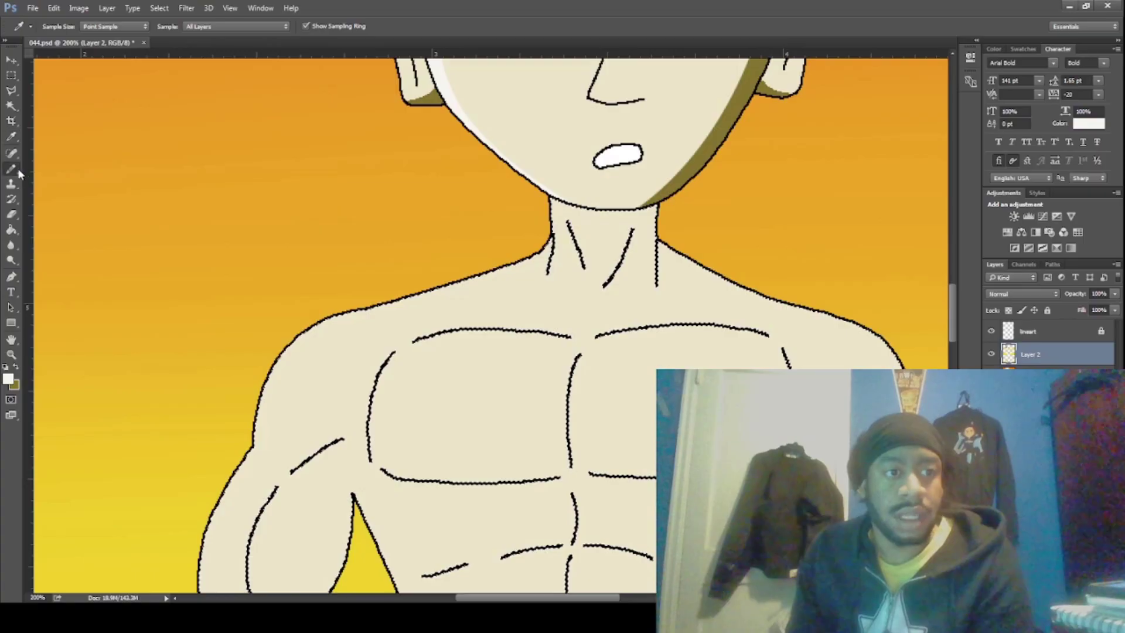
key("b")
left_click(17, 368)
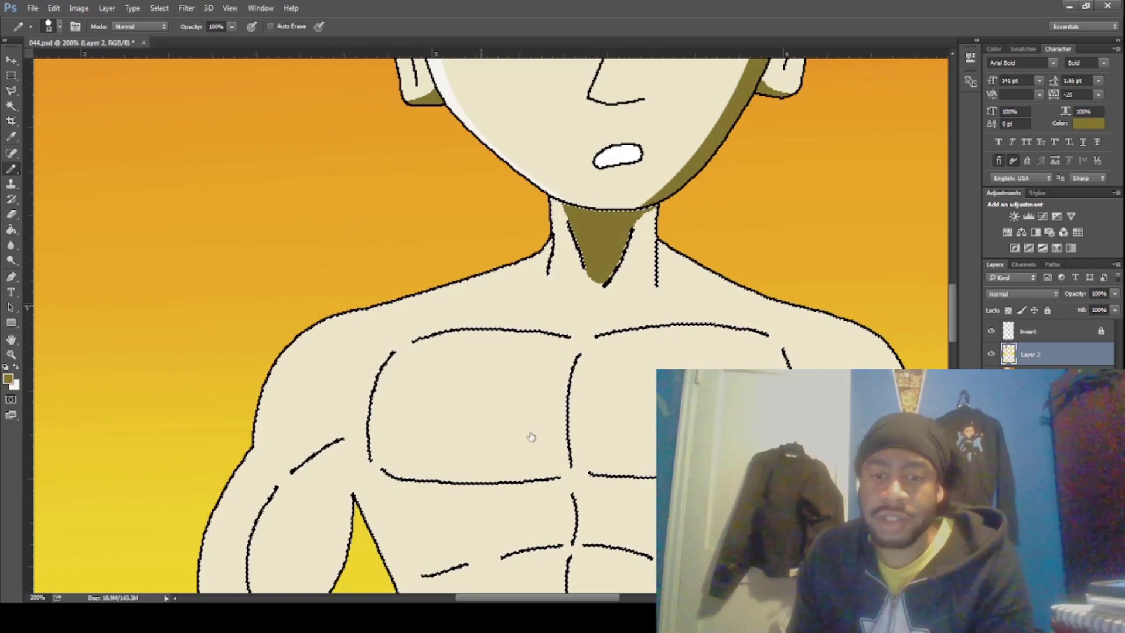
left_click_drag(392, 350, 580, 333)
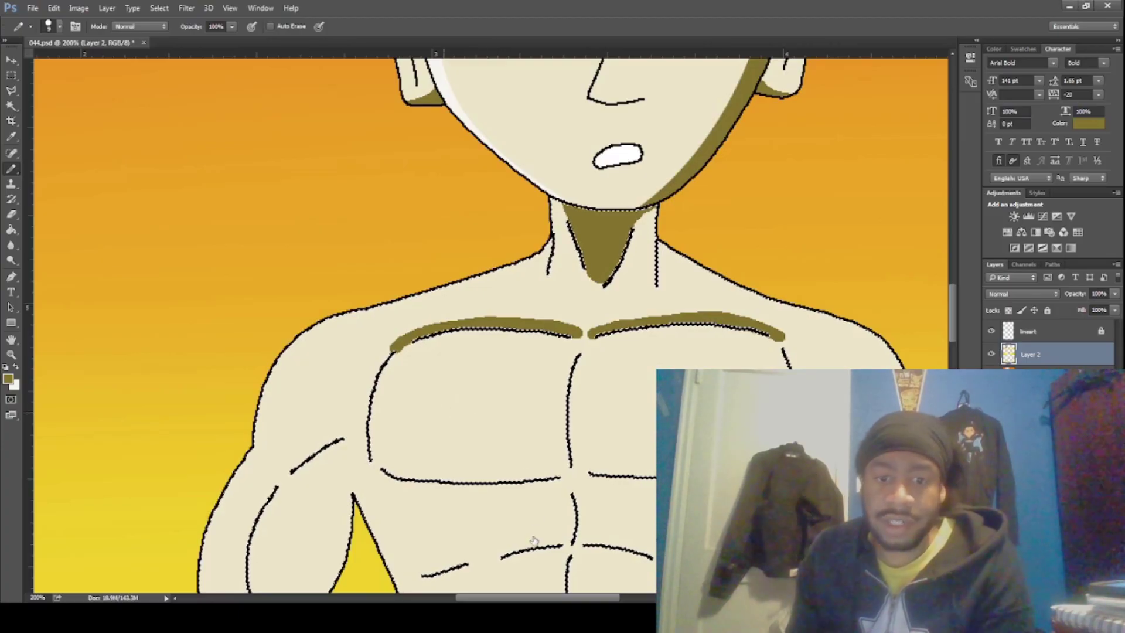
Trace a path under the chest, fill it olive, and touch up the pectoral gap with a small brush
key("p")
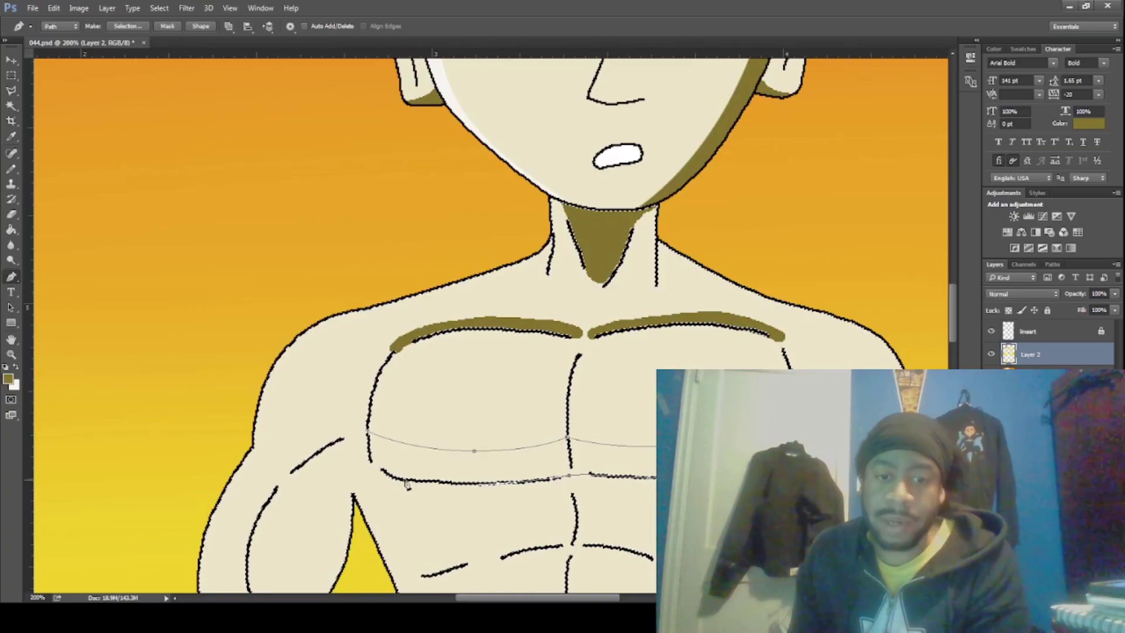
left_click(401, 482)
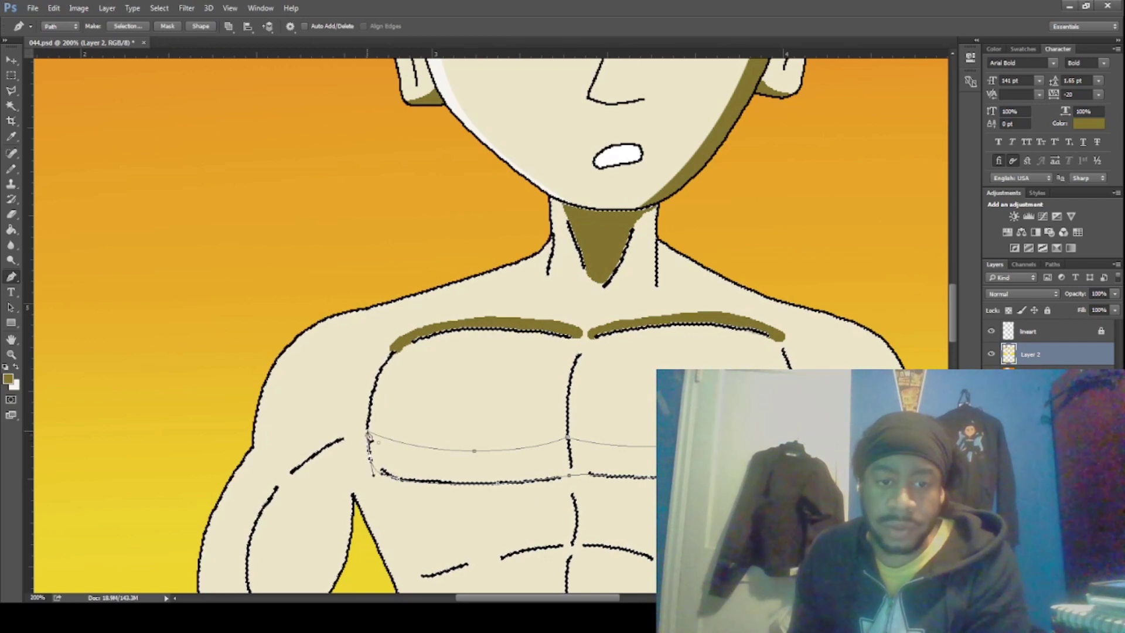
key("i")
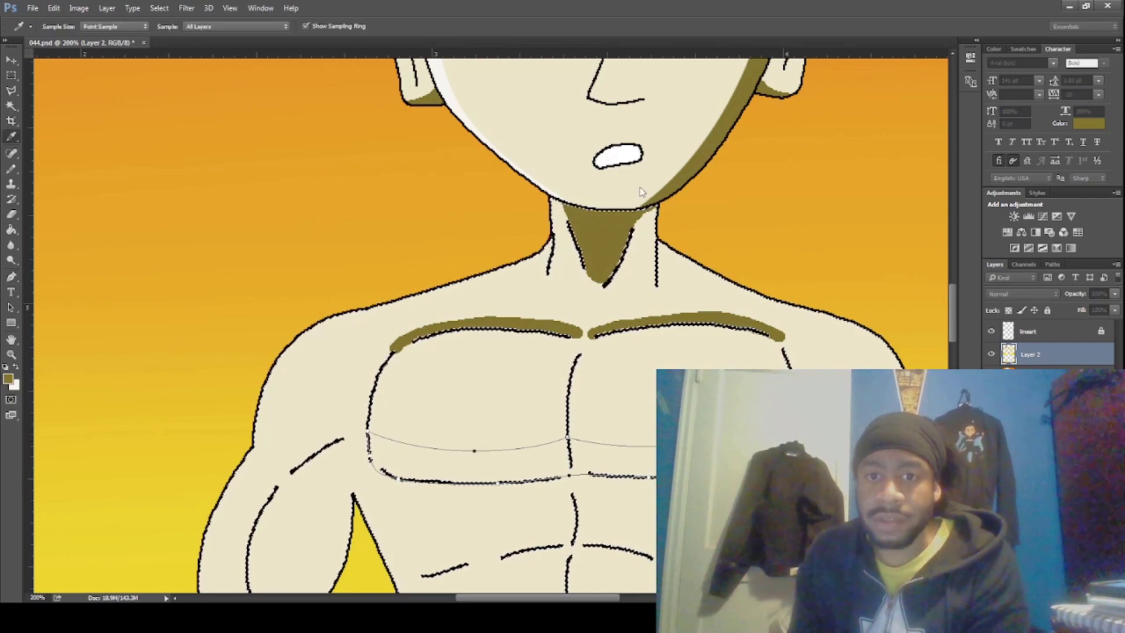
key("p")
key("alt+BackSpace")
key("b")
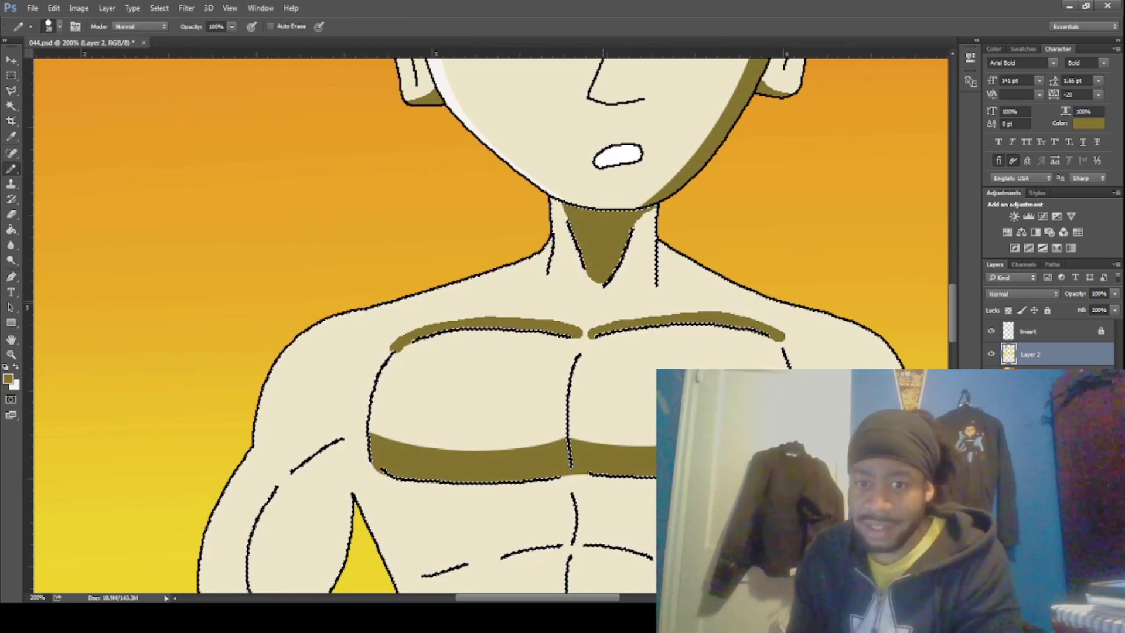
key("[")
key("[")
key("[")
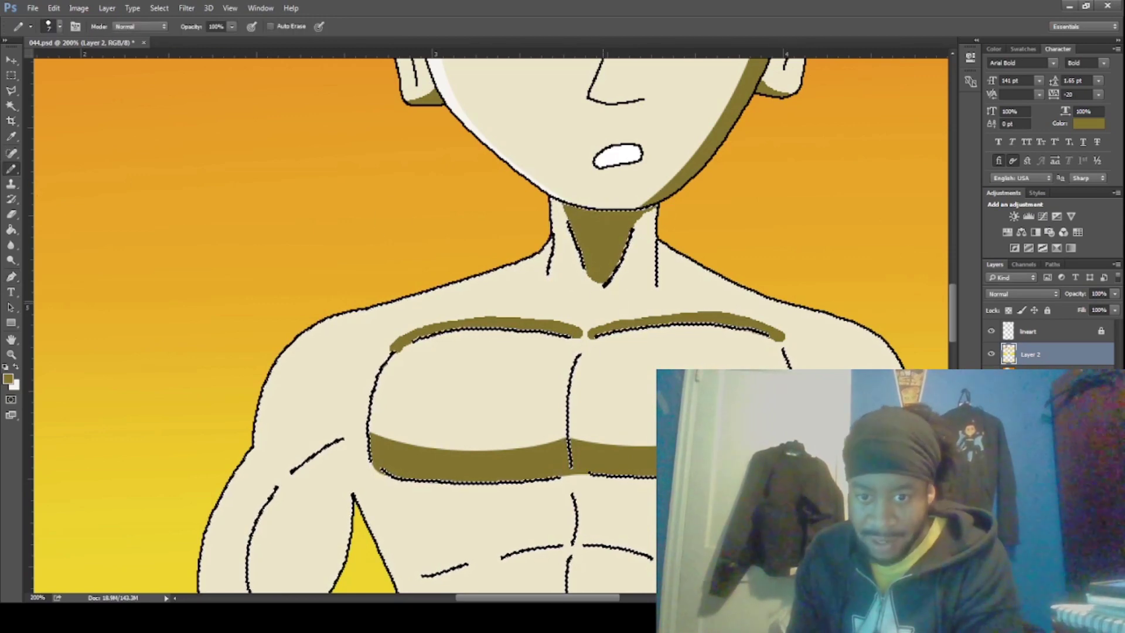
left_click_drag(578, 343, 580, 341)
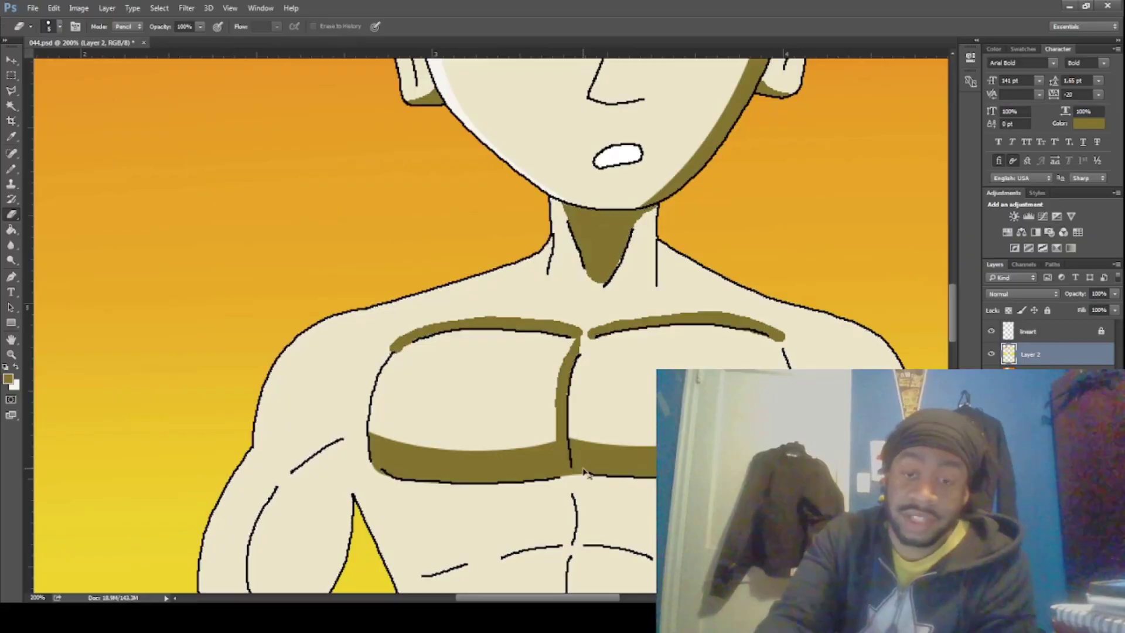
key("ctrl+minus")
Paint olive shading on the figure's arm and abs on Layer 2
left_click(11, 105)
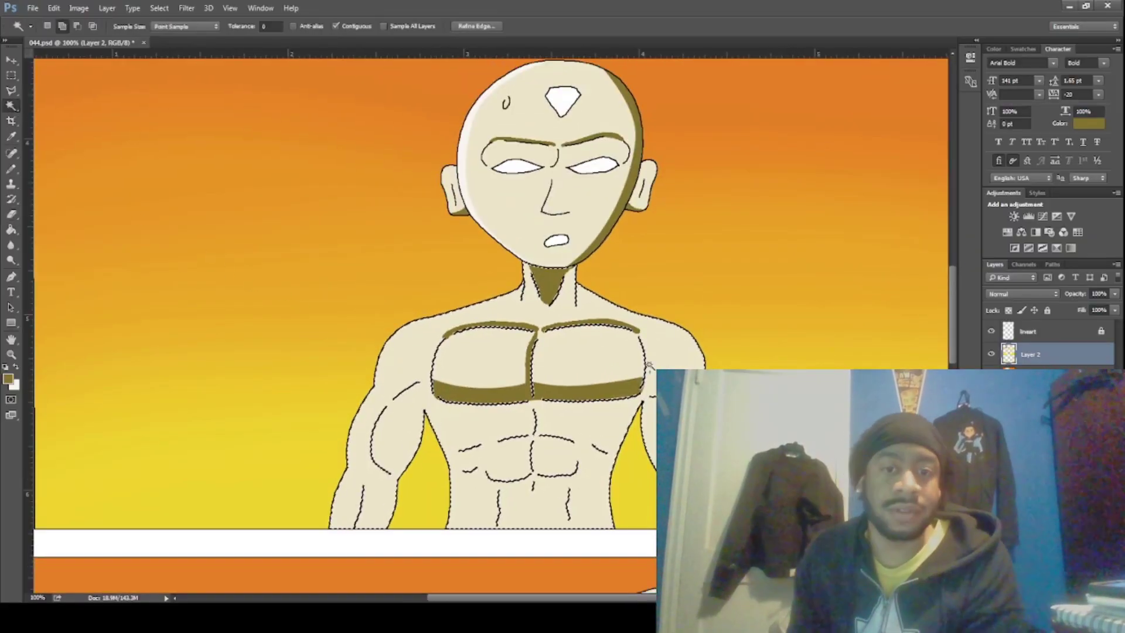
key("alt+bracketright")
left_click(11, 136)
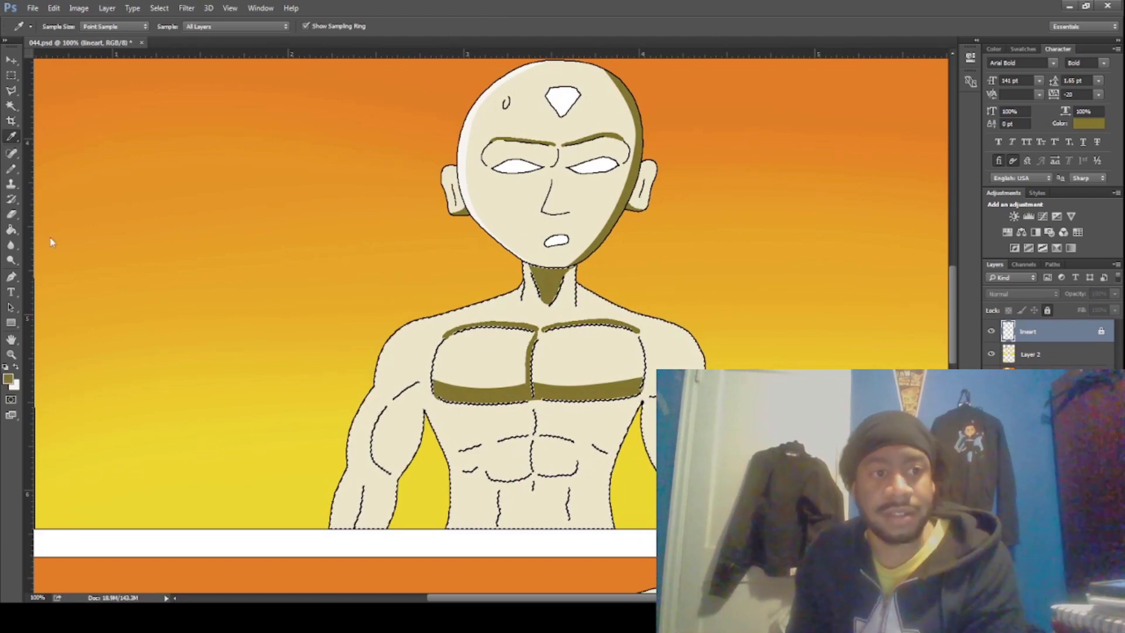
key("b")
key("alt+bracketleft")
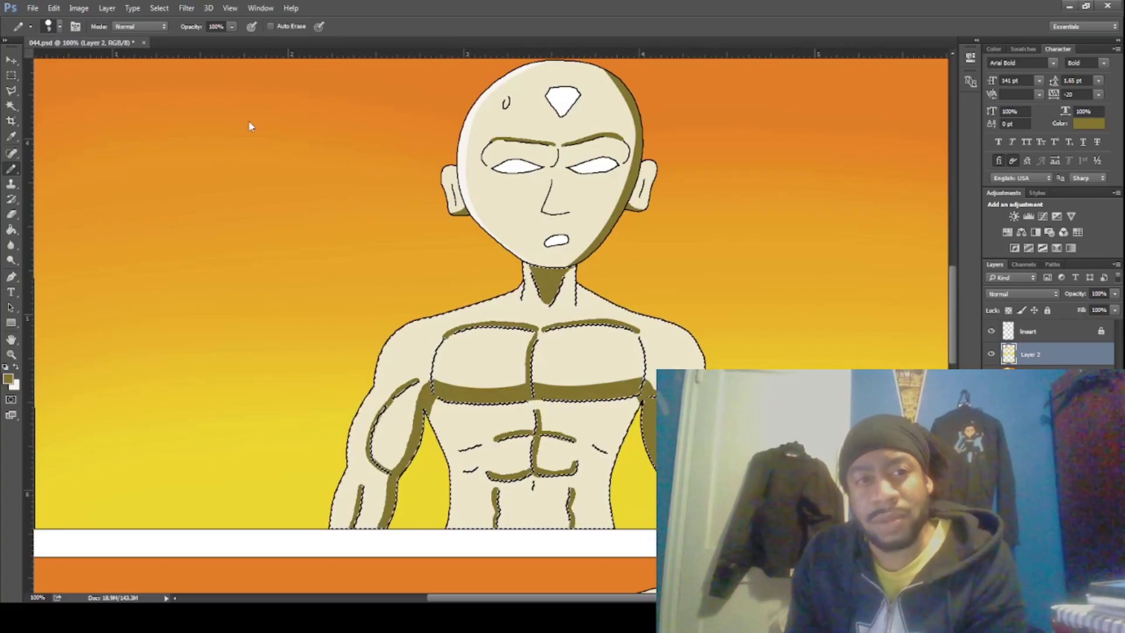
Sample white and add pencil highlights to the chest and abs
left_click(7, 140)
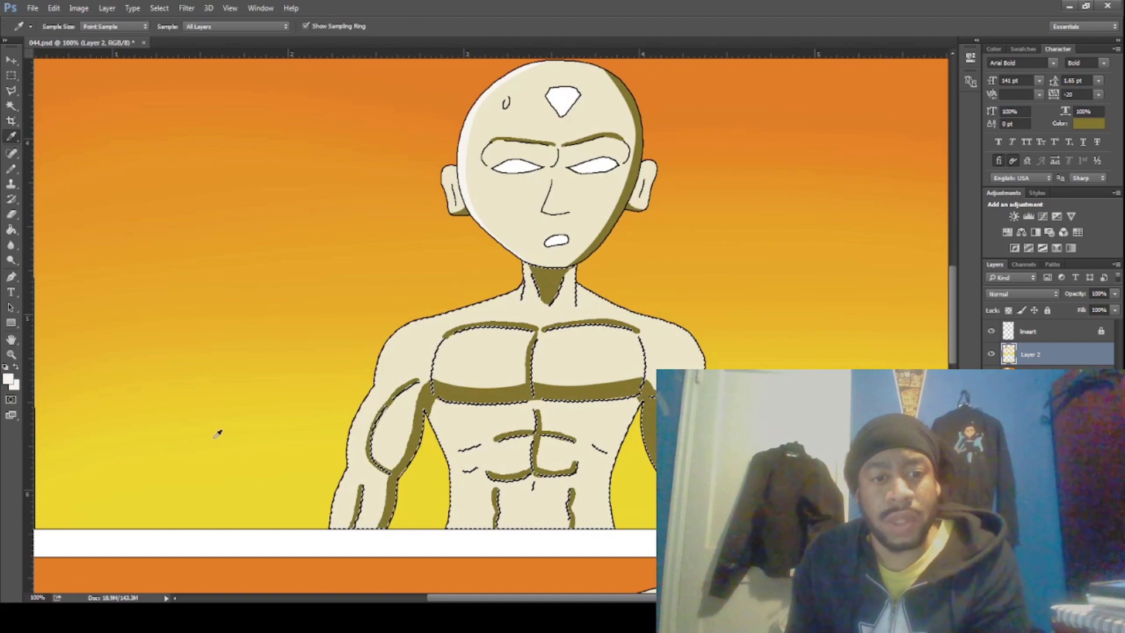
left_click(10, 169)
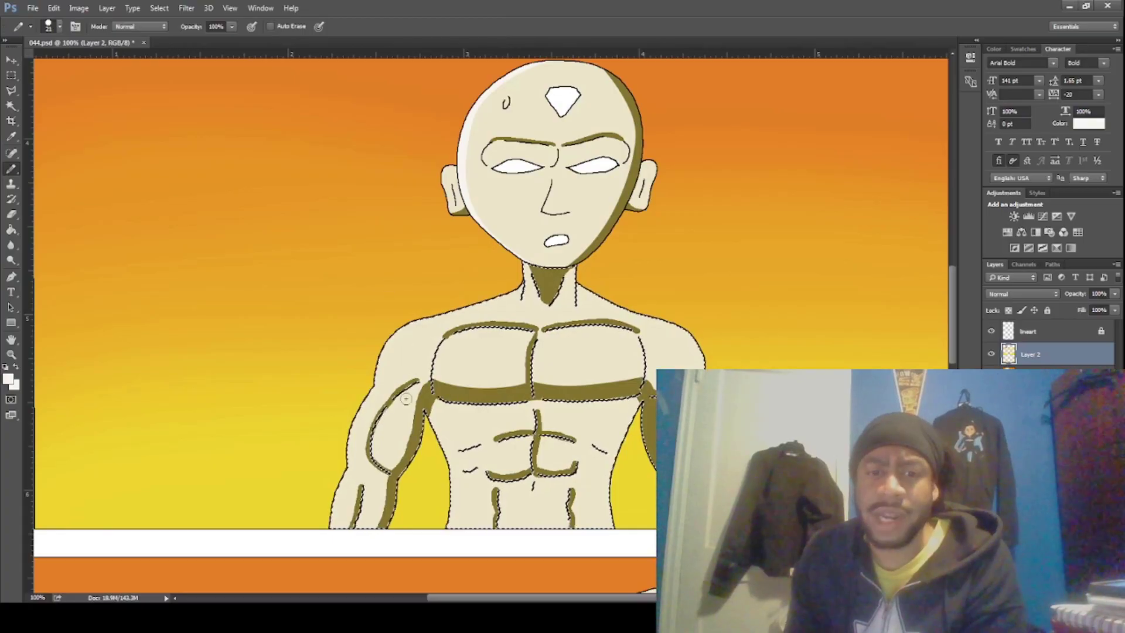
scroll(553, 303, "left", 2)
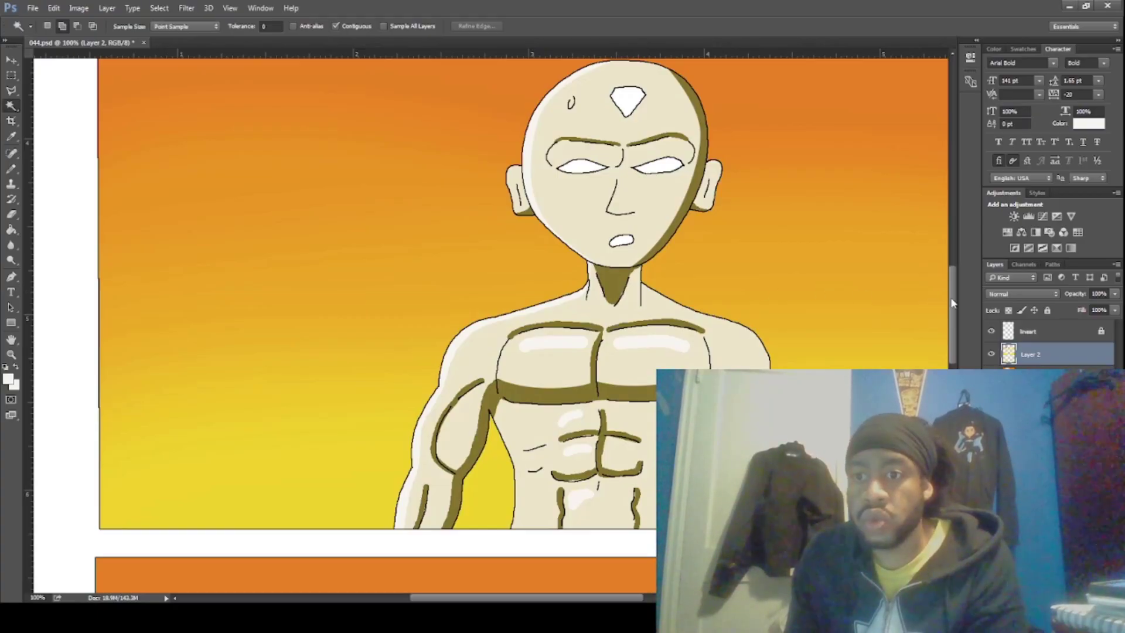
Select the left ear area from the lineart layer and return to brushing on Layer 2
left_click_drag(952, 303, 953, 297)
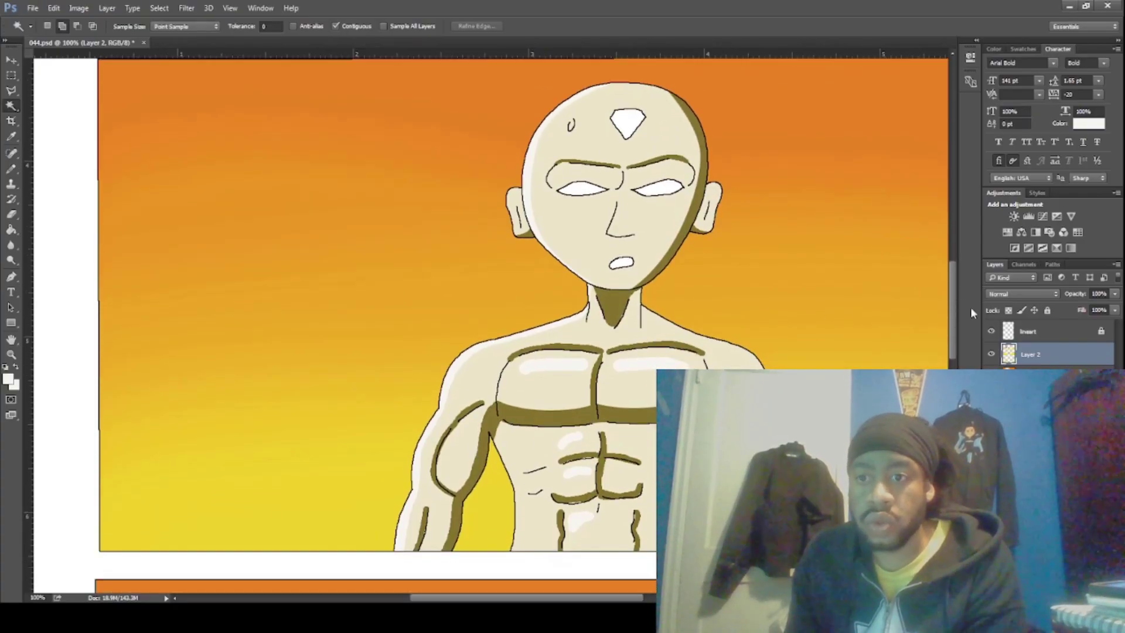
left_click(1020, 332)
left_click(523, 201)
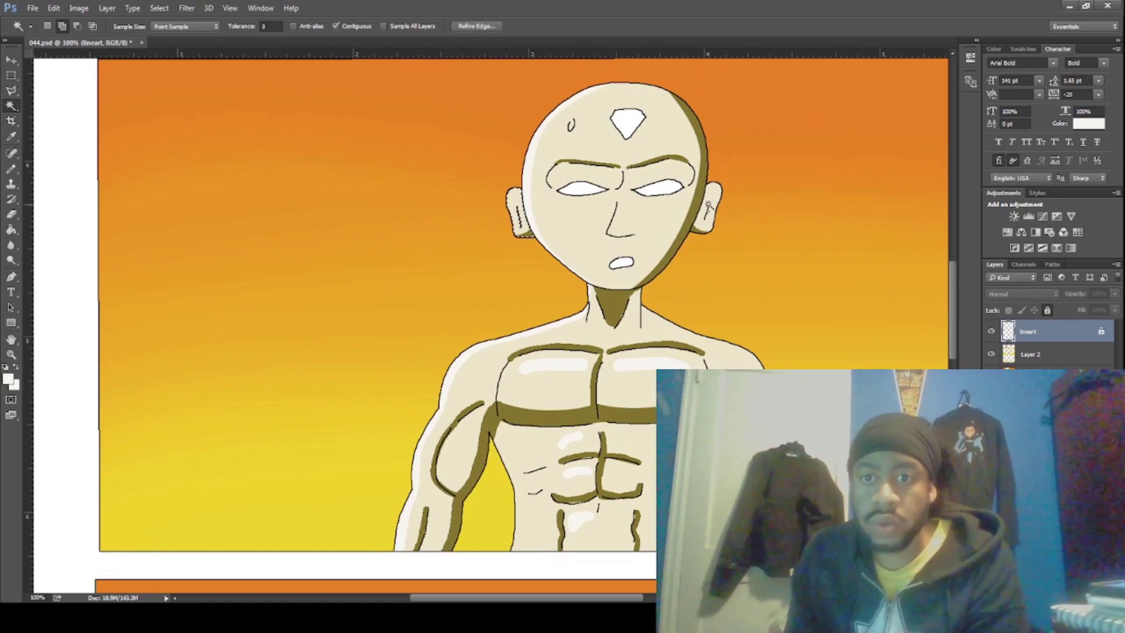
left_click(1030, 354)
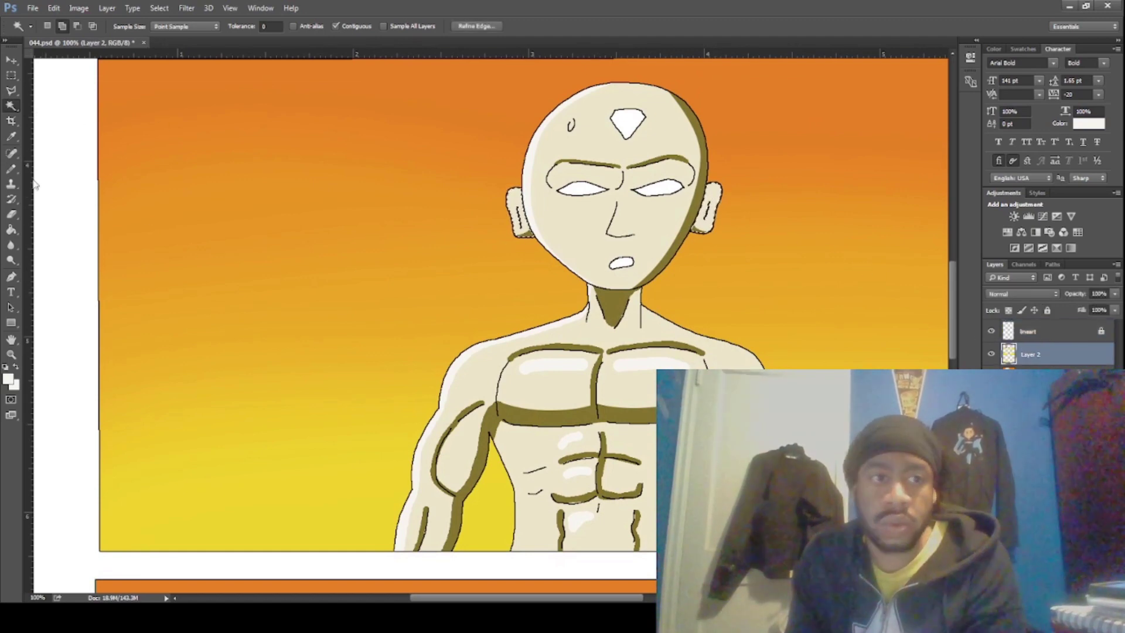
left_click(11, 172)
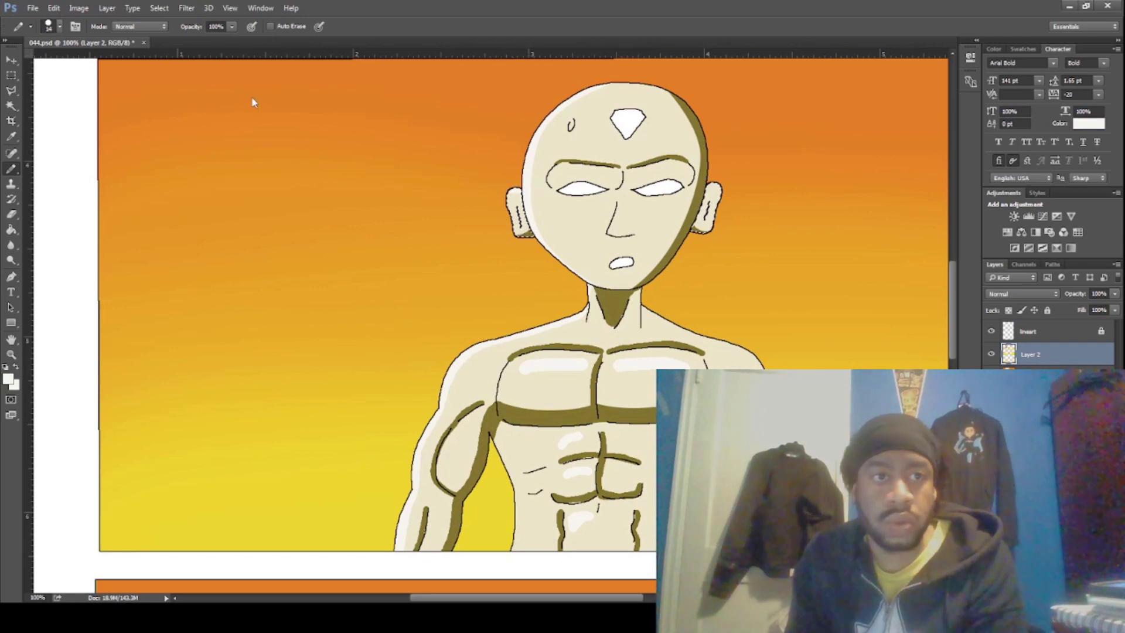
Zoom out to show the whole middle panel and return to the soft white brush
left_click(11, 106)
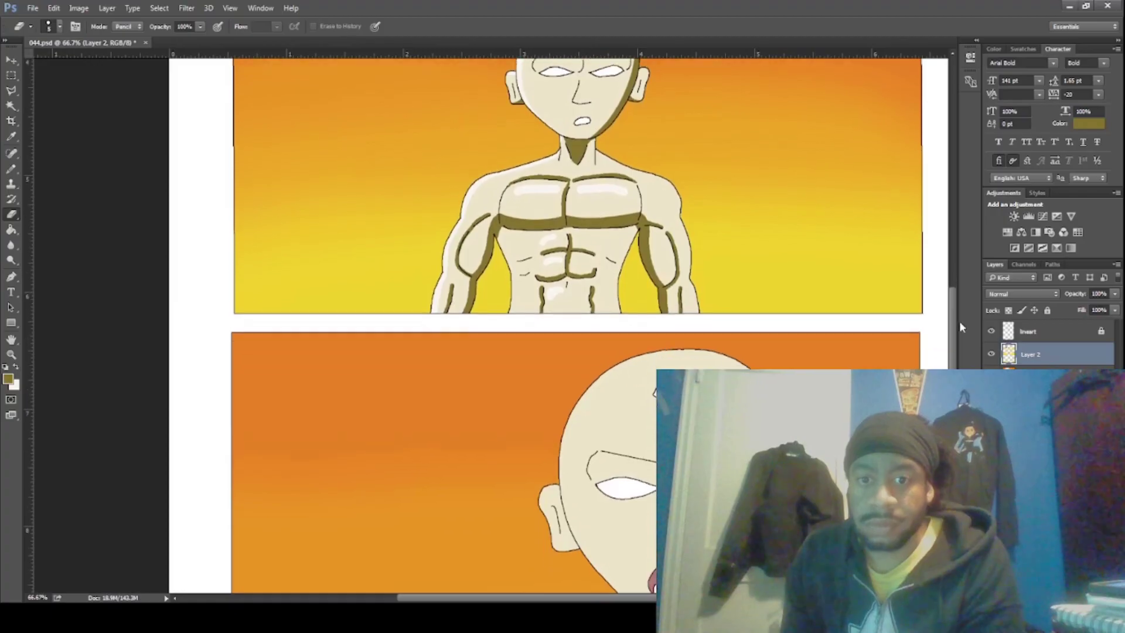
left_click_drag(958, 322, 963, 283)
scroll(964, 283, "down", 1)
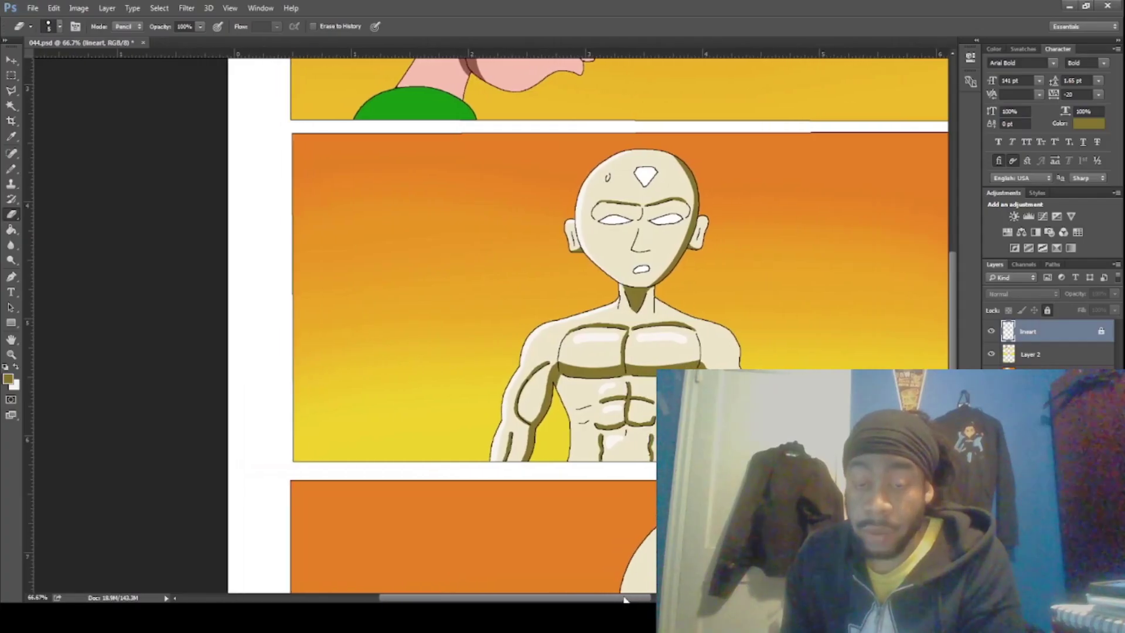
key("b")
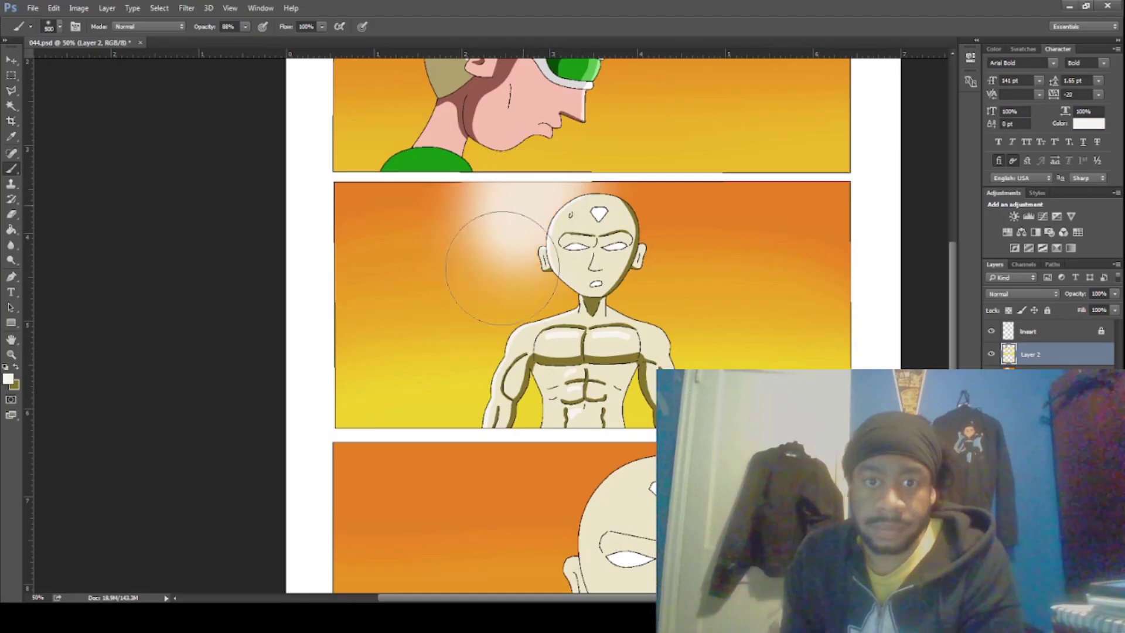
Paint a broad white glow at full opacity behind the figure's head, arm and sides
mouse_move(490, 264)
left_mouse_down()
mouse_move(471, 460)
mouse_move(519, 263)
mouse_move(592, 222)
left_mouse_up()
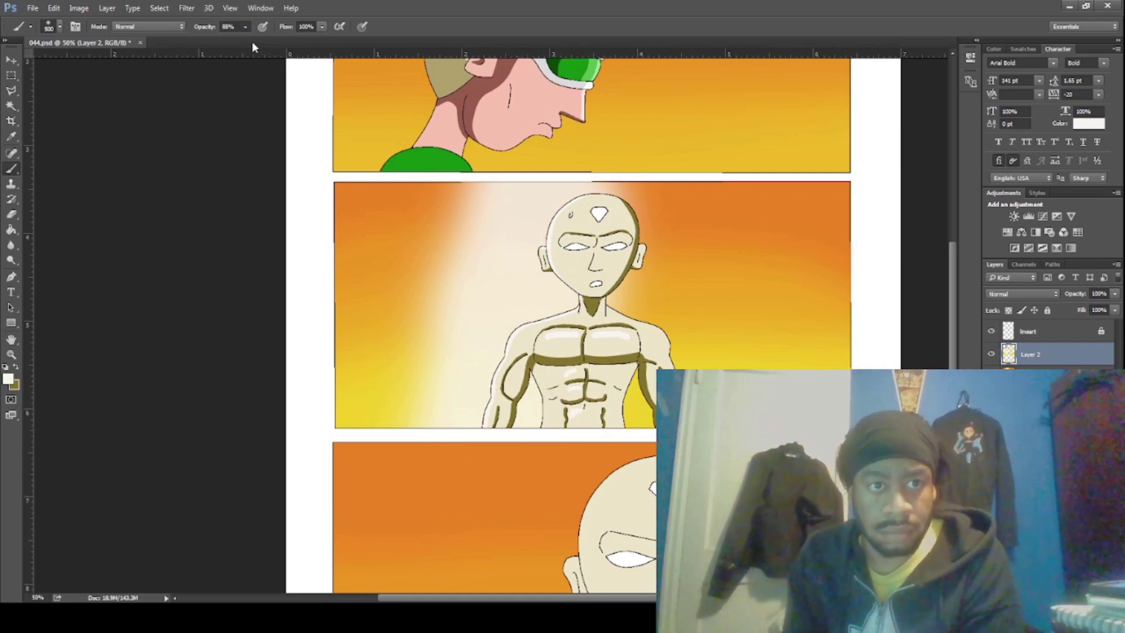
key("0")
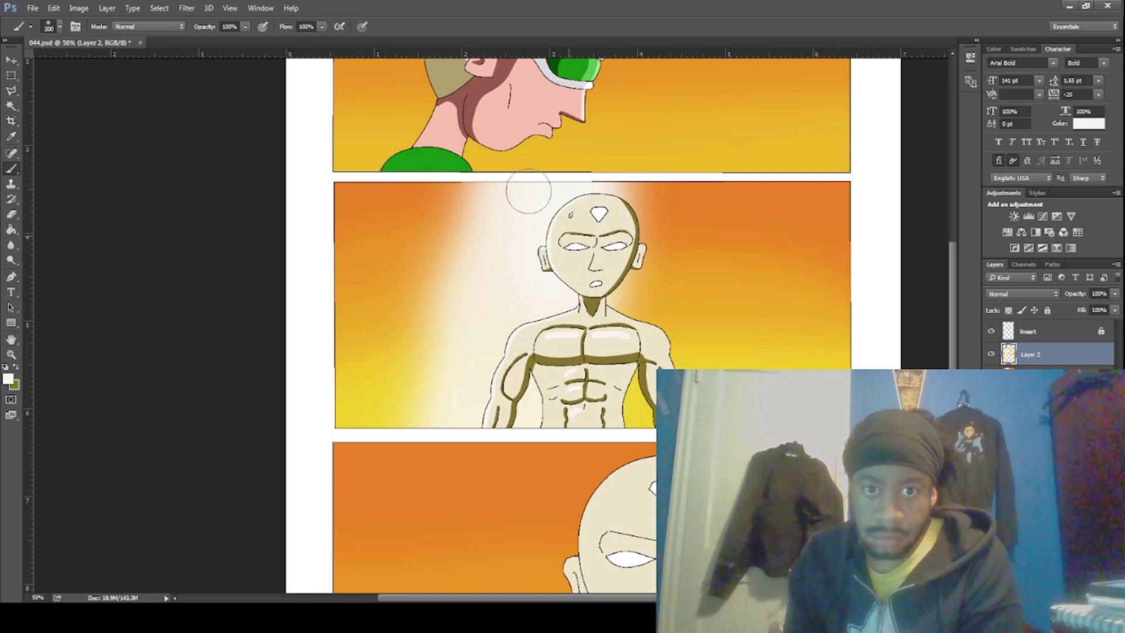
left_click_drag(454, 329, 464, 413)
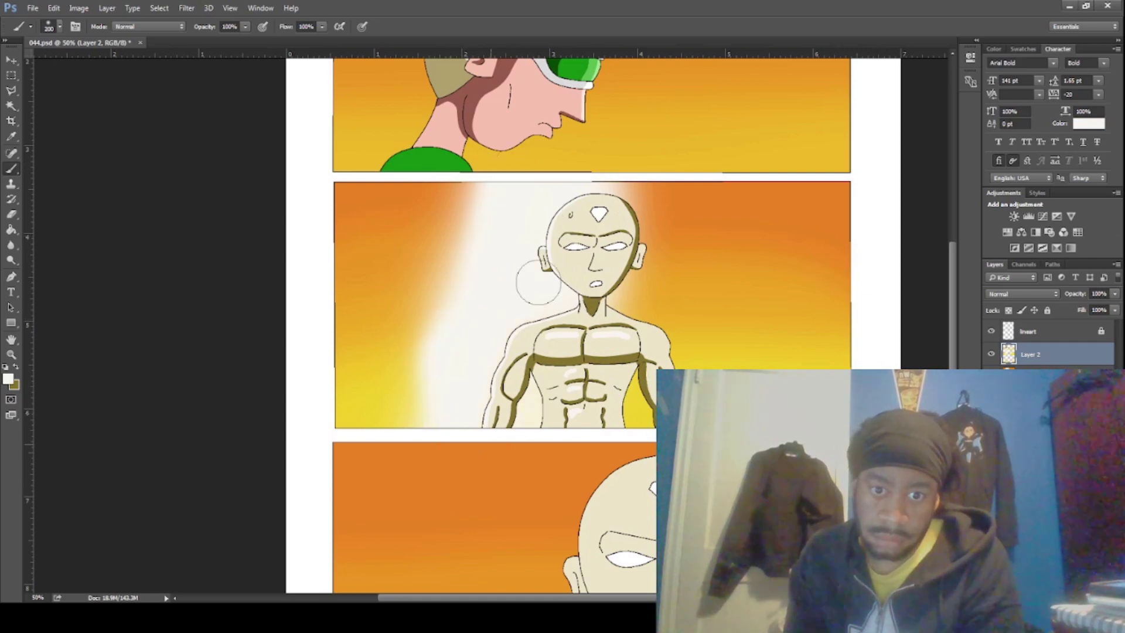
mouse_move(575, 208)
left_mouse_down()
mouse_move(617, 389)
mouse_move(620, 200)
mouse_move(660, 151)
mouse_move(665, 208)
mouse_move(698, 293)
mouse_move(699, 223)
mouse_move(738, 381)
mouse_move(703, 188)
mouse_move(667, 375)
left_mouse_up()
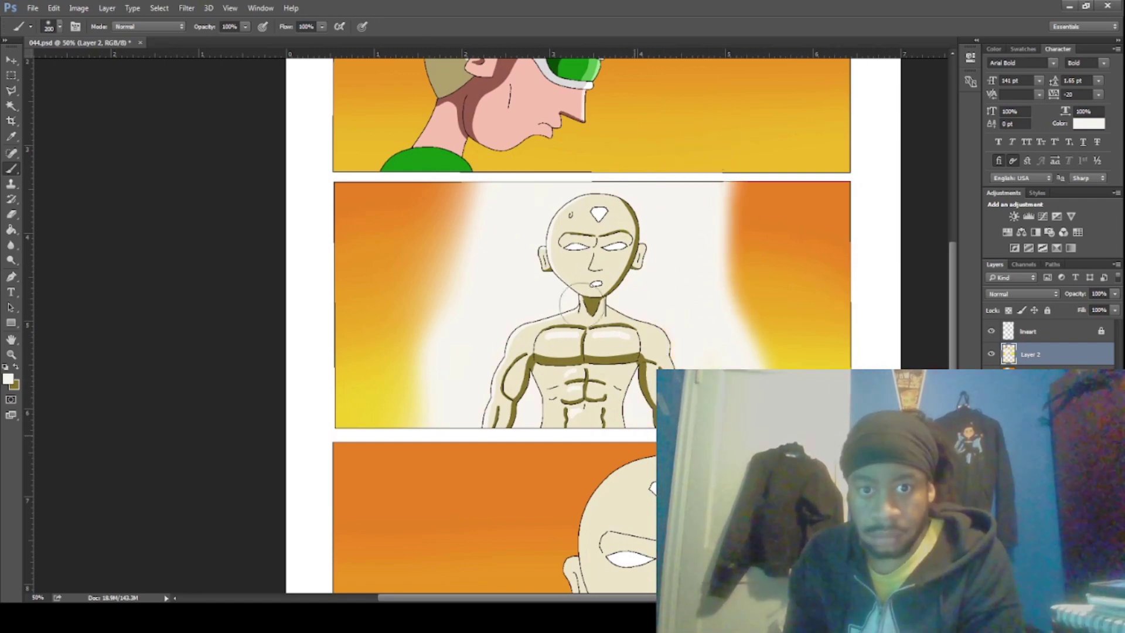
mouse_move(462, 174)
left_mouse_down()
mouse_move(391, 404)
mouse_move(445, 284)
left_mouse_up()
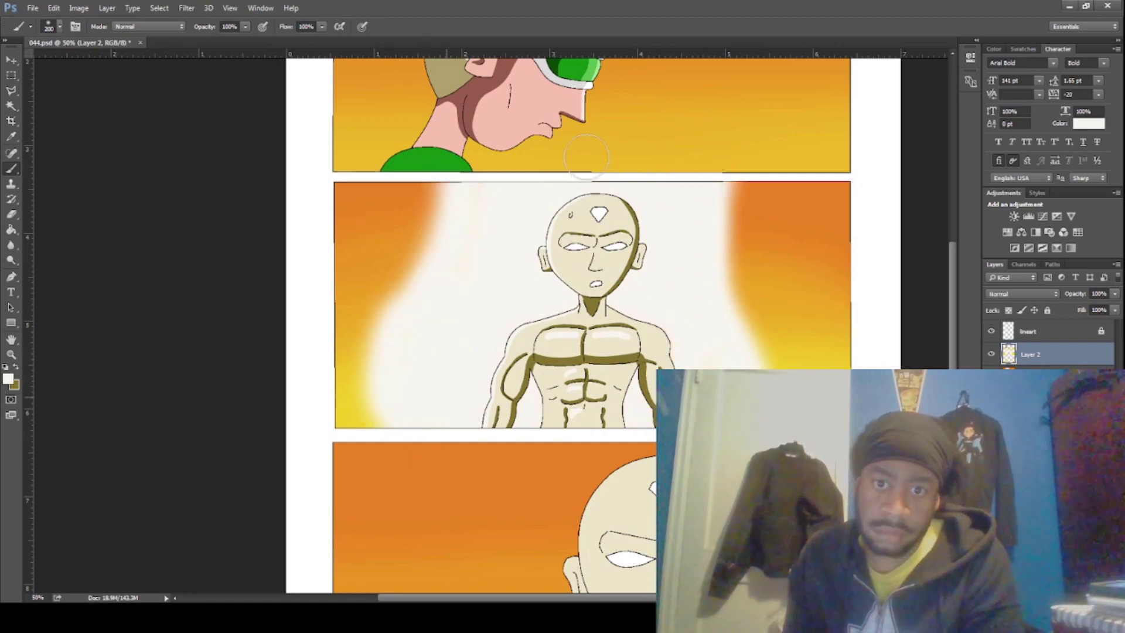
mouse_move(720, 235)
left_mouse_down()
mouse_move(739, 305)
mouse_move(776, 363)
mouse_move(732, 331)
left_mouse_up()
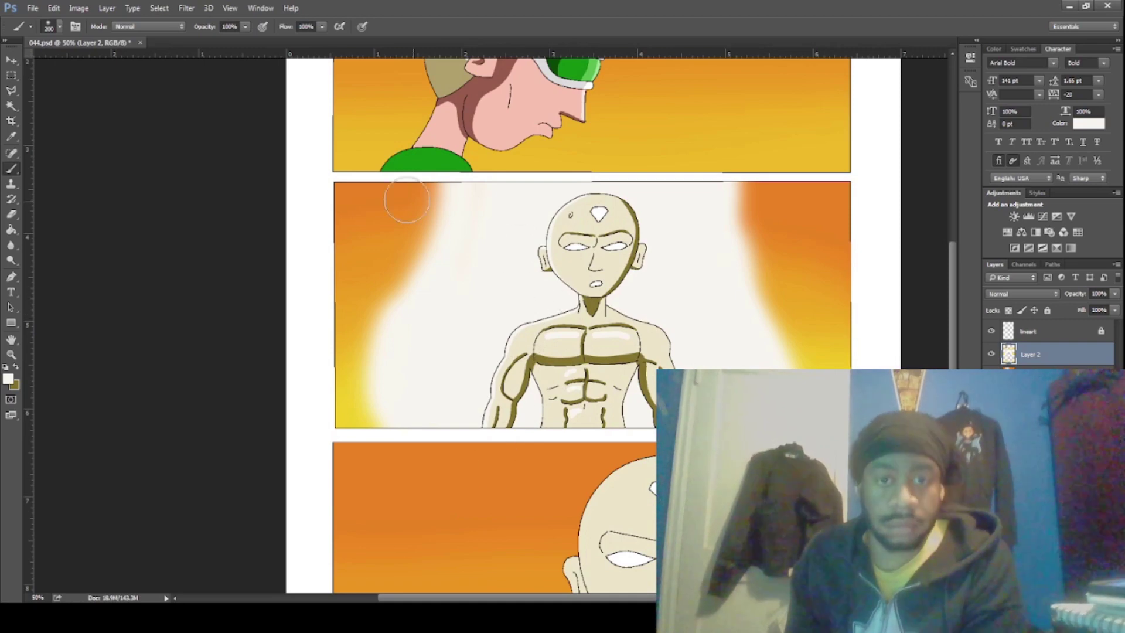
Sample blue and tint the aura's outer edges at 33% opacity
key("i")
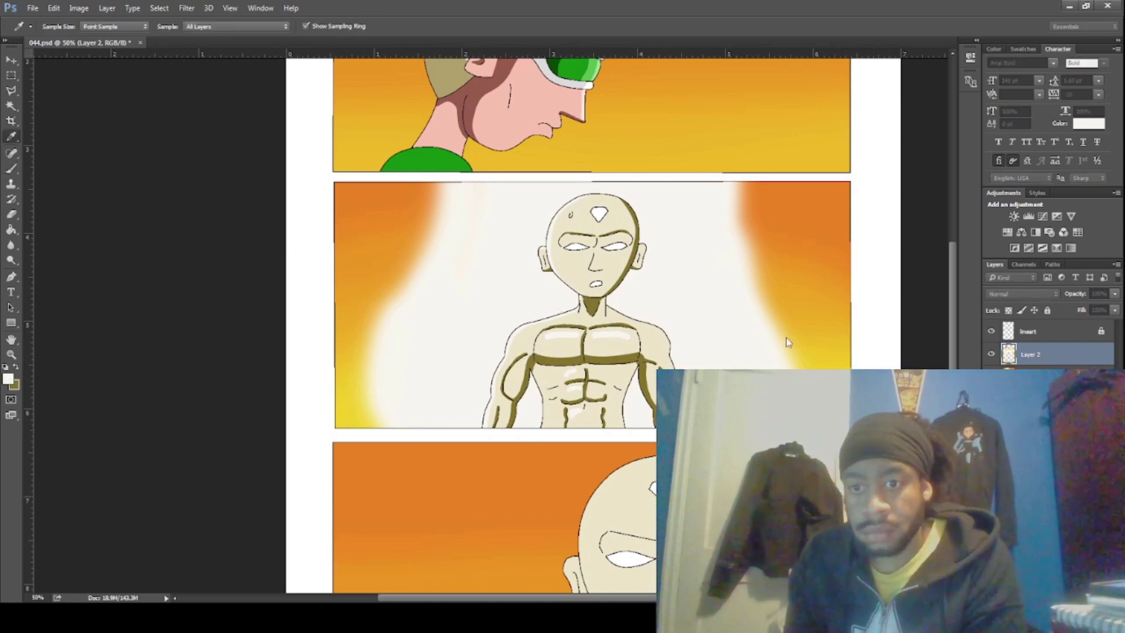
key("b")
scroll(404, 275, "left", 2)
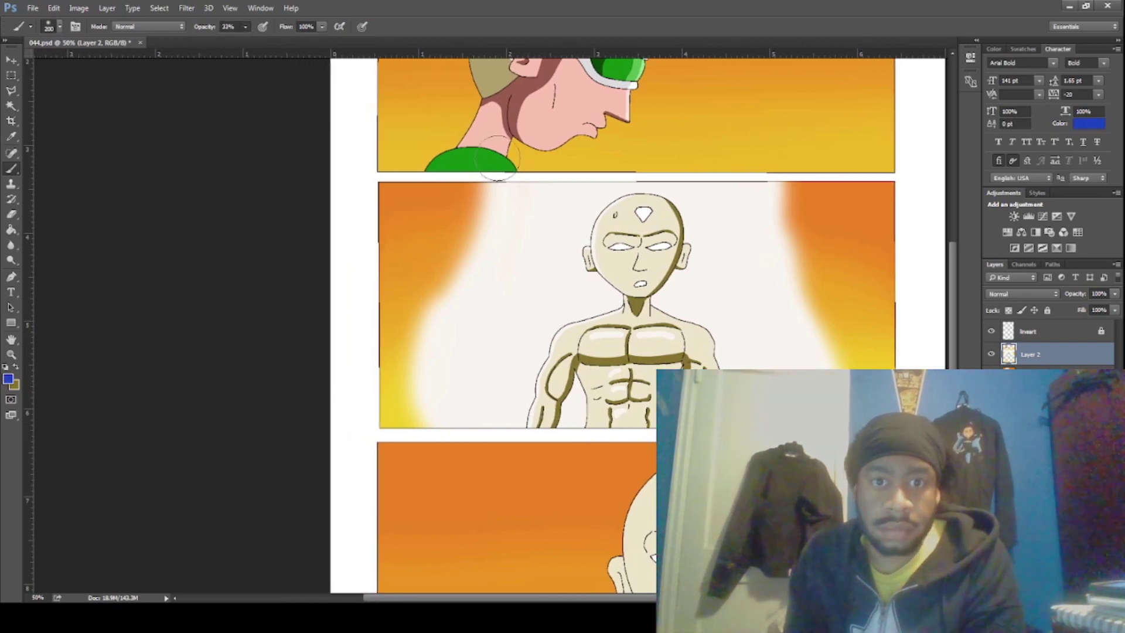
key("3")
key("3")
mouse_move(485, 178)
left_mouse_down()
mouse_move(469, 252)
mouse_move(426, 321)
mouse_move(424, 374)
mouse_move(448, 417)
left_mouse_up()
mouse_move(782, 174)
left_mouse_down()
mouse_move(817, 317)
mouse_move(848, 364)
mouse_move(802, 295)
mouse_move(784, 156)
left_mouse_up()
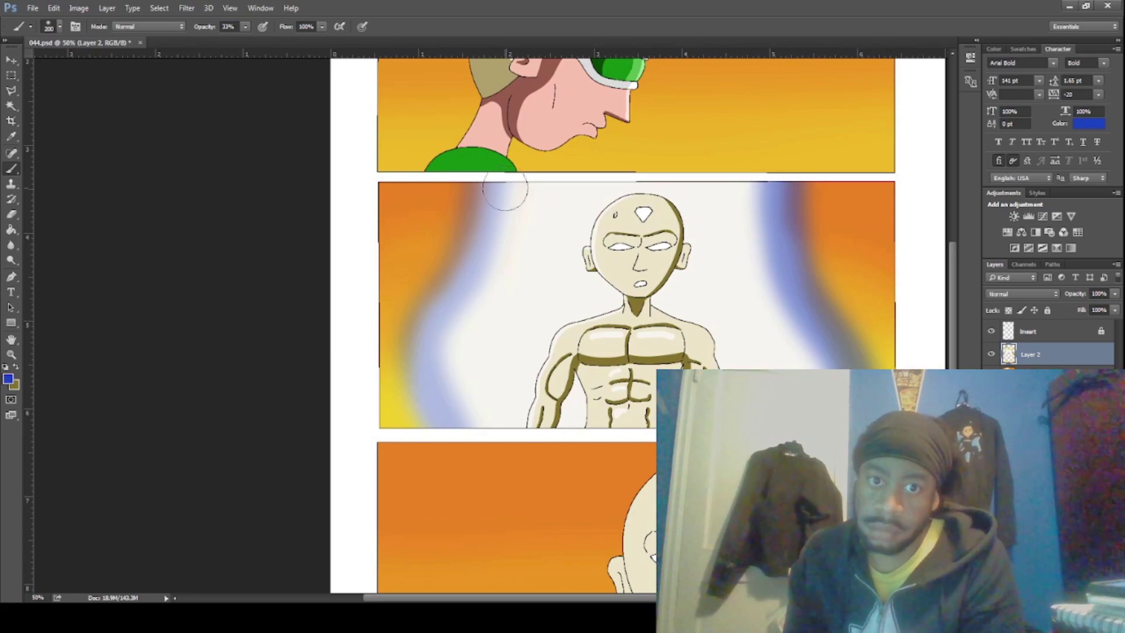
mouse_move(502, 182)
left_mouse_down()
mouse_move(427, 364)
mouse_move(445, 426)
mouse_move(469, 280)
left_mouse_up()
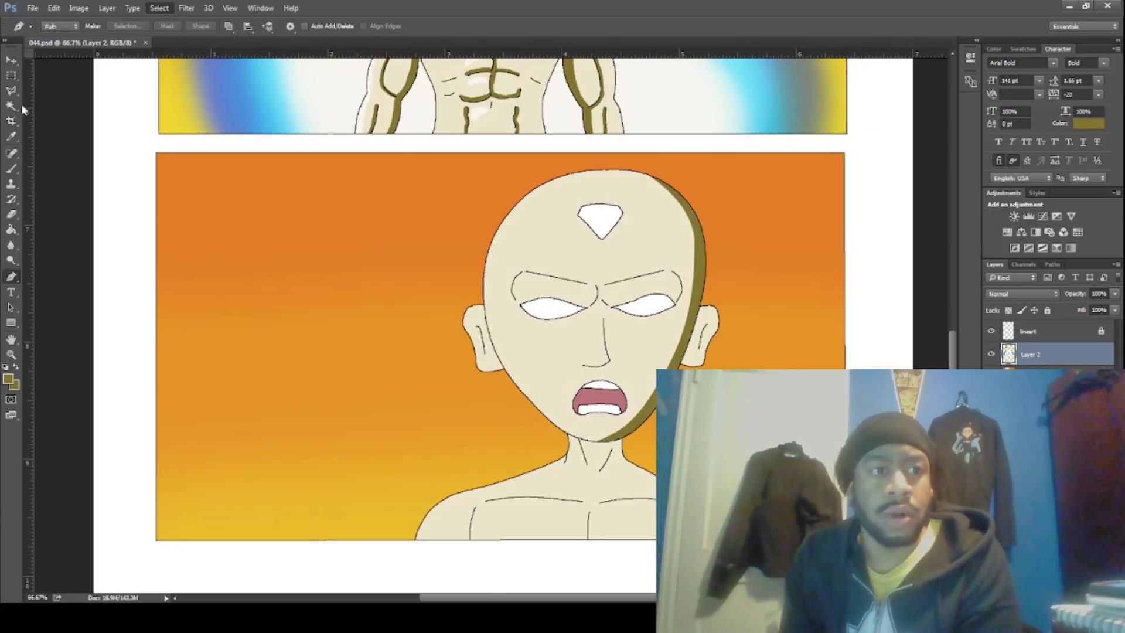
Select the torso and neck from the lineart and darken the shadow under the chin
left_click(11, 106)
left_click(1031, 331)
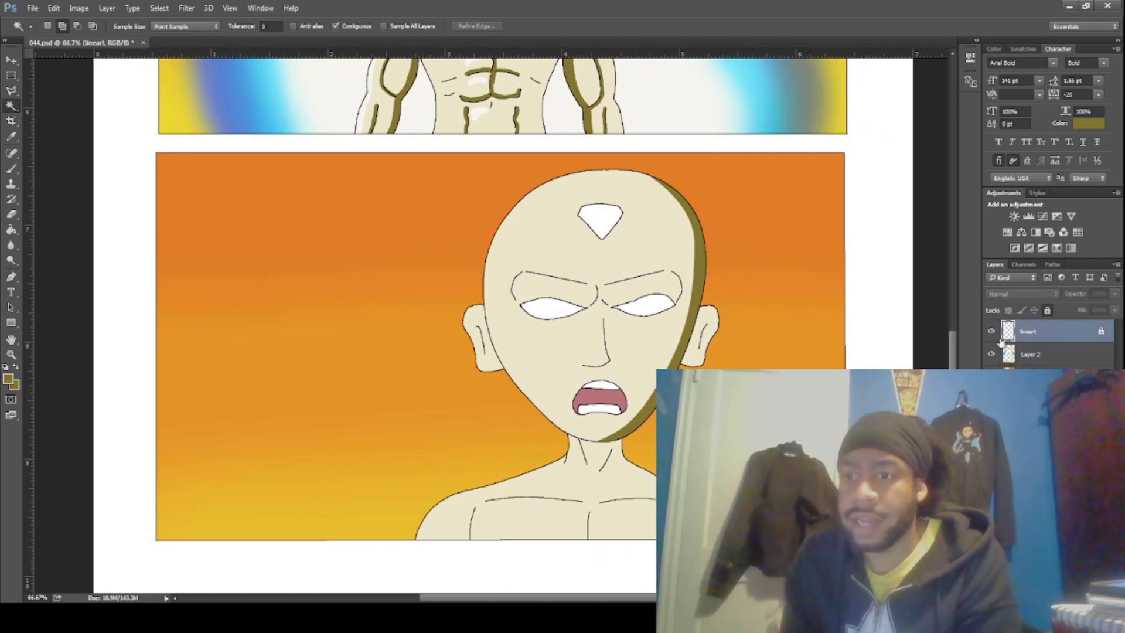
left_click(603, 477)
key("b")
key("alt+bracketleft")
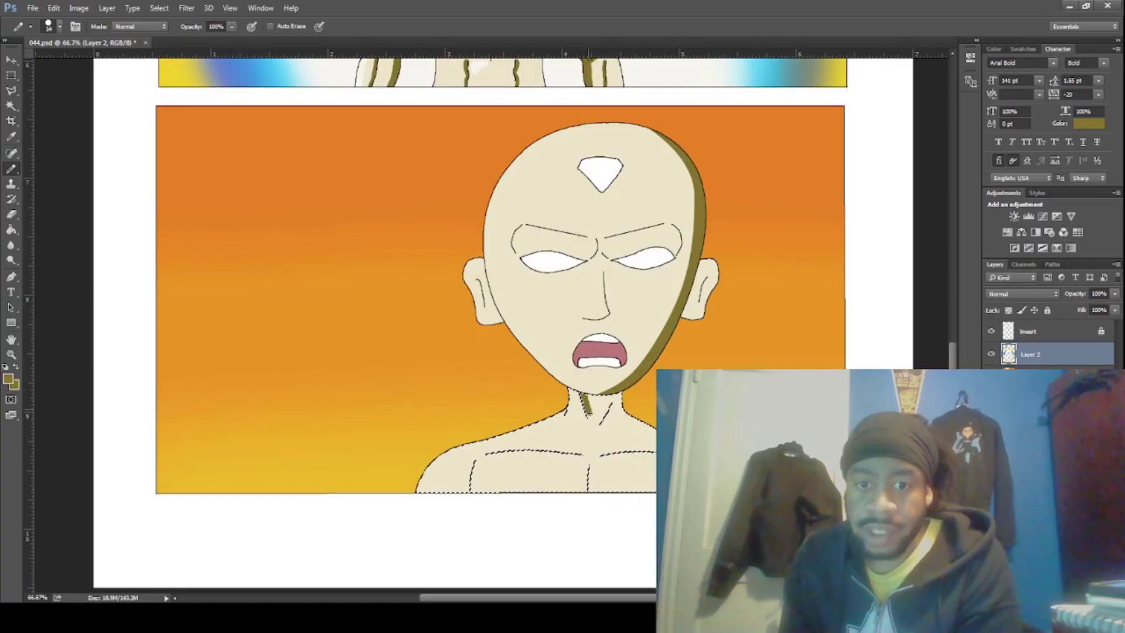
mouse_move(590, 417)
left_mouse_down()
mouse_move(584, 391)
mouse_move(593, 399)
left_mouse_up()
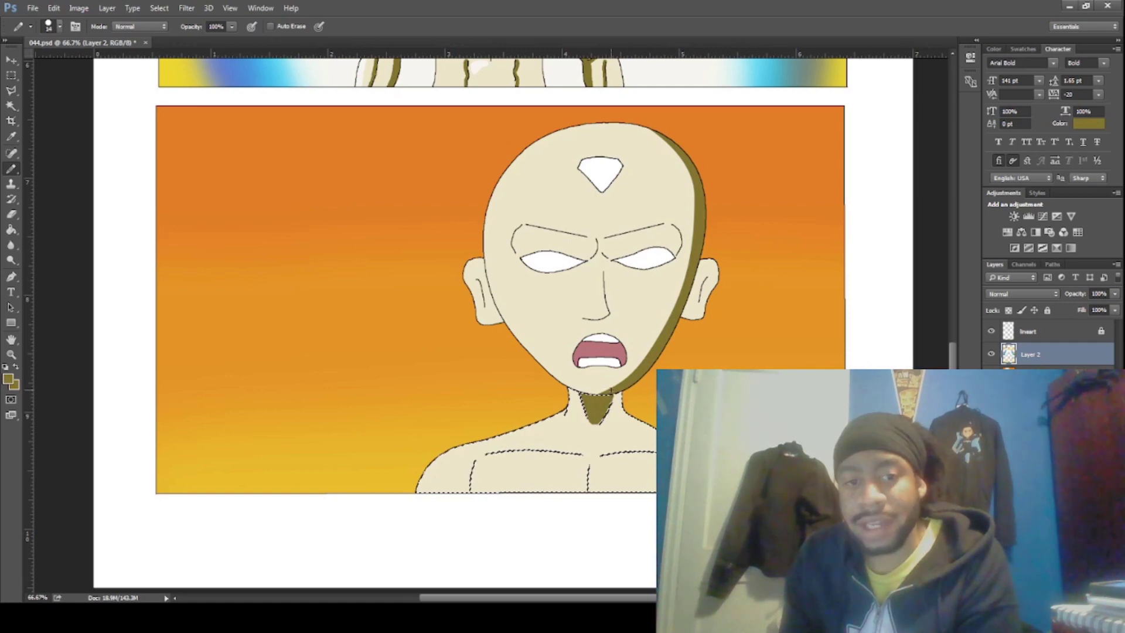
Draw an olive shadow down the central chest line, undoing a stray chest stroke
scroll(947, 349, "up", 5)
scroll(948, 350, "down", 6)
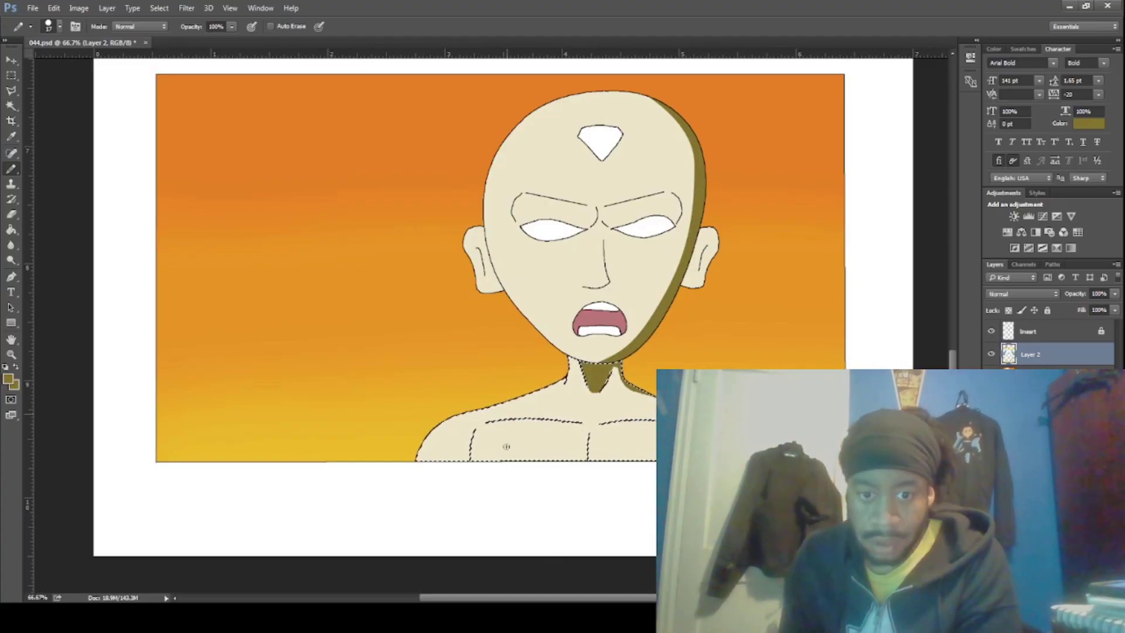
left_click_drag(482, 420, 498, 420)
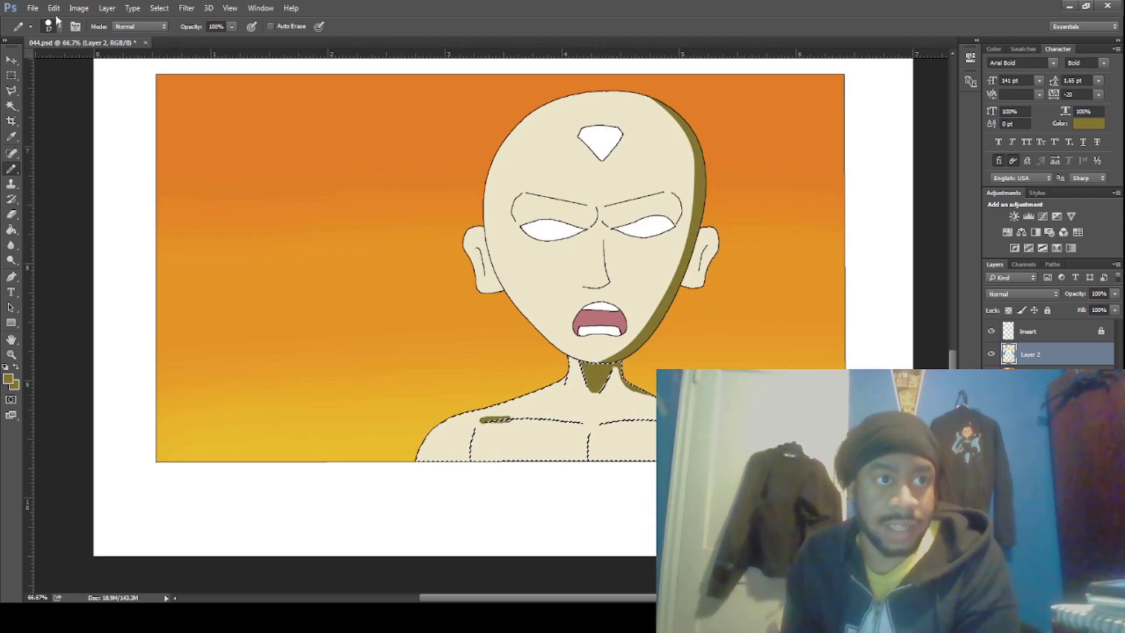
key("ctrl+z")
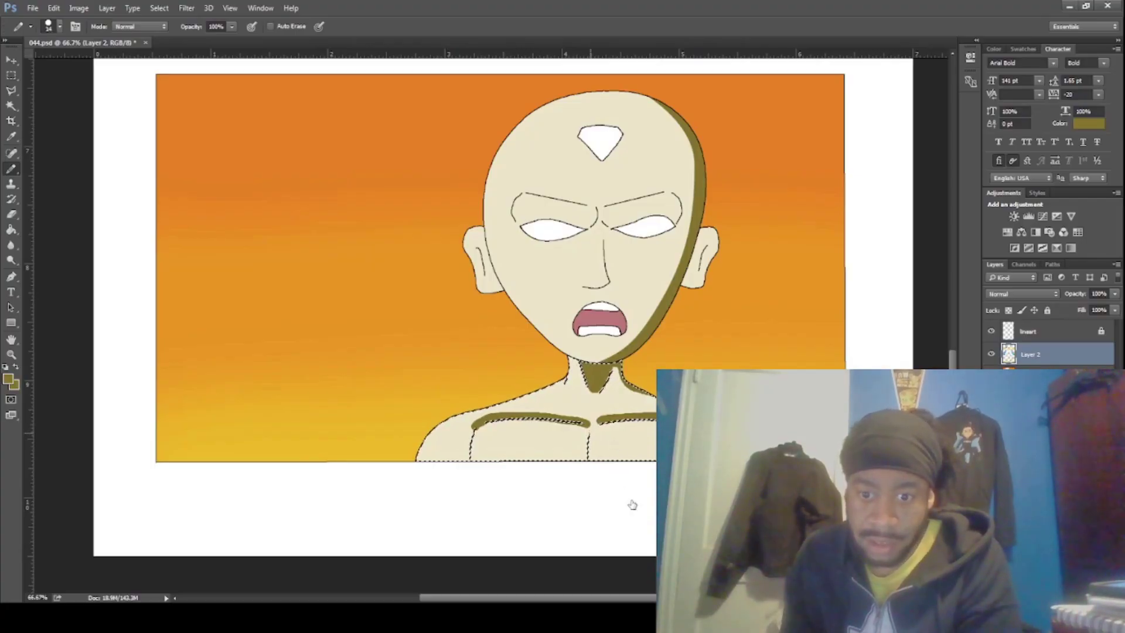
left_click_drag(588, 432, 586, 461)
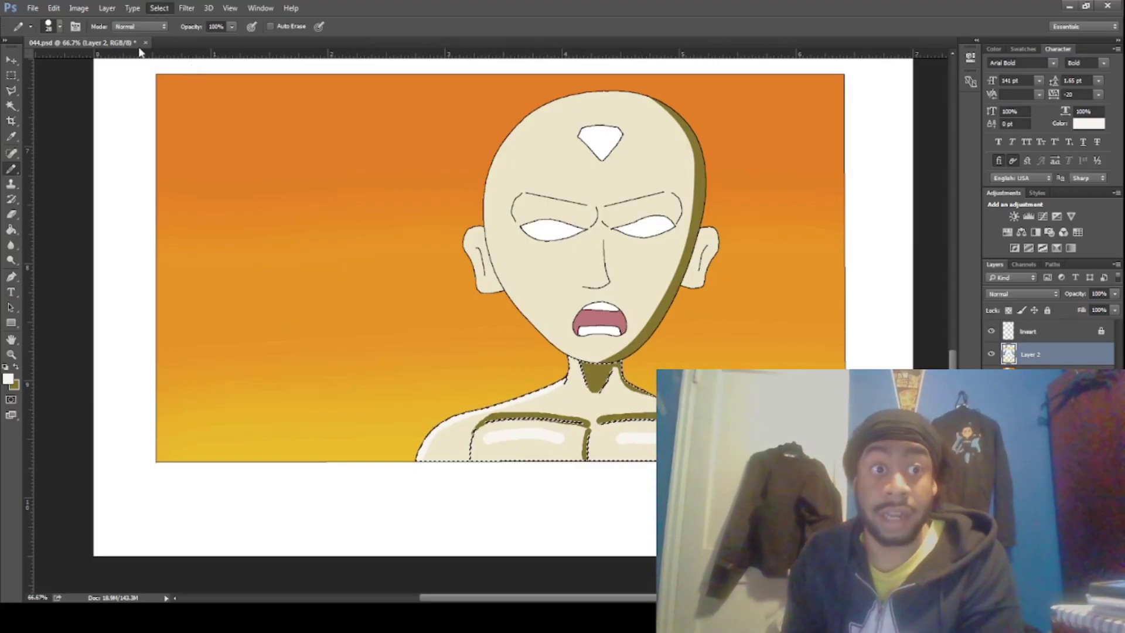
Select the face area for shading, then make the lineart layer active again
key("w")
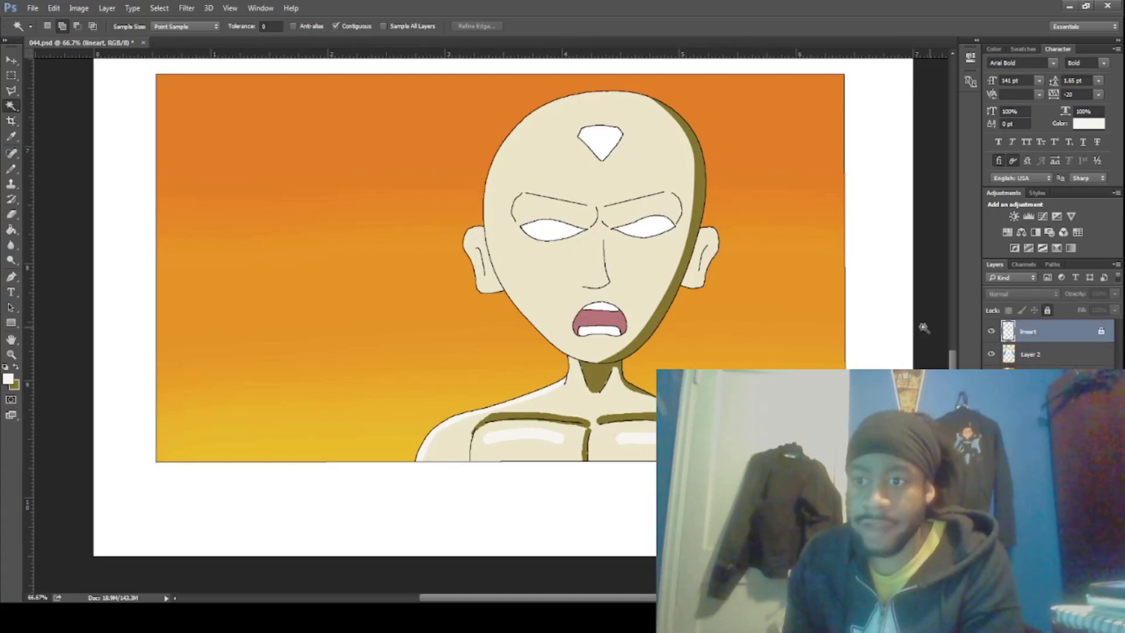
left_click(622, 177)
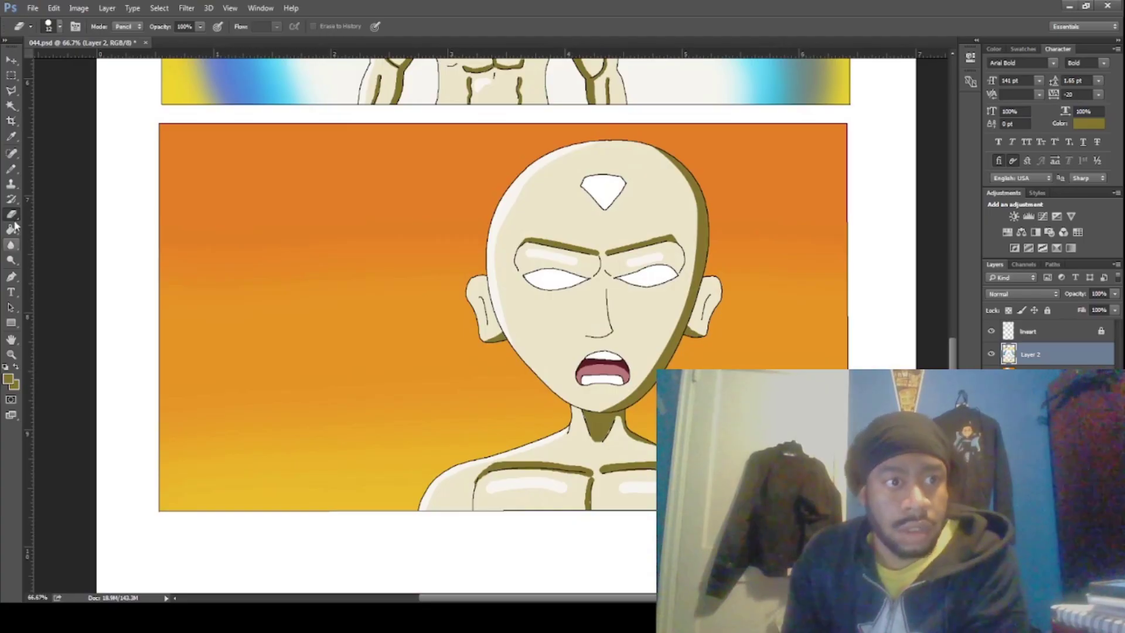
key("b")
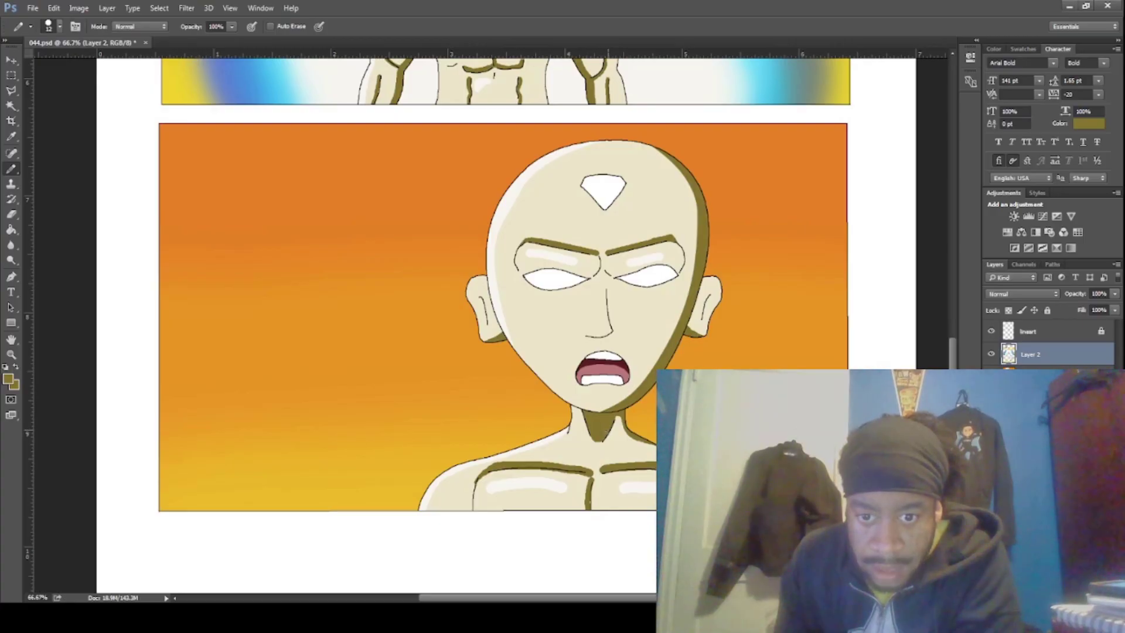
left_click(1026, 332)
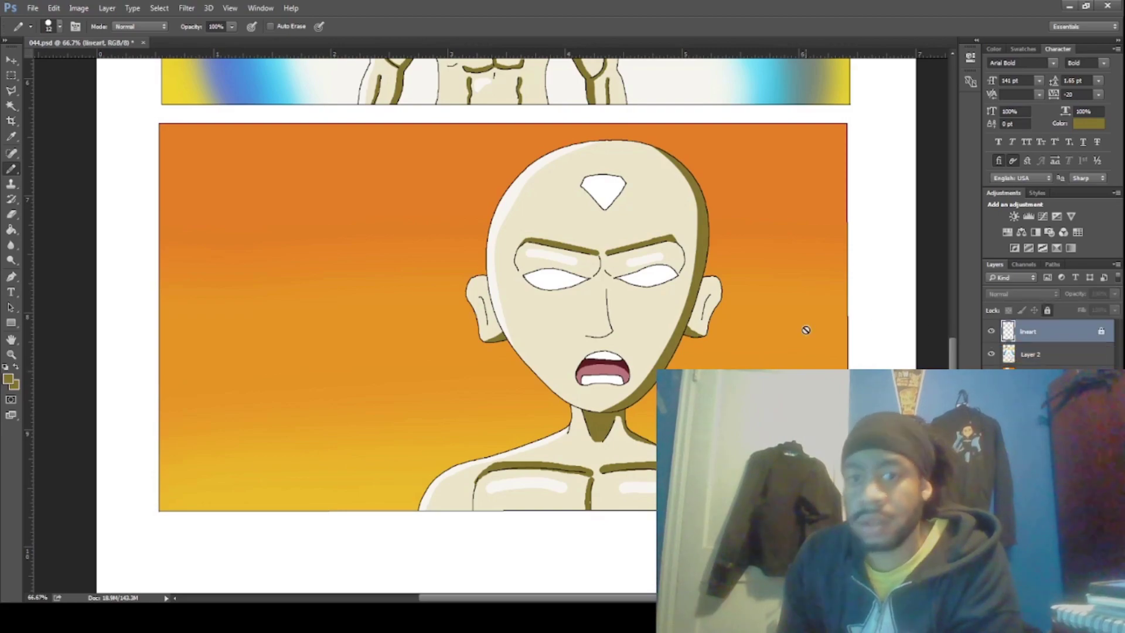
left_click(10, 105)
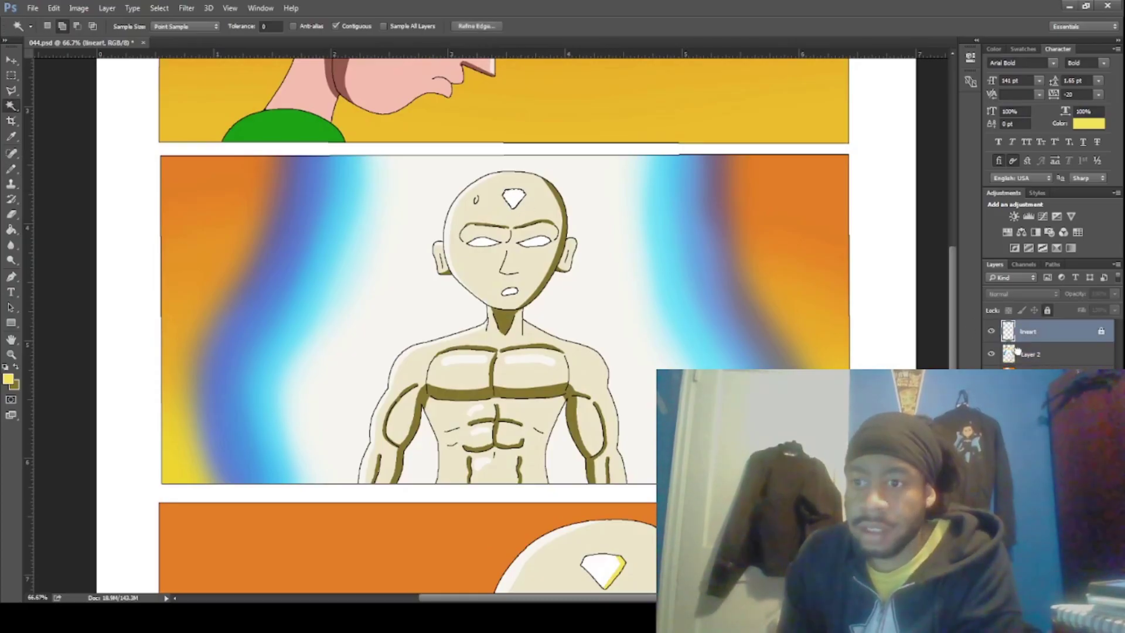
left_click(1020, 353)
key("b")
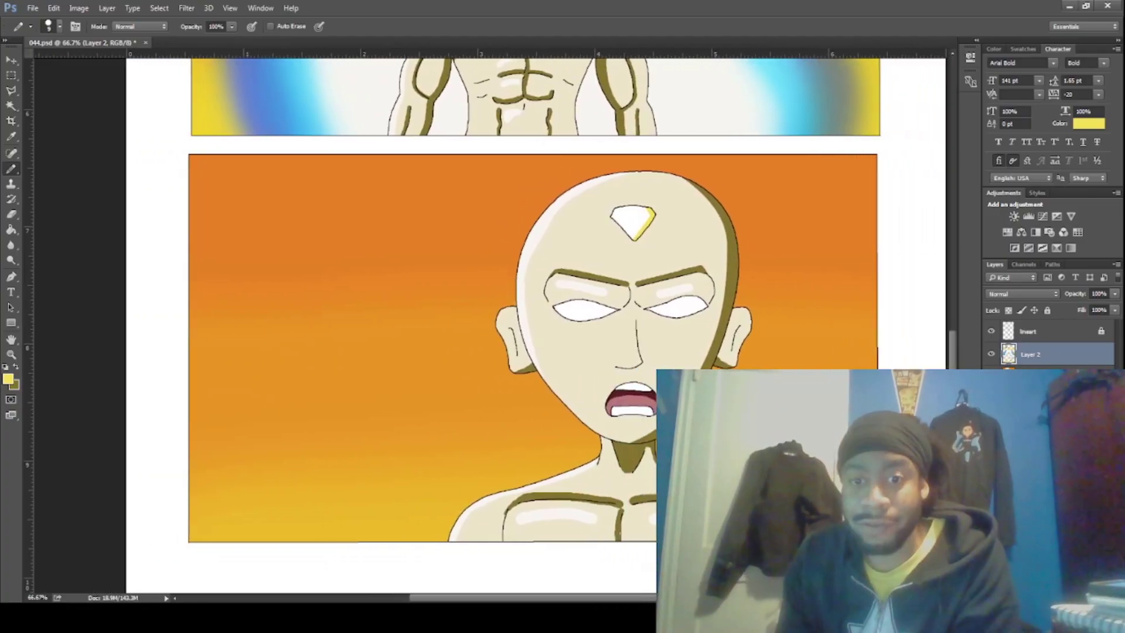
left_click(1024, 337)
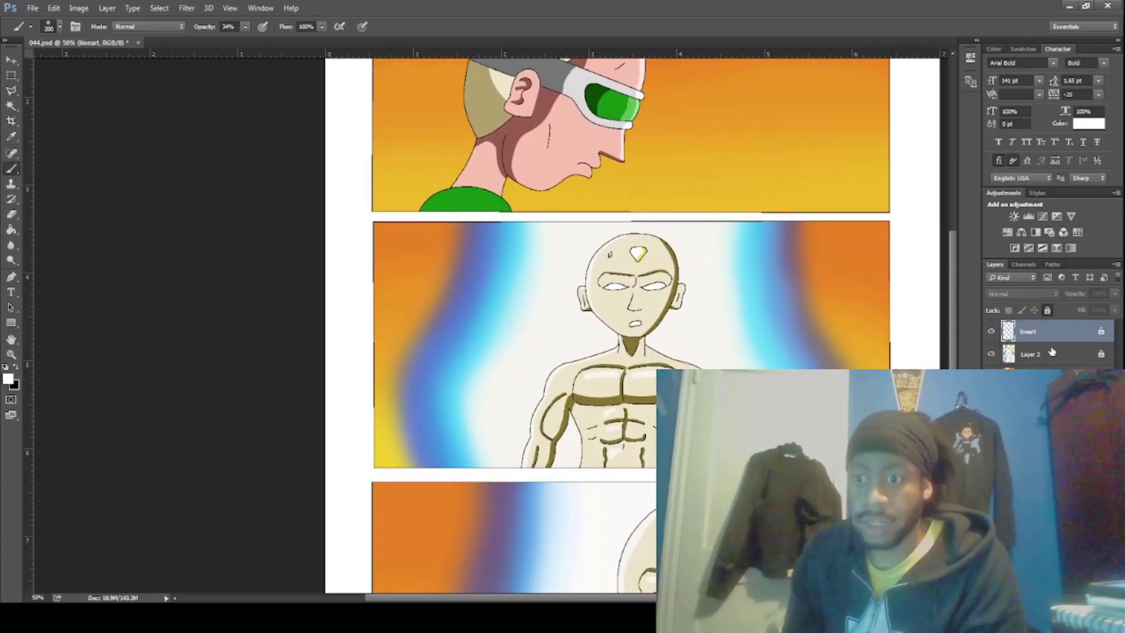
Create a new group above the lineart and type a row of dots in the top panel
left_click(1053, 355)
left_click(1055, 332)
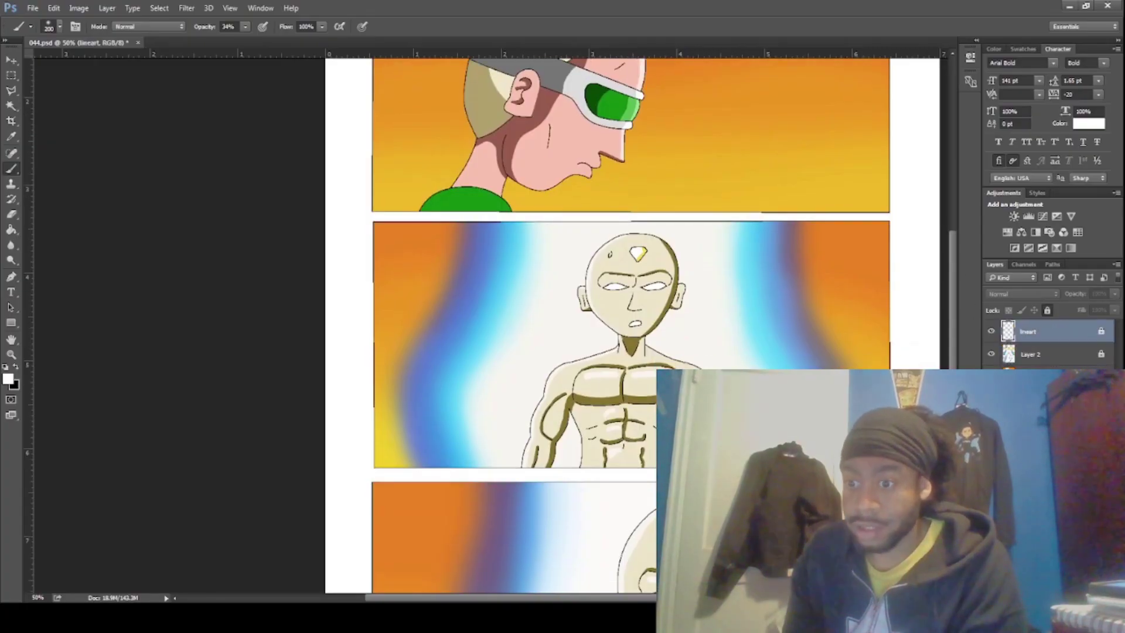
key("ctrl+g")
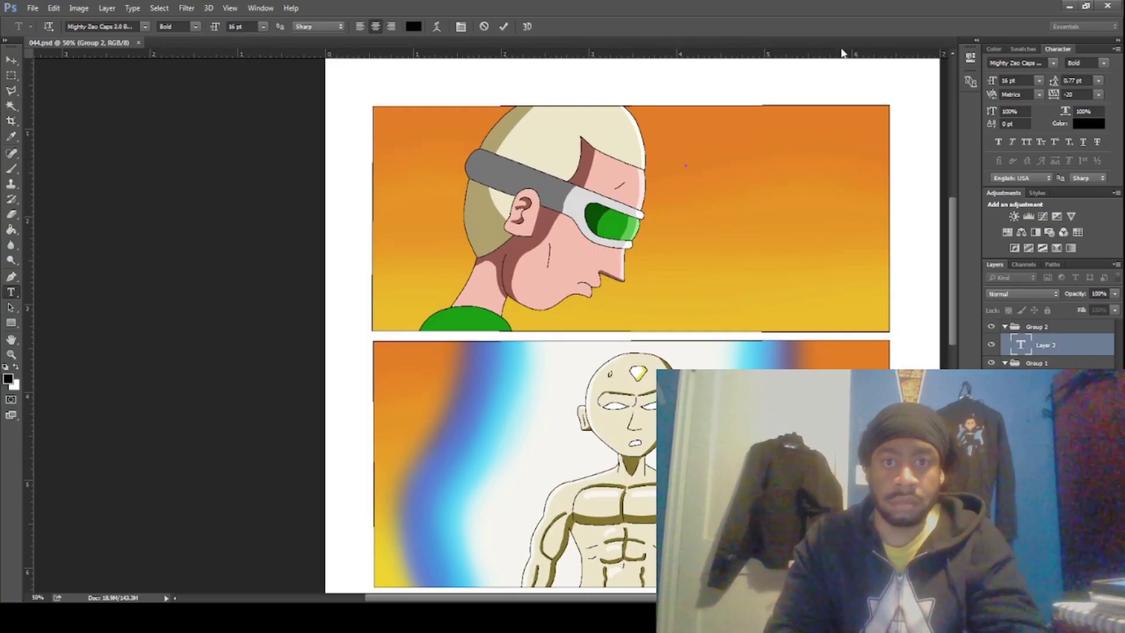
type("...............")
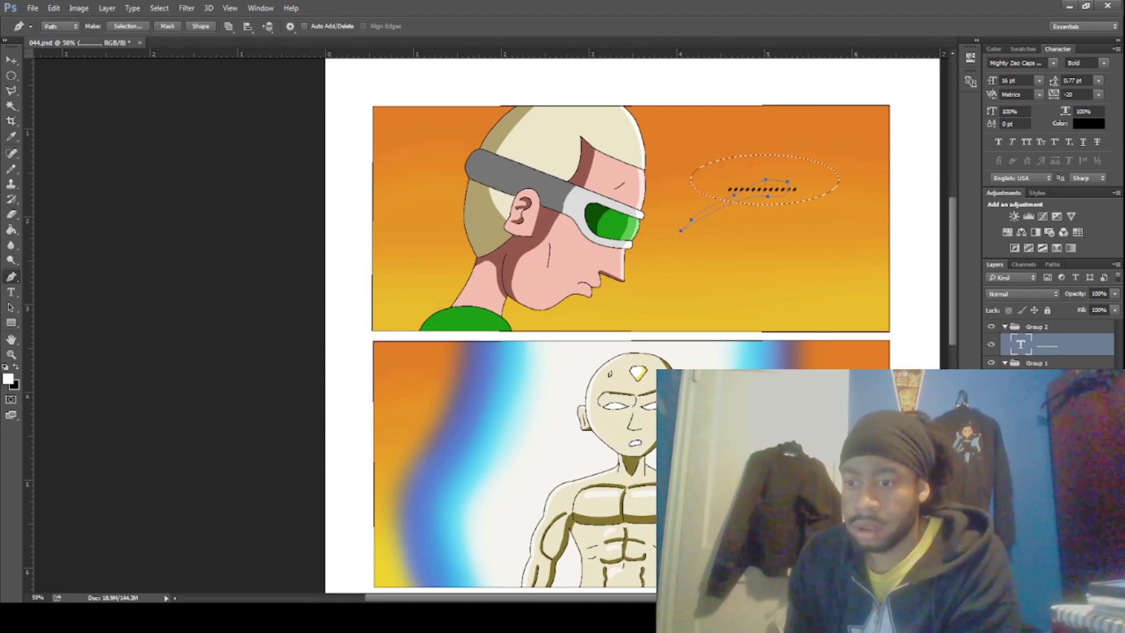
On a new layer below the dots, fill an oval bubble white with a 200 px pencil
key("ctrl+shift+alt+n")
key("ctrl+bracketleft")
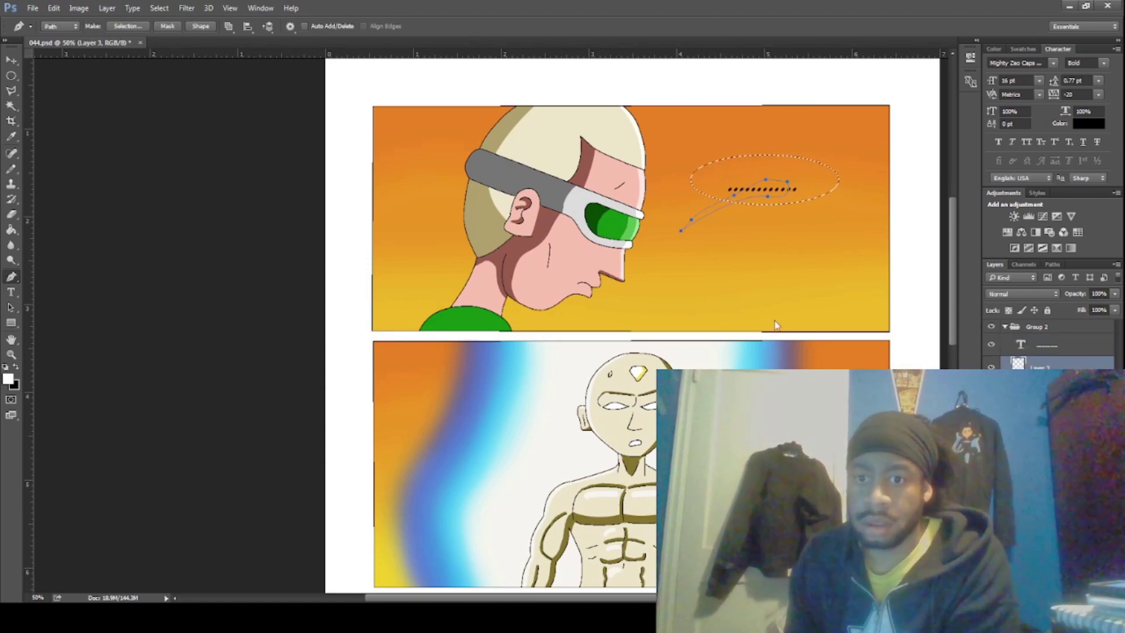
key("i")
key("p")
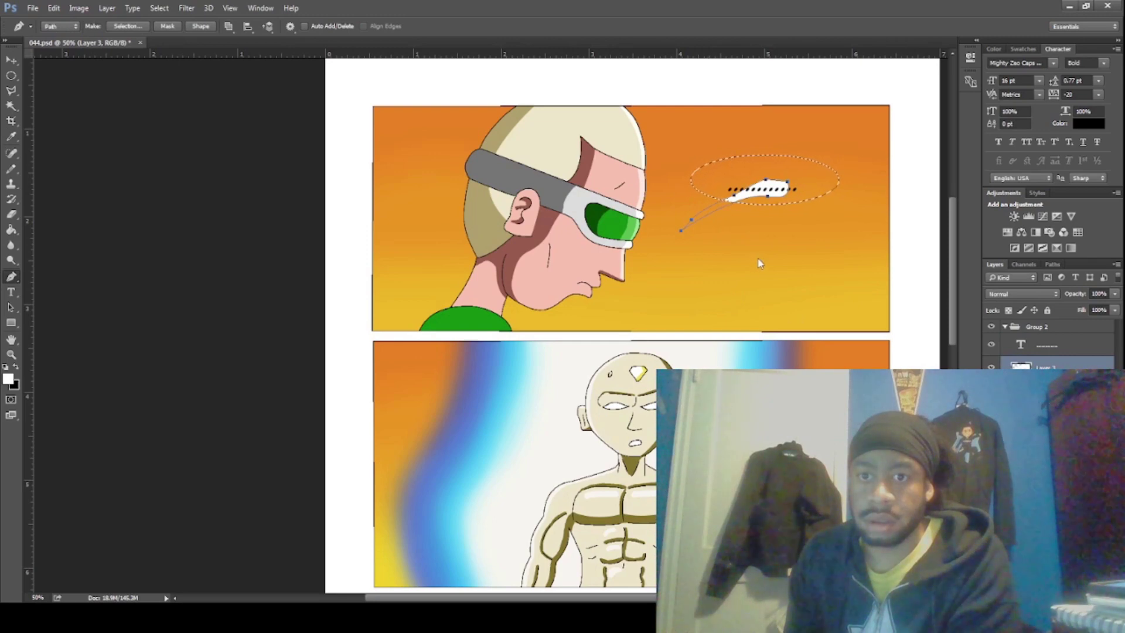
left_click(14, 169)
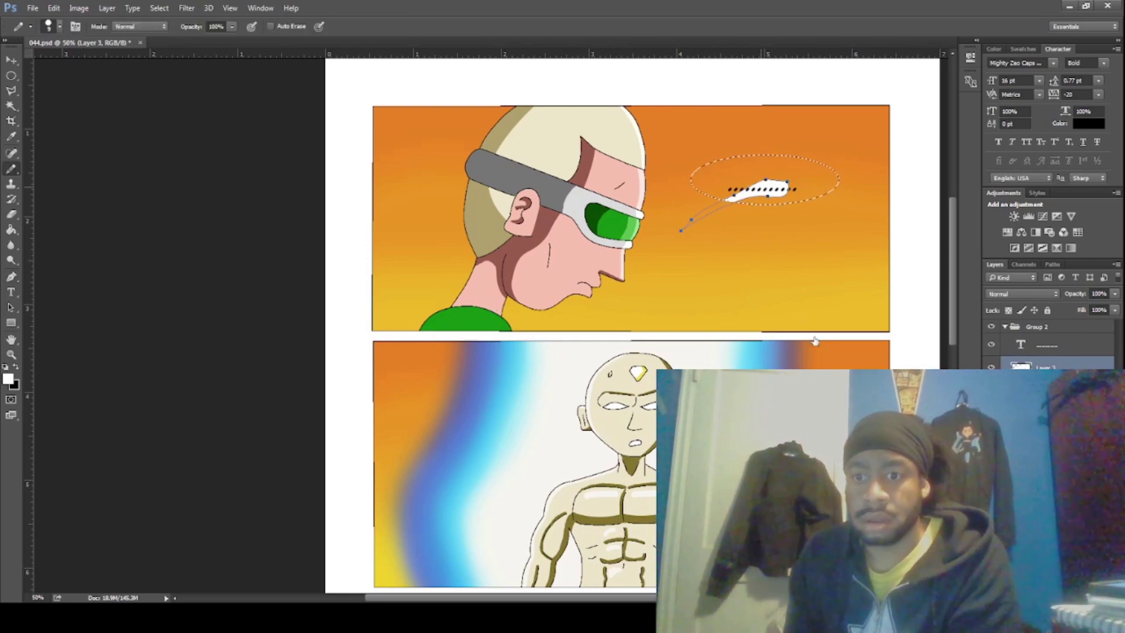
key("]")
key("]")
key("]")
key("]")
mouse_move(721, 176)
left_mouse_down()
mouse_move(755, 169)
mouse_move(814, 187)
mouse_move(826, 179)
left_mouse_up()
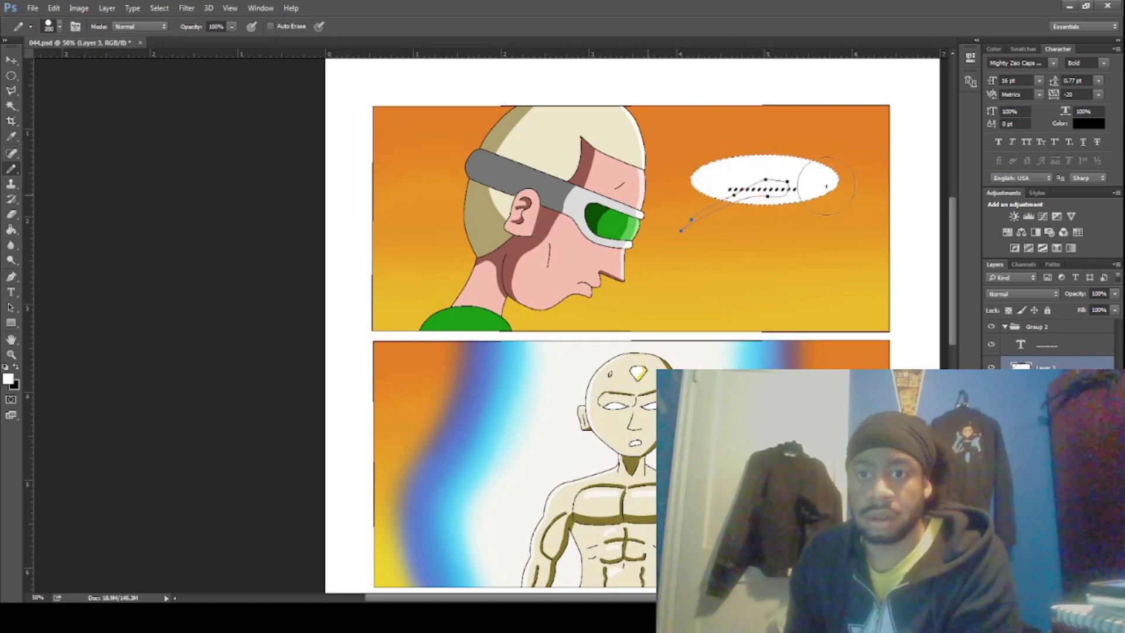
key("ctrl+d")
Draw the bubble's tail and type '?!?' in panel two
key("p")
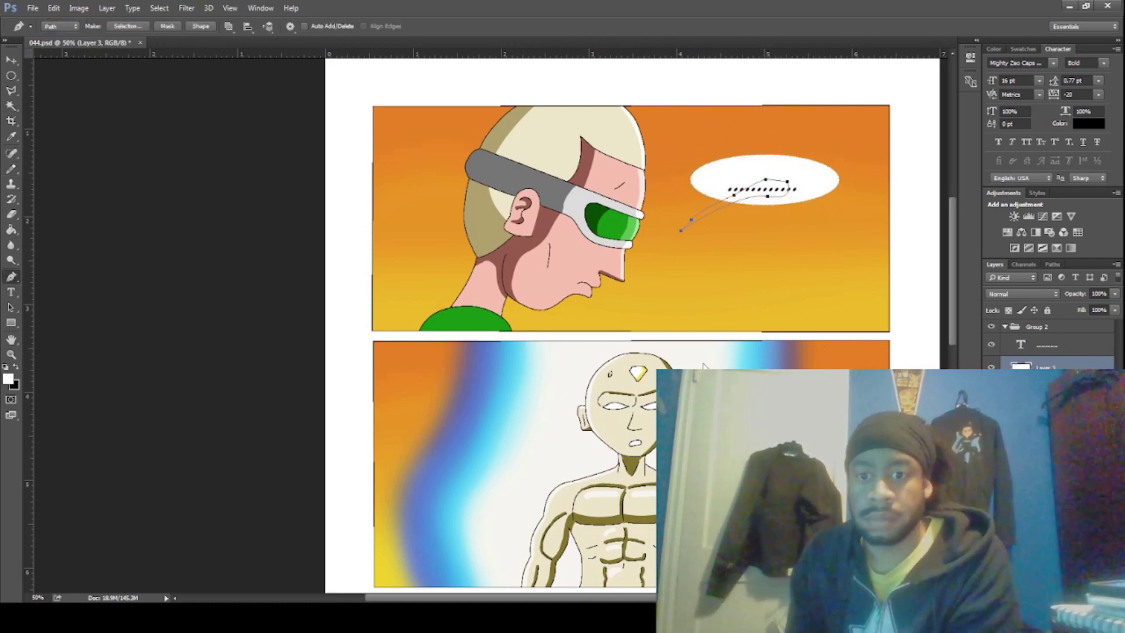
key("i")
key("p")
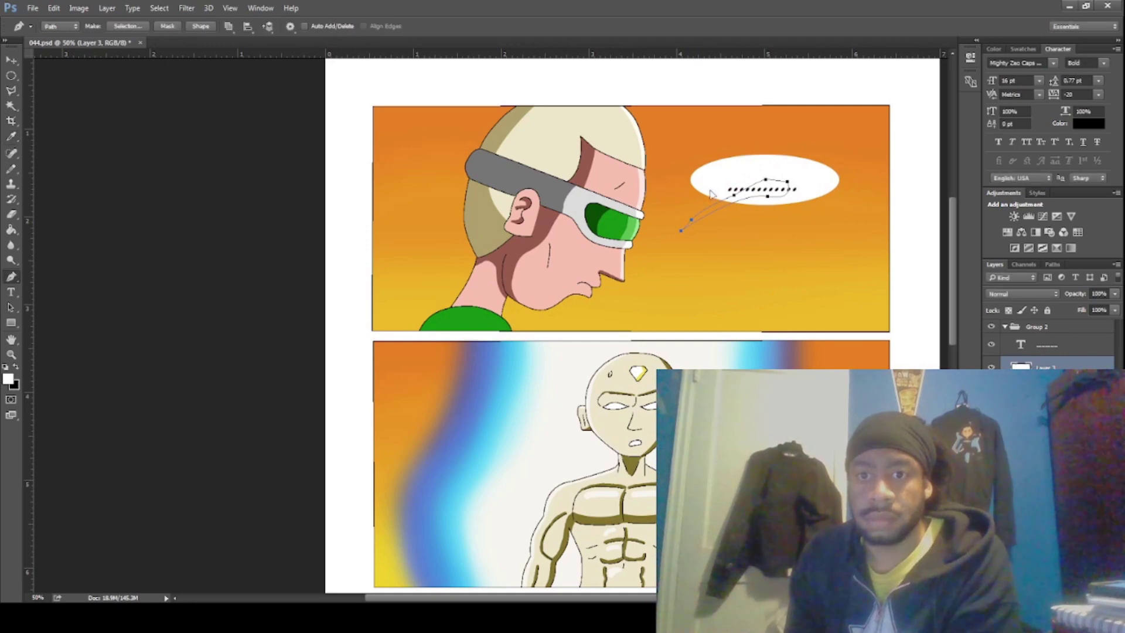
key("Escape")
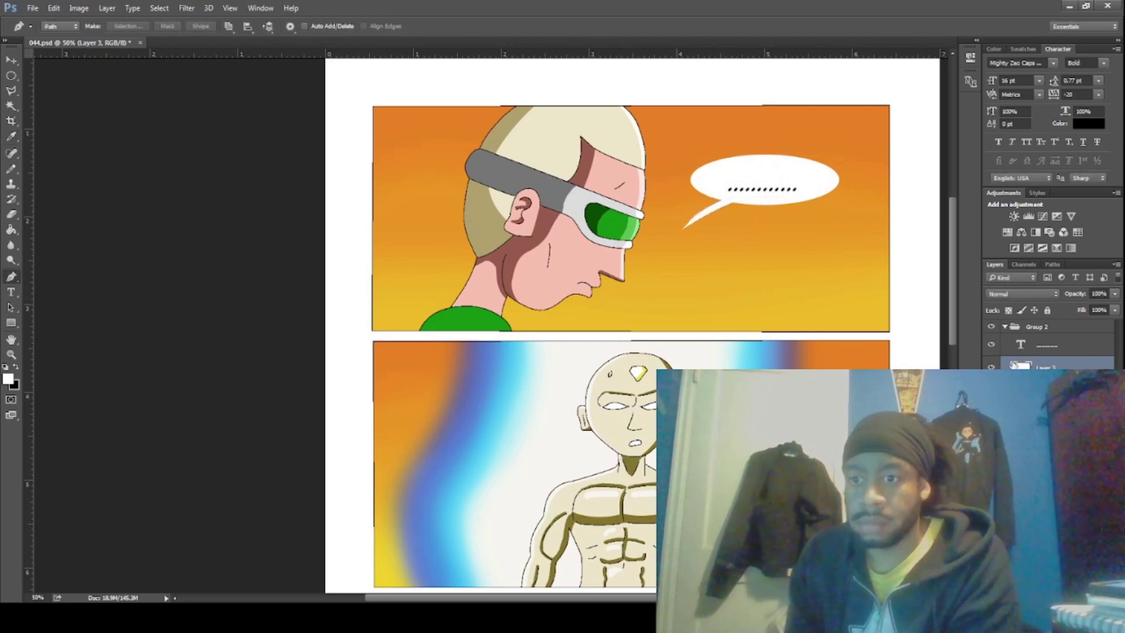
key("h")
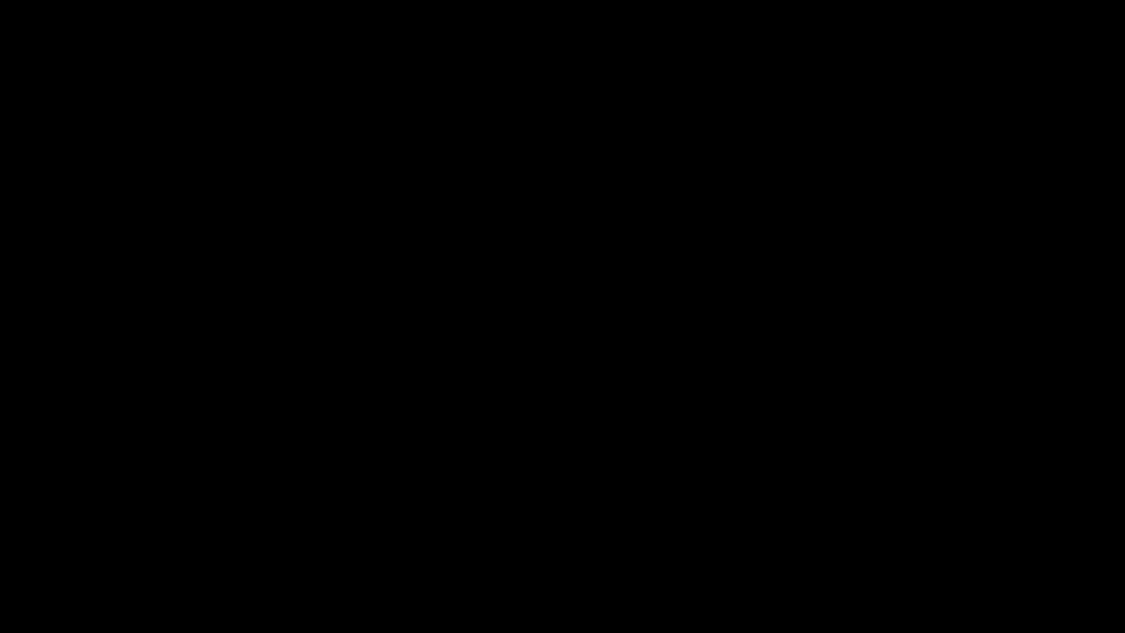
type("?!?")
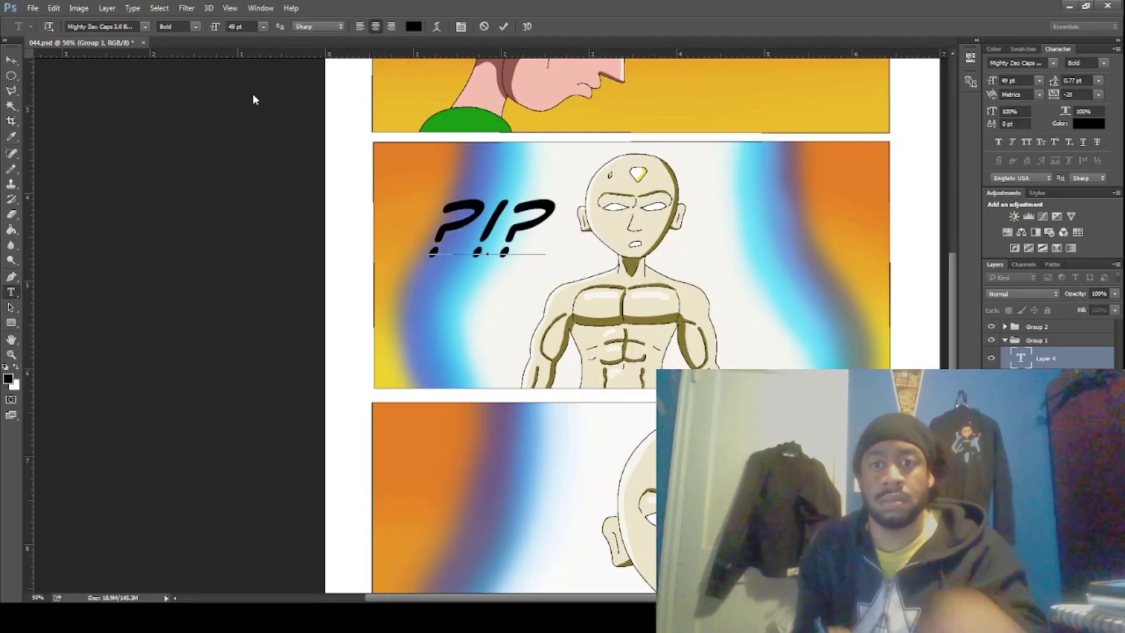
Enlarge the '?!?' to about 132%, tilt it, and move it lower left beside the figure
left_click(503, 27)
left_click(11, 60)
left_click_drag(487, 222, 494, 259)
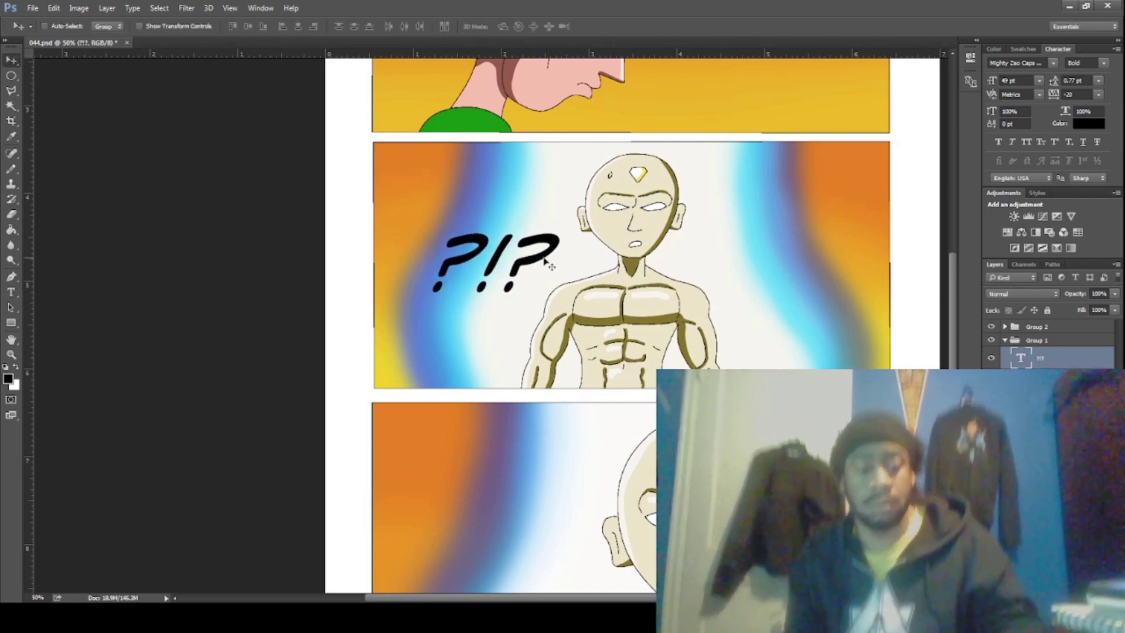
key("ctrl+t")
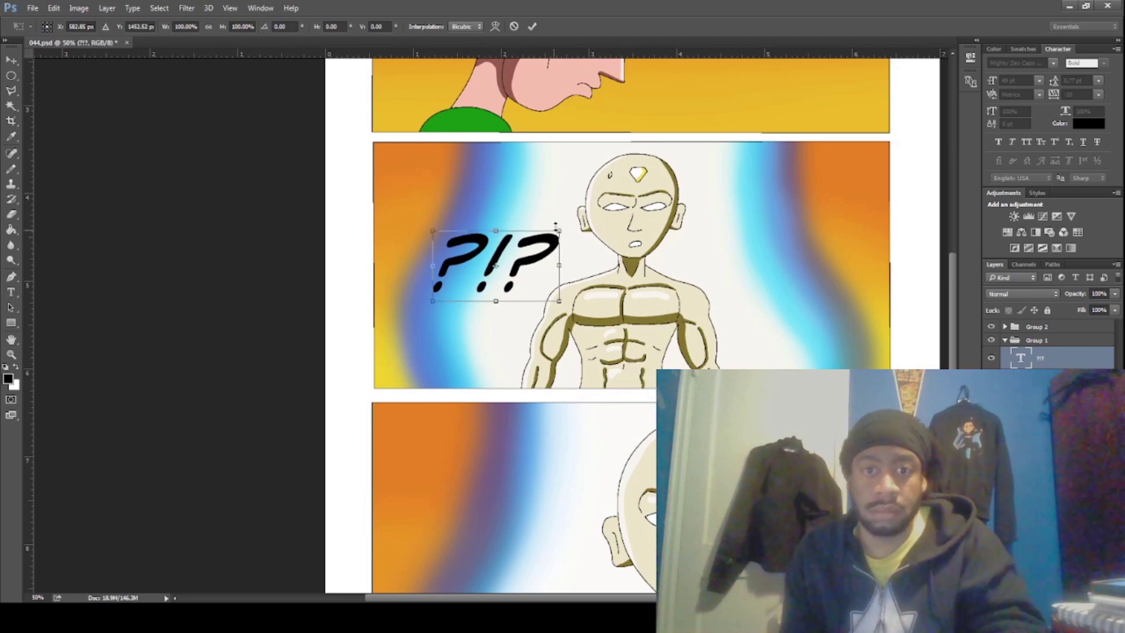
left_click_drag(556, 223, 570, 189)
left_click_drag(556, 248, 543, 283)
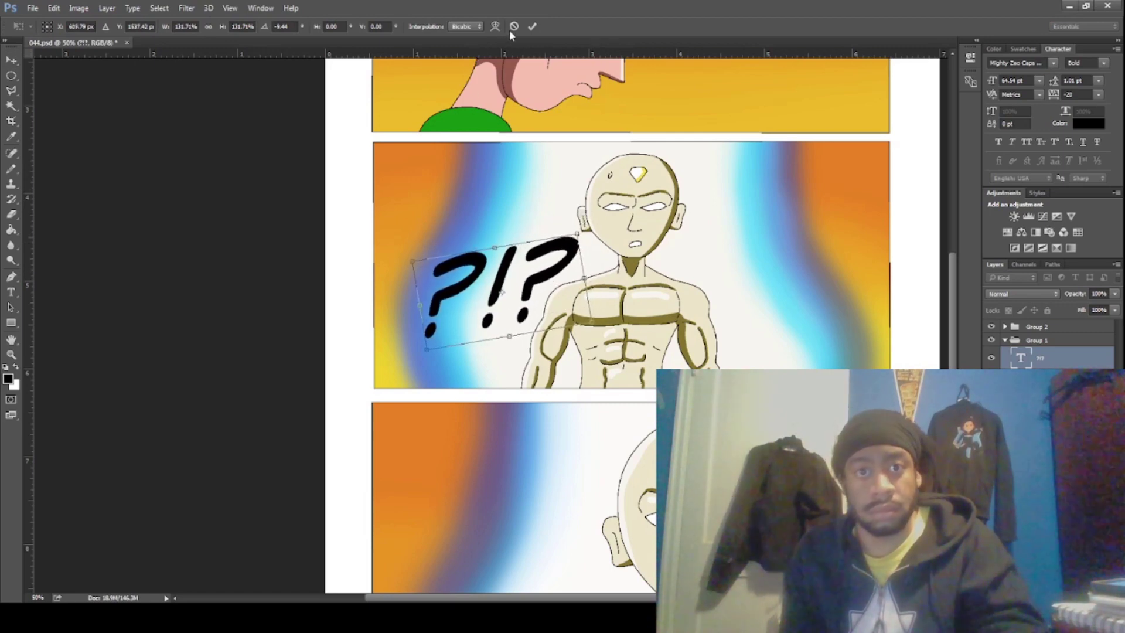
left_click(532, 27)
Type 'AND THIS MAY HAVE BEEN THE DUMBEST FIGHT SO FAR.....' in panel three
key("t")
scroll(455, 287, "down", 3)
left_click(454, 288)
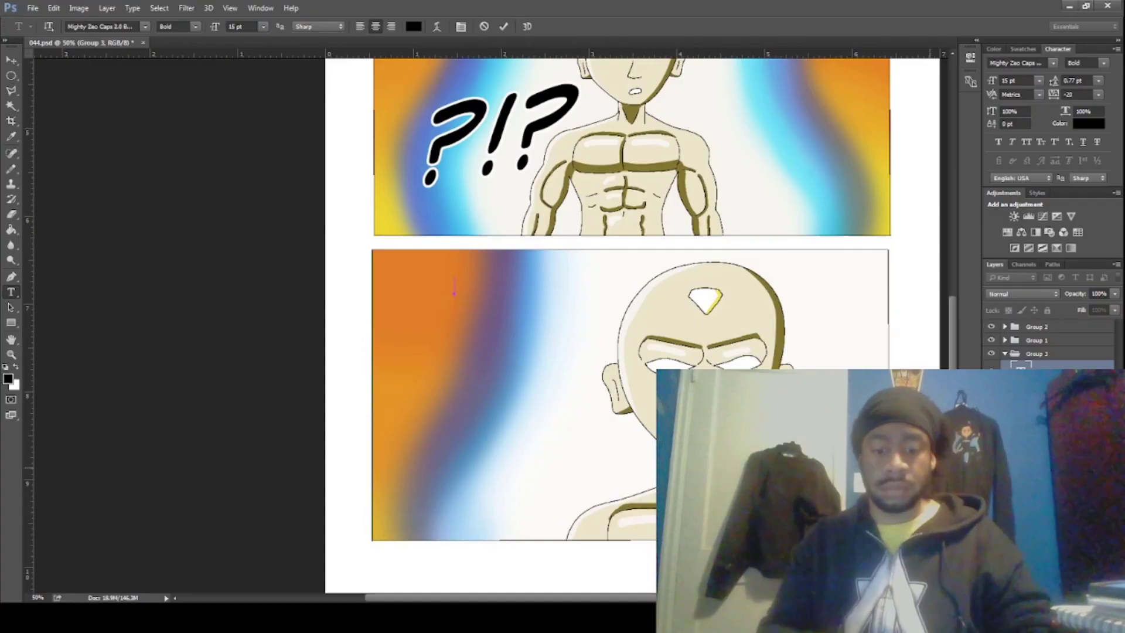
type("AND THIS M")
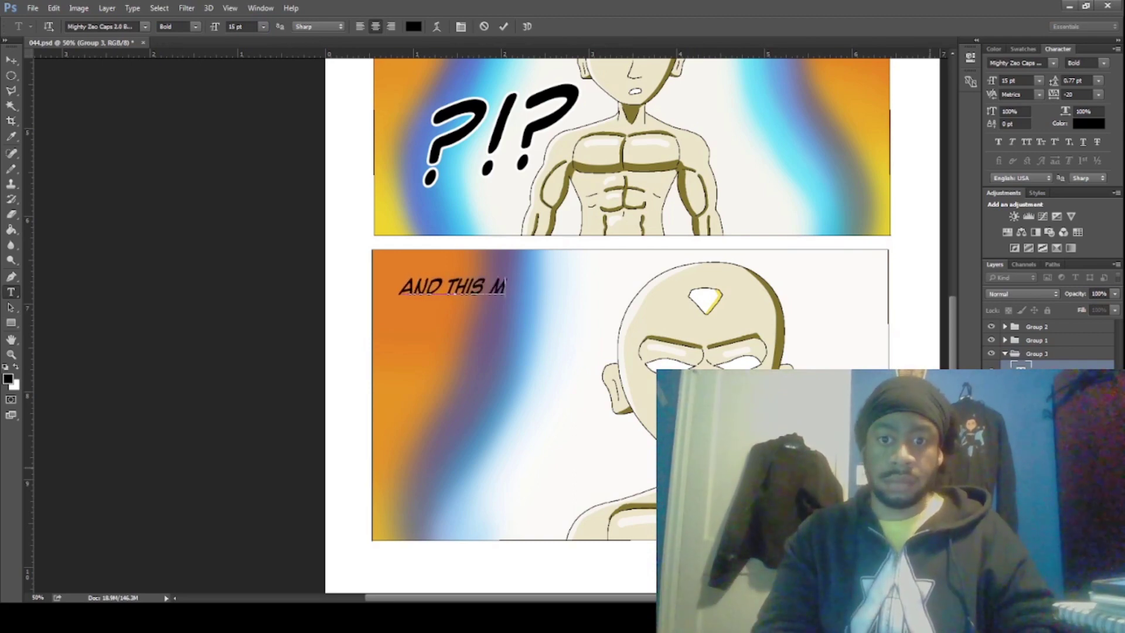
type("AY HAVE")
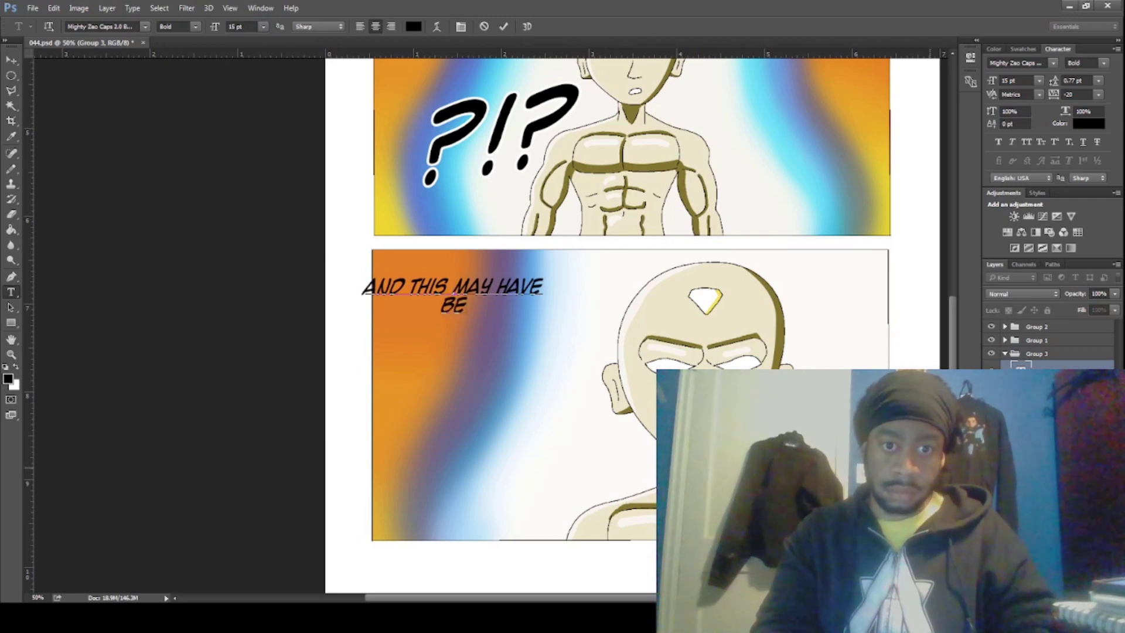
key("BackSpace")
type("BEEN THE DUMBEST")
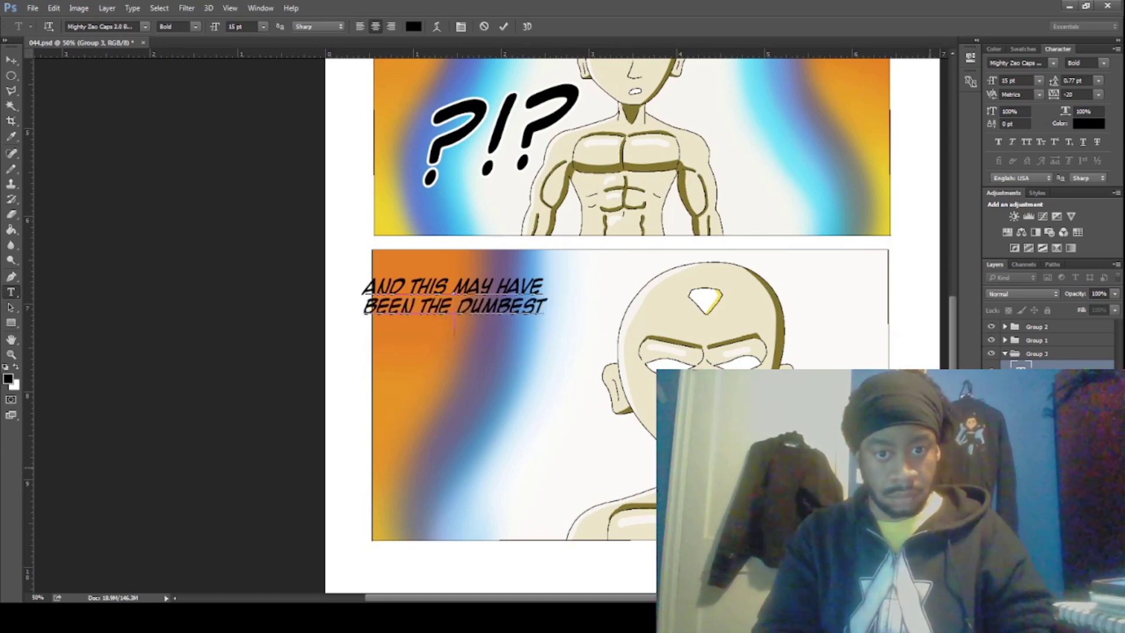
type(" FIGHT SO FAR.....")
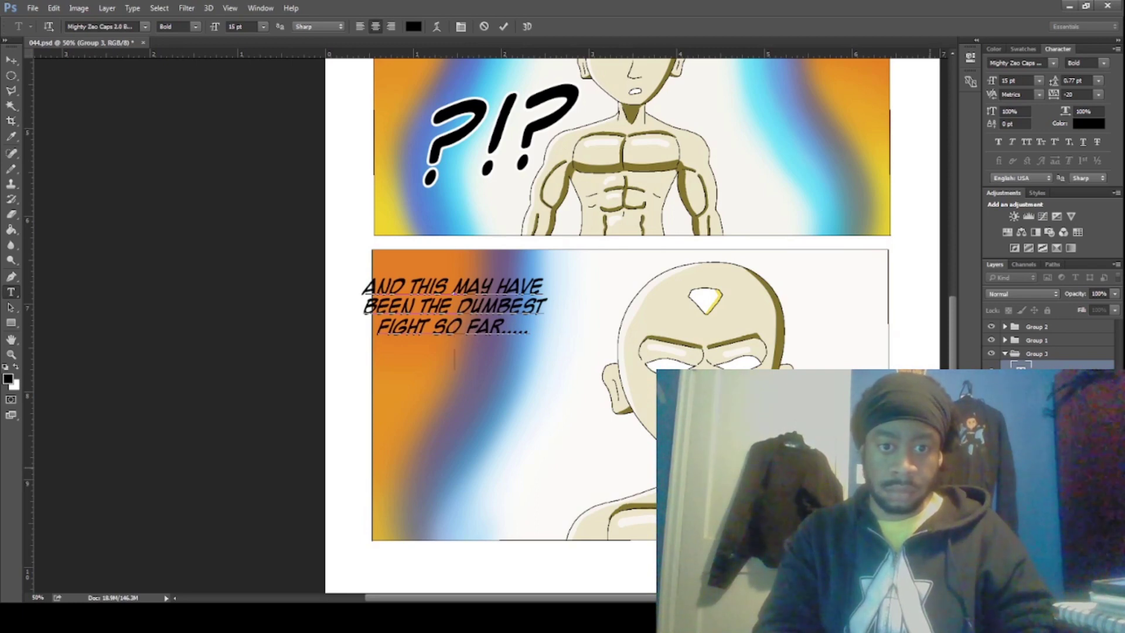
Add 'AND THAT'S SAYING SOMETHING.' and fill both caption bubbles white with the pencil
type("ND THAT")
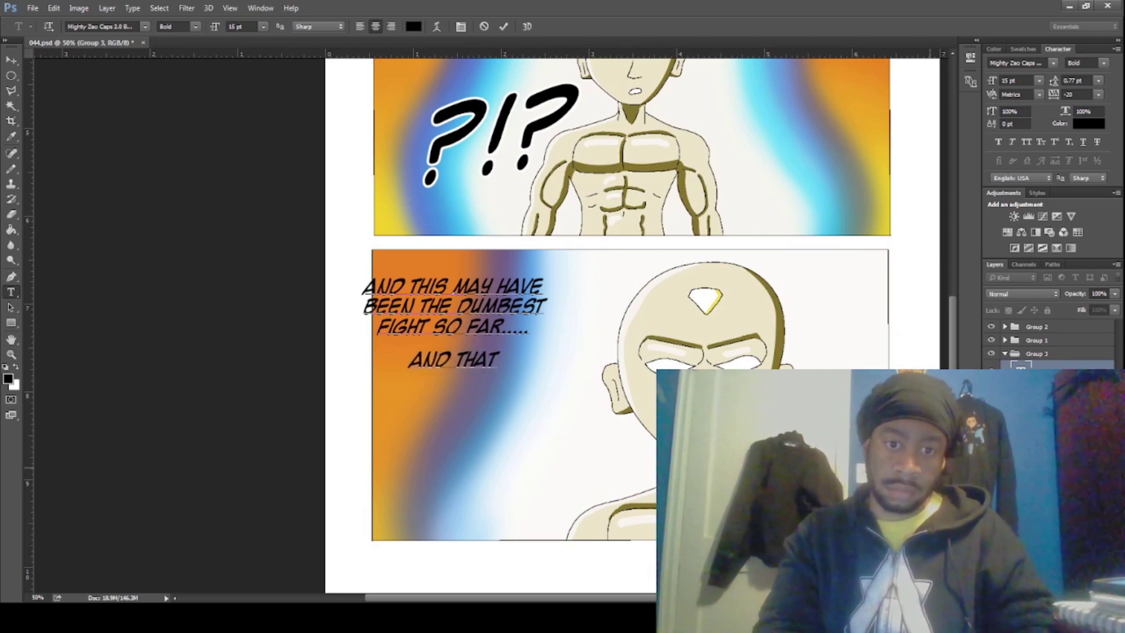
type("'S SAYIO")
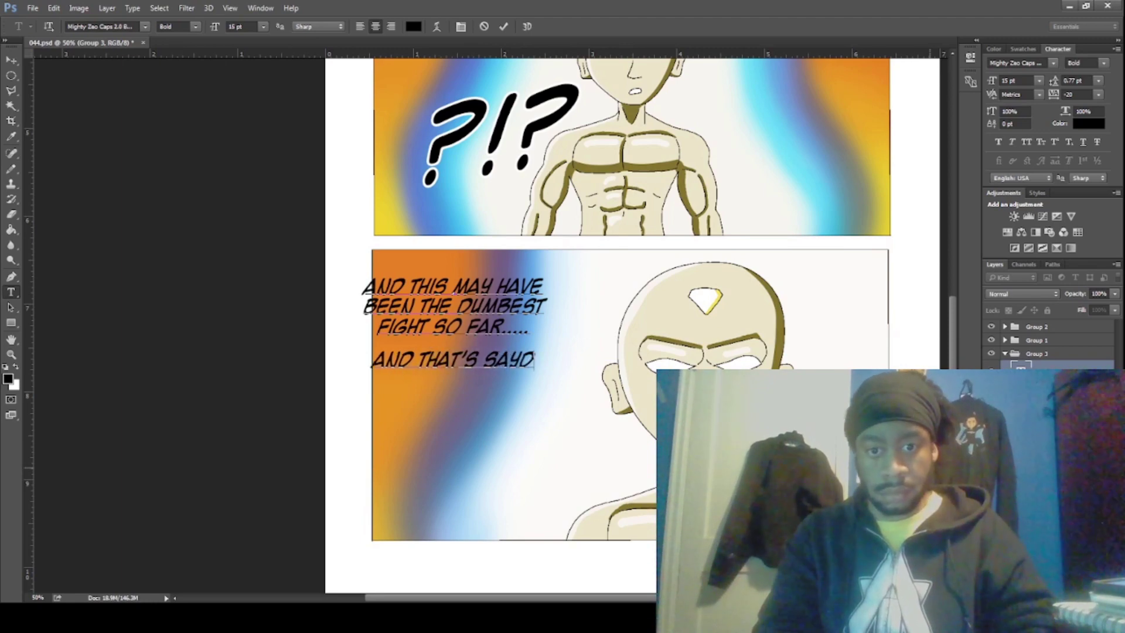
key("BackSpace")
key("BackSpace")
type("ING")
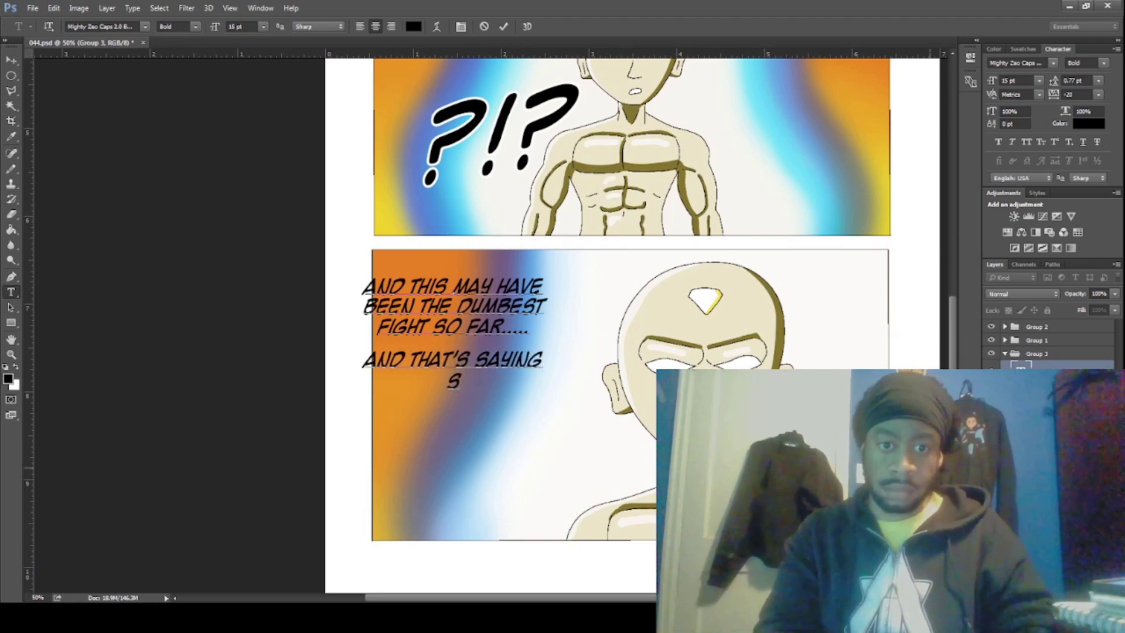
type(".")
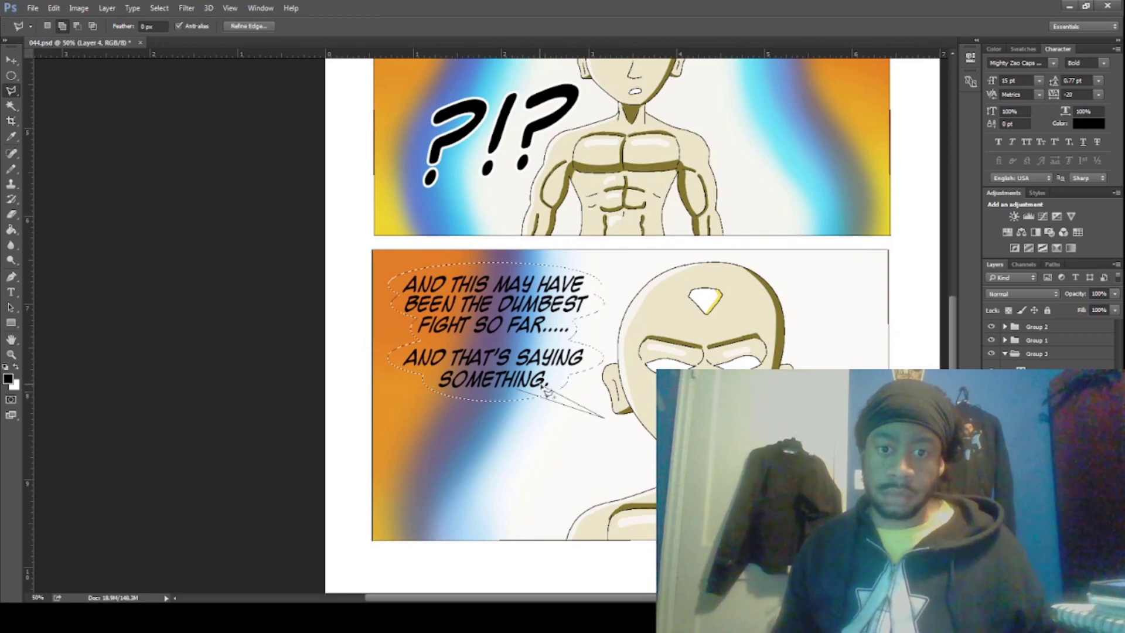
left_click(8, 170)
mouse_move(491, 231)
left_mouse_down()
mouse_move(395, 365)
mouse_move(426, 382)
mouse_move(475, 286)
mouse_move(506, 315)
mouse_move(546, 249)
left_mouse_up()
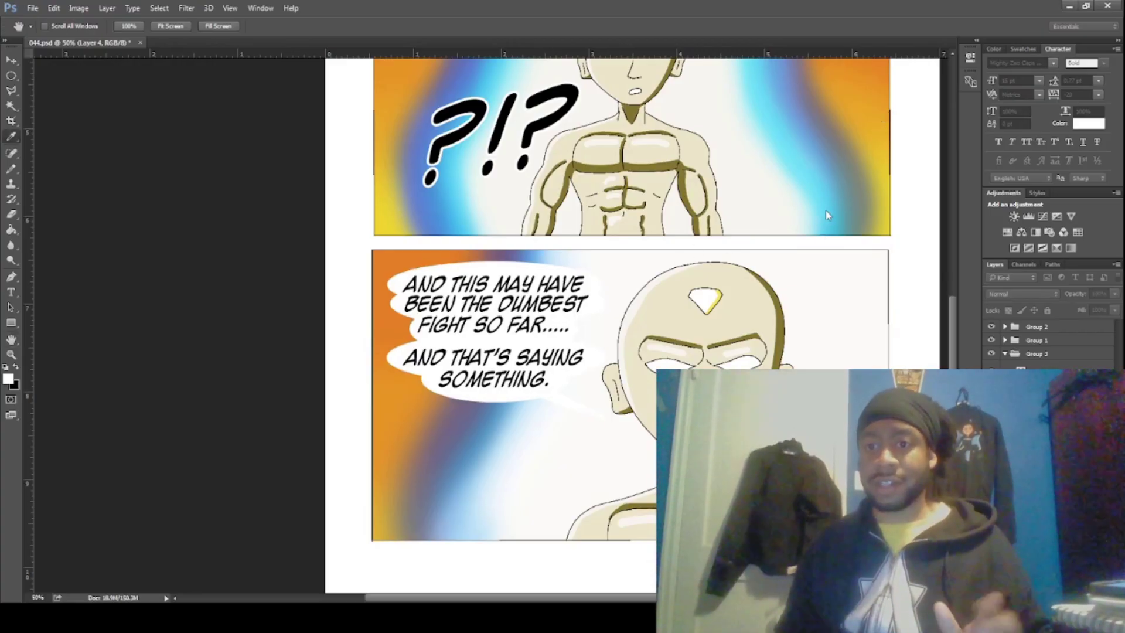
key("i")
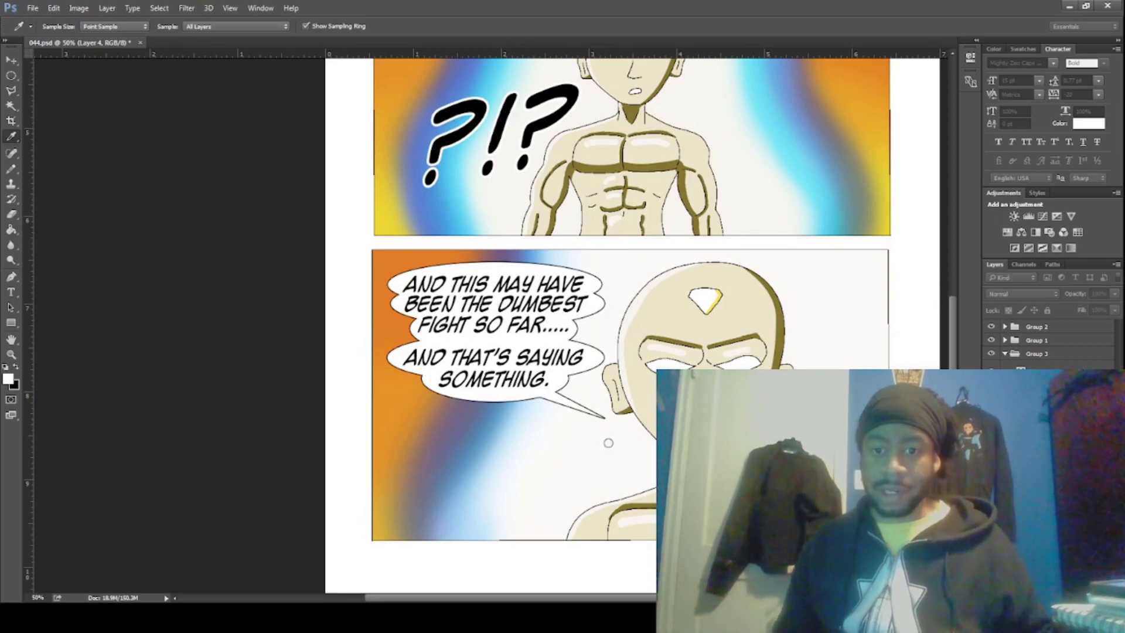
key("h")
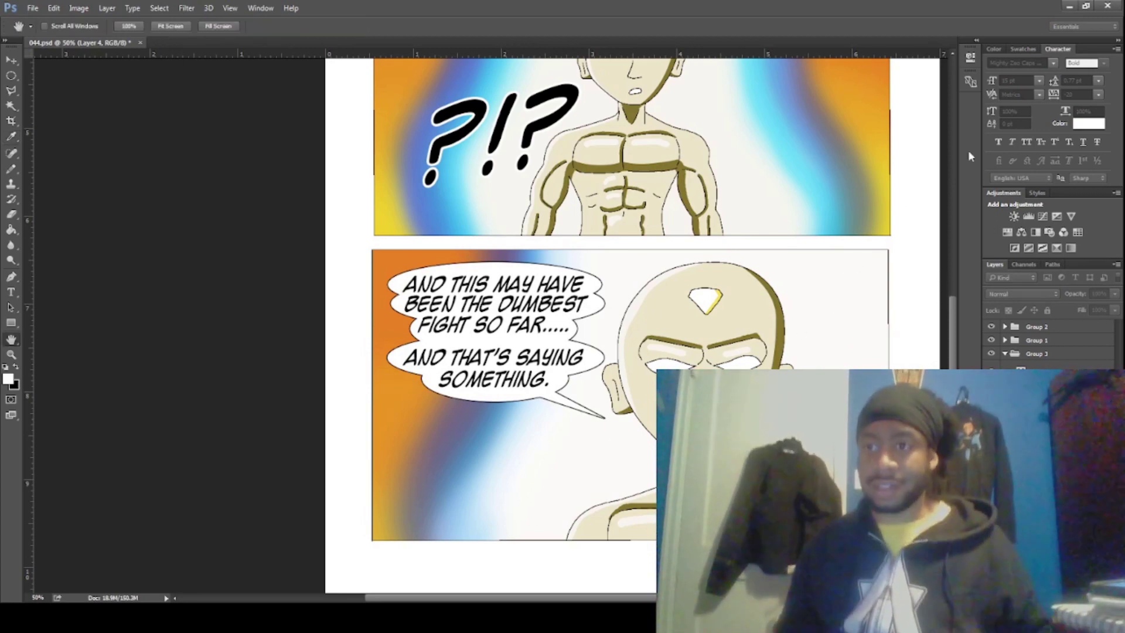